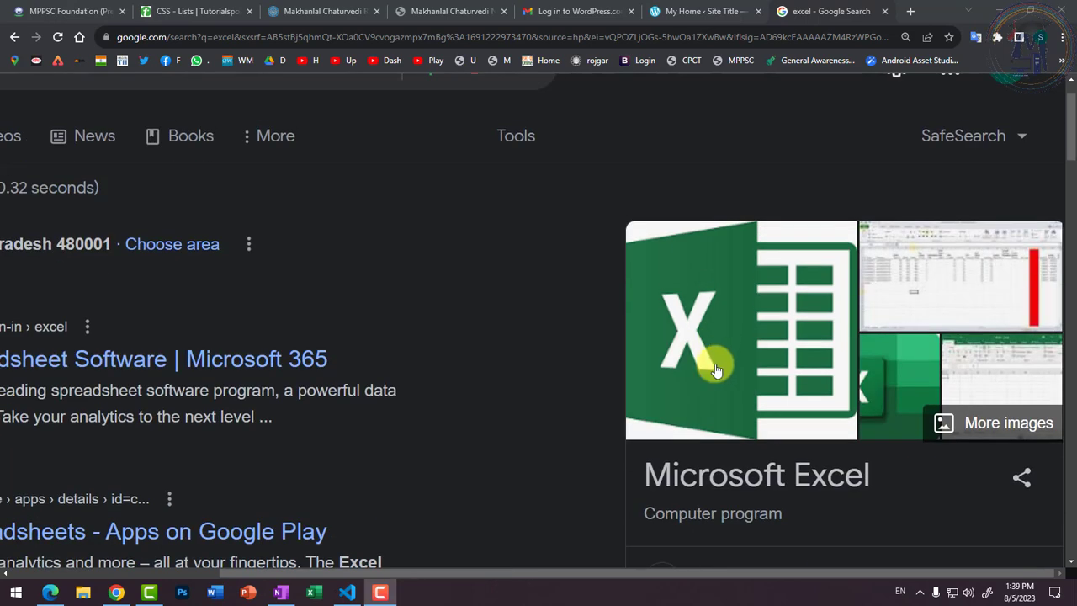
Examine the Microsoft Excel heading in the search results and highlight the word Microsoft
scroll(726, 428, "down", 1)
scroll(751, 410, "down", 1)
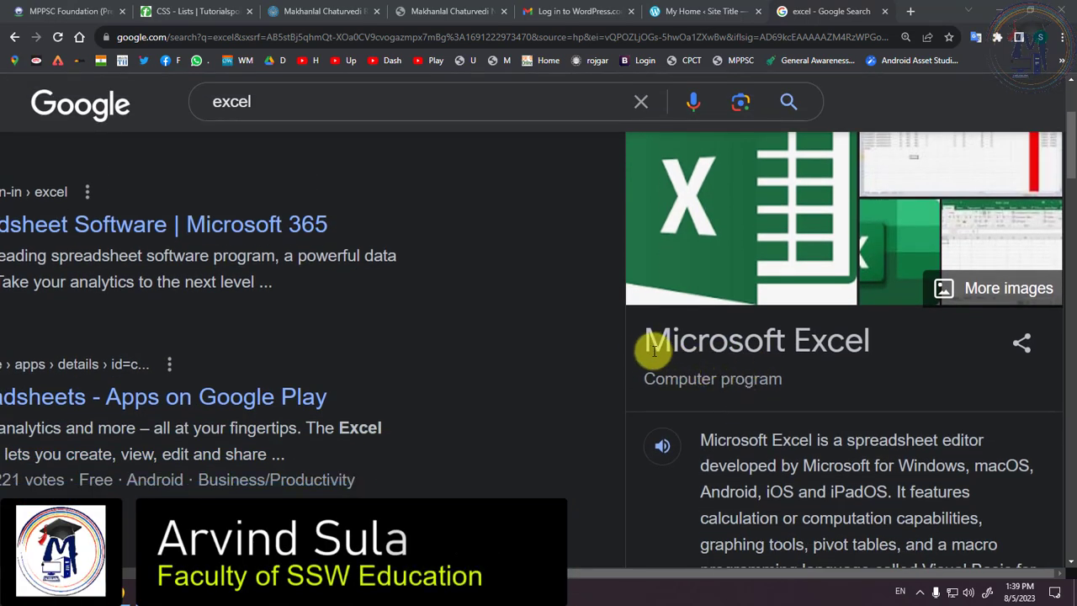
left_click_drag(646, 345, 784, 343)
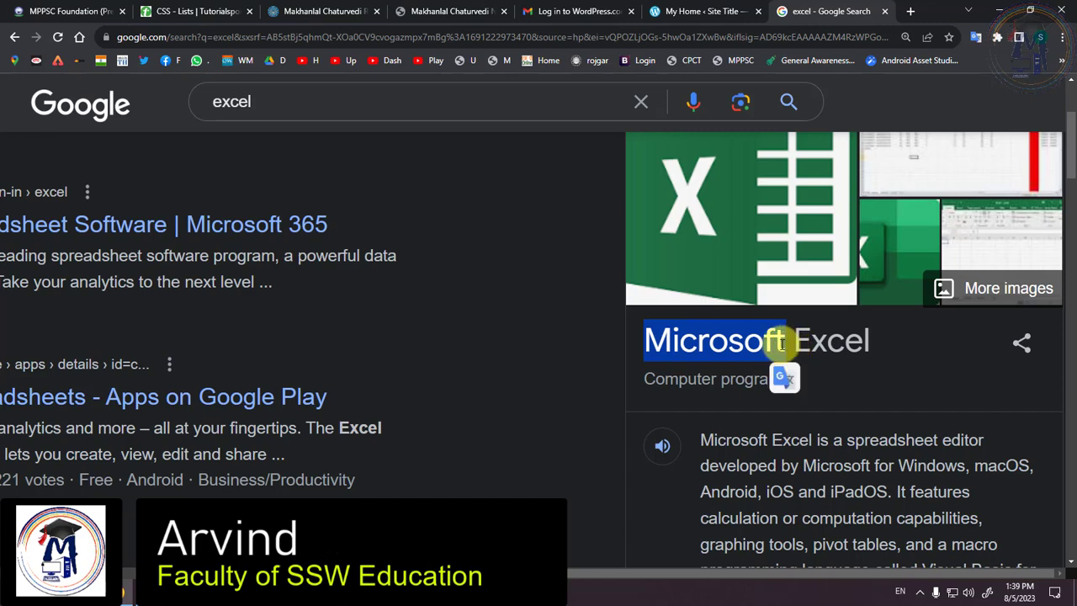
left_click(753, 342)
scroll(716, 303, "up", 1)
scroll(397, 197, "up", 2)
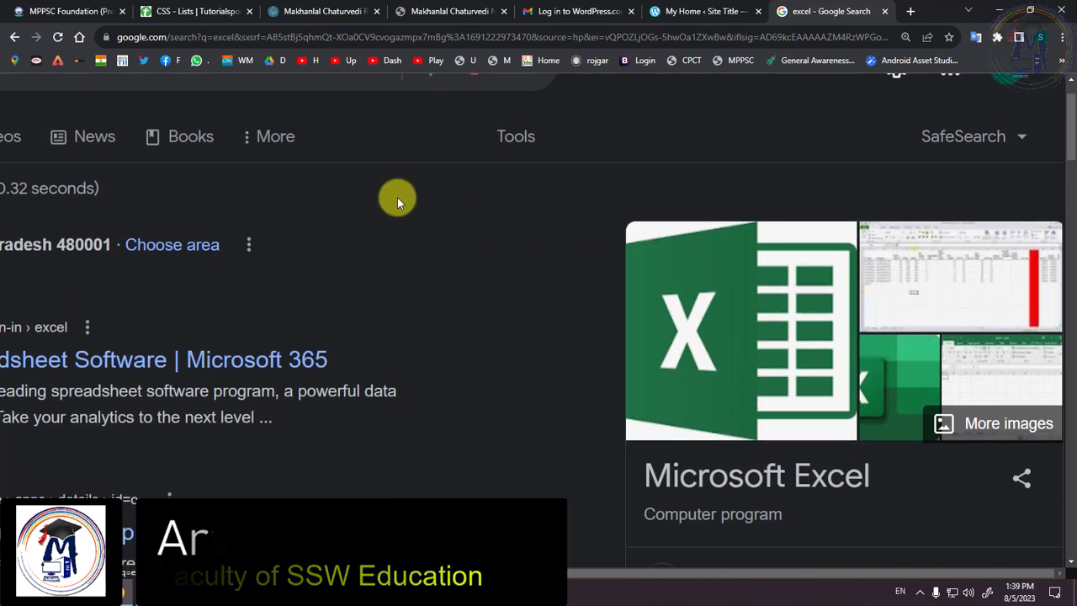
Search Google for "ms office" and view the related Microsoft programs
key("ctrl+minus")
key("ctrl+minus")
left_click_drag(279, 135, 170, 121)
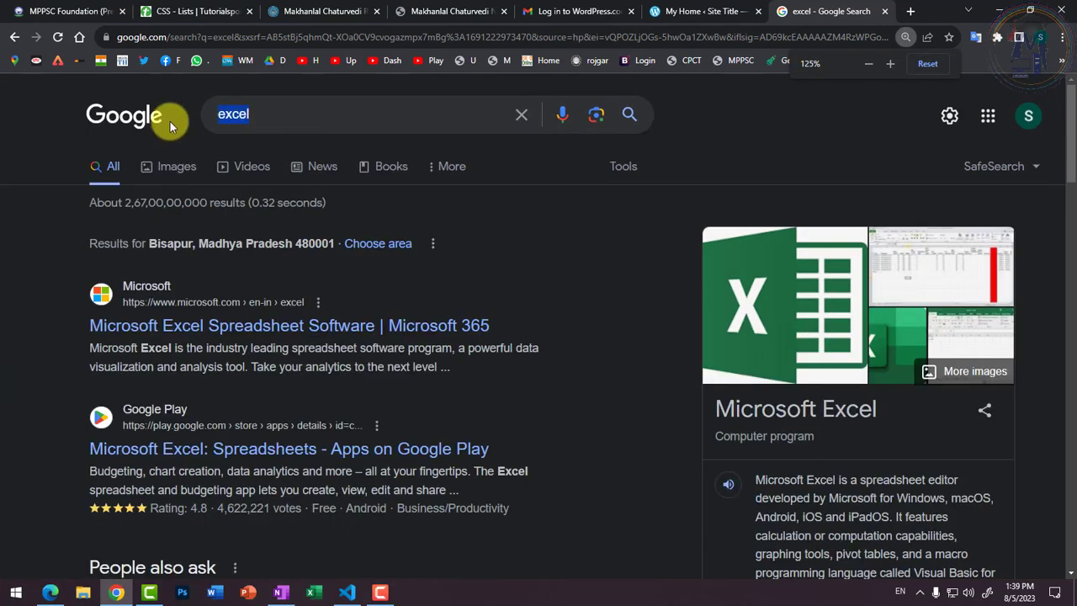
type("ms office")
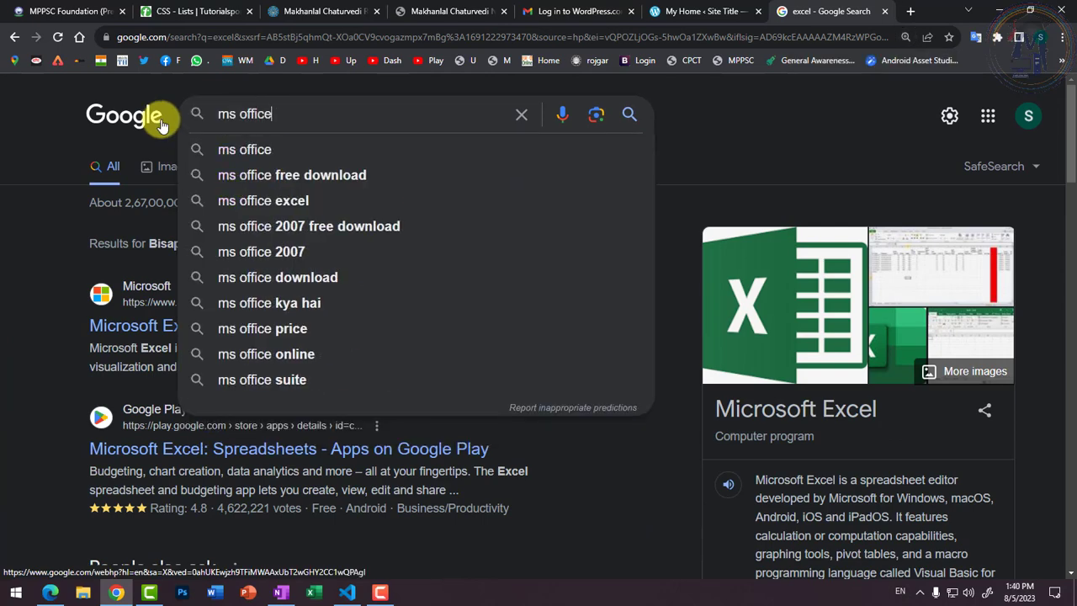
key("Return")
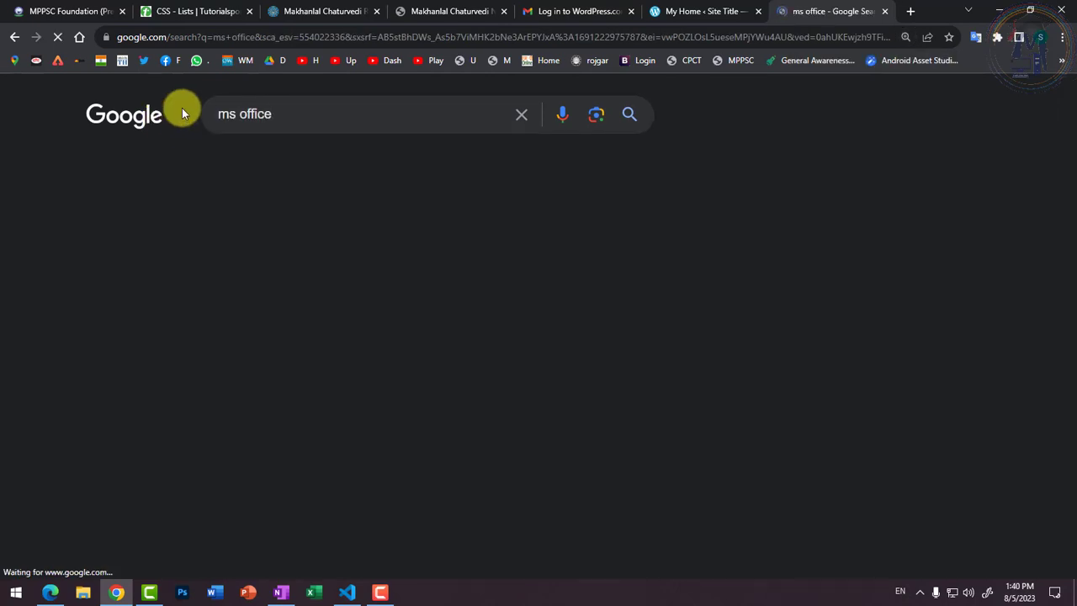
scroll(418, 311, "down", 1)
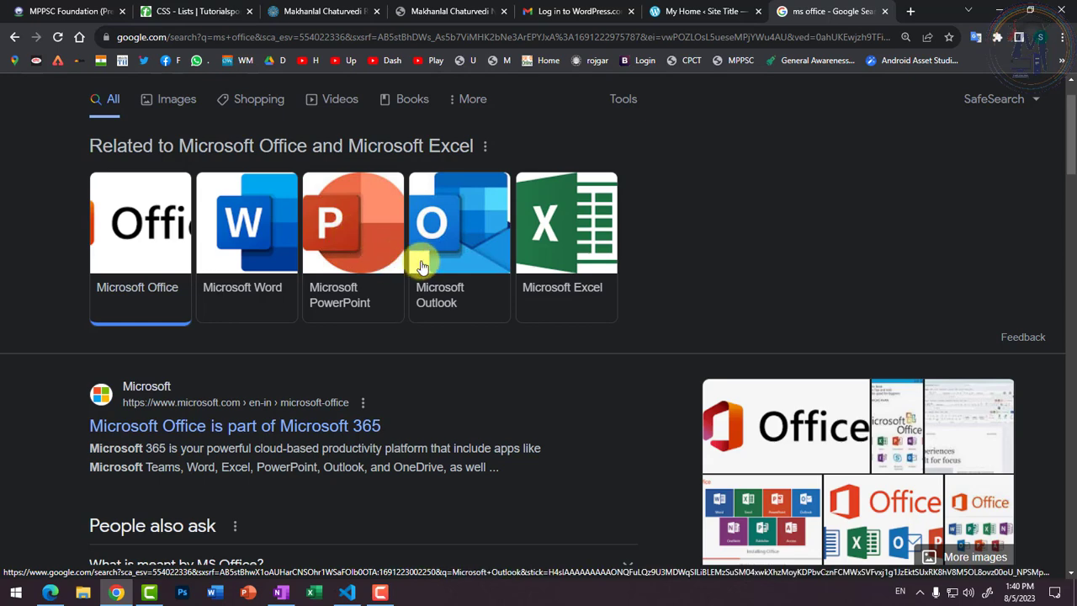
Search Google for "excel" and enlarge the page to 175% to read the Microsoft Excel description
scroll(422, 267, "up", 1)
left_click_drag(291, 109, 79, 108)
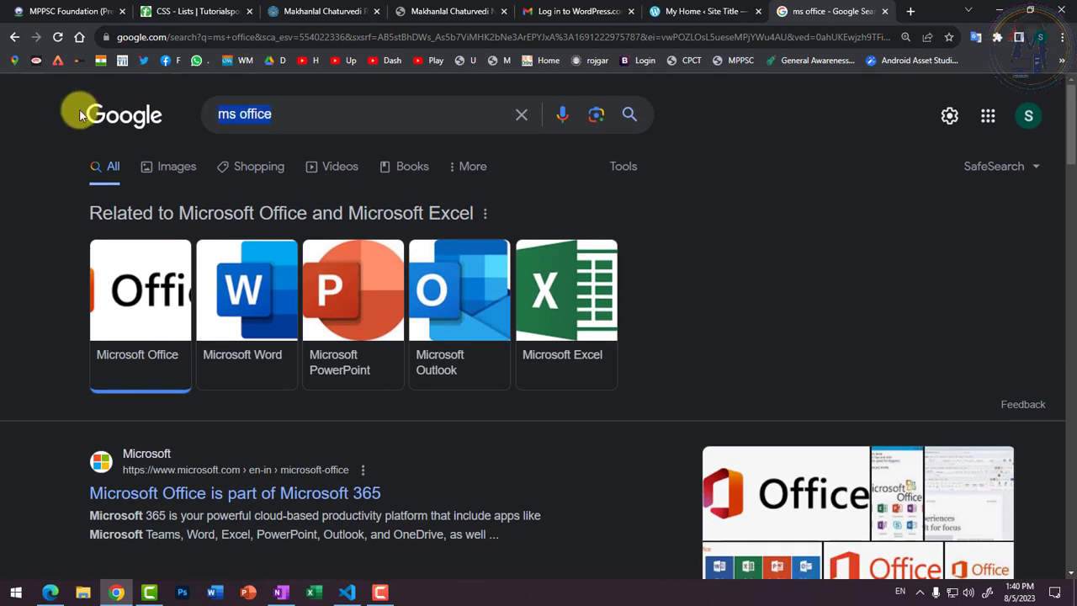
type("excel")
key("Return")
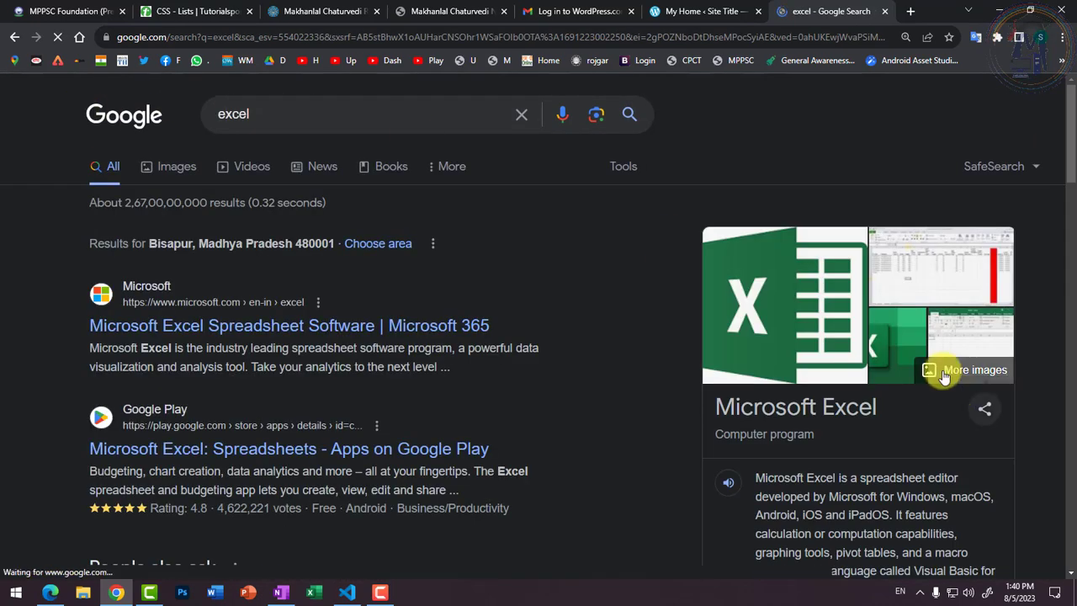
scroll(934, 366, "down", 2)
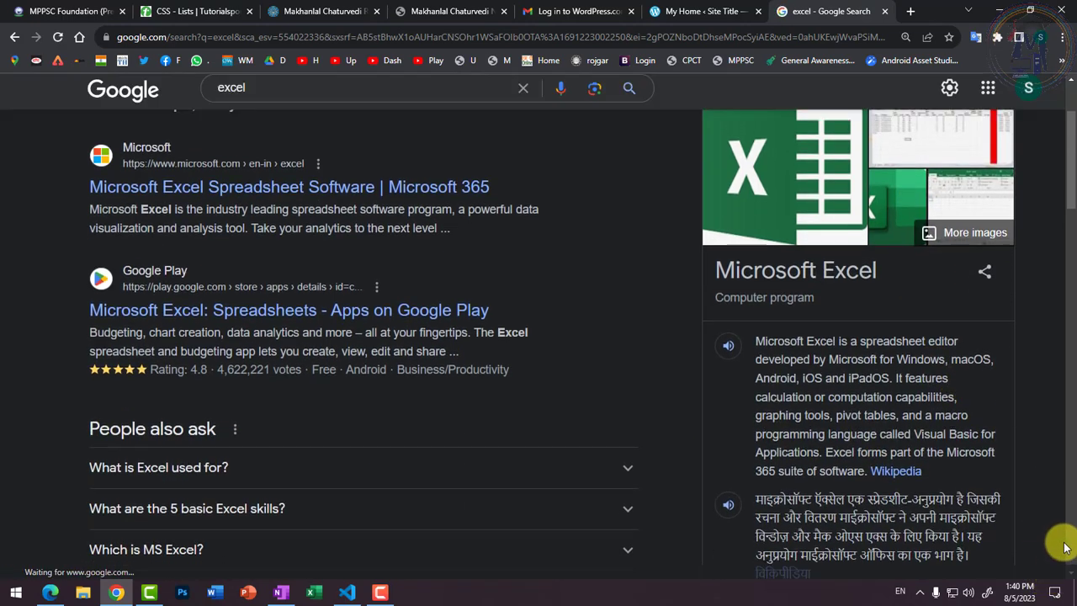
scroll(1065, 547, "down", 1)
scroll(1034, 442, "up", 2)
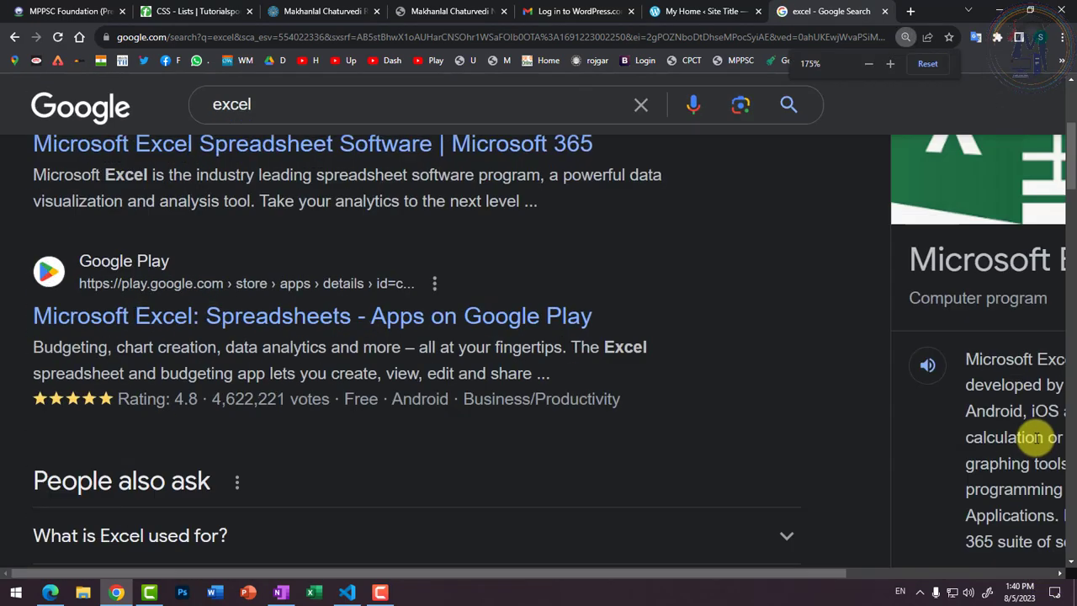
left_click(1020, 573)
scroll(1027, 505, "down", 1)
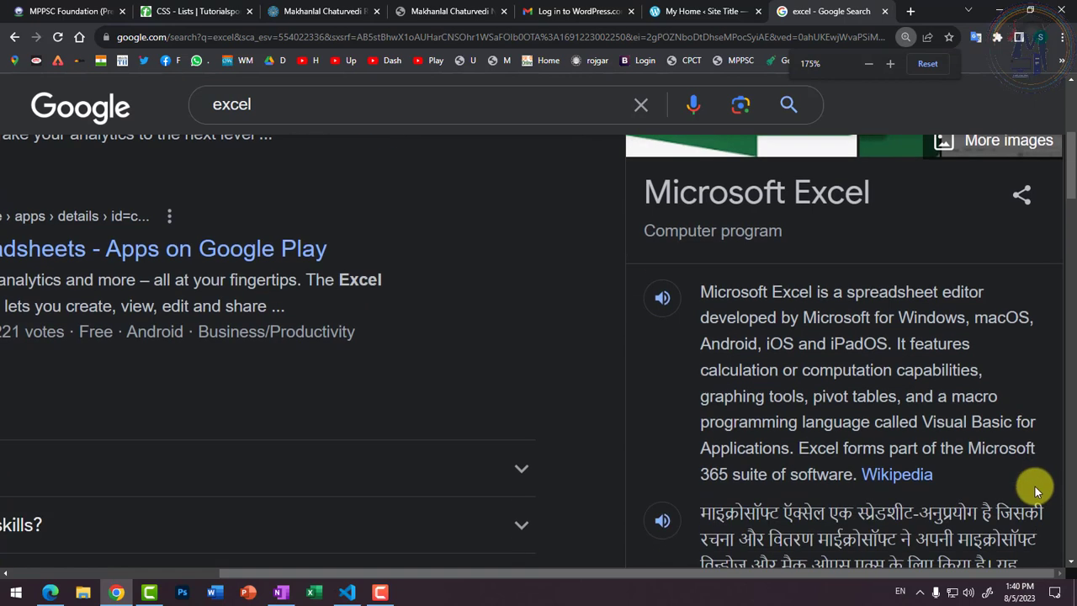
scroll(1036, 491, "down", 1)
scroll(1026, 487, "up", 1)
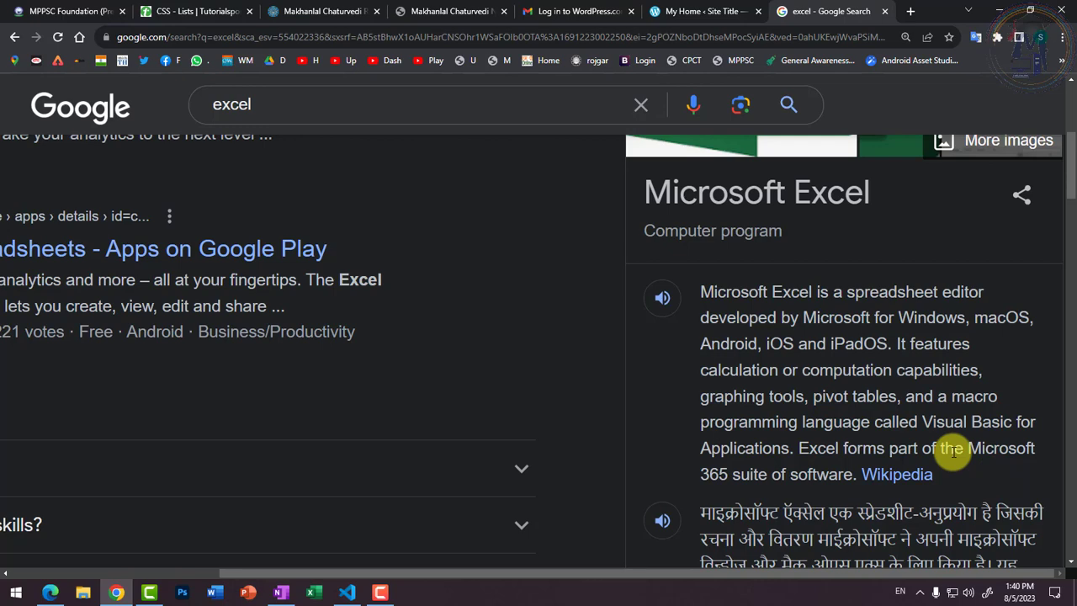
Highlight the word "spreadsheet" in the description below the Microsoft Excel heading
scroll(894, 392, "up", 2)
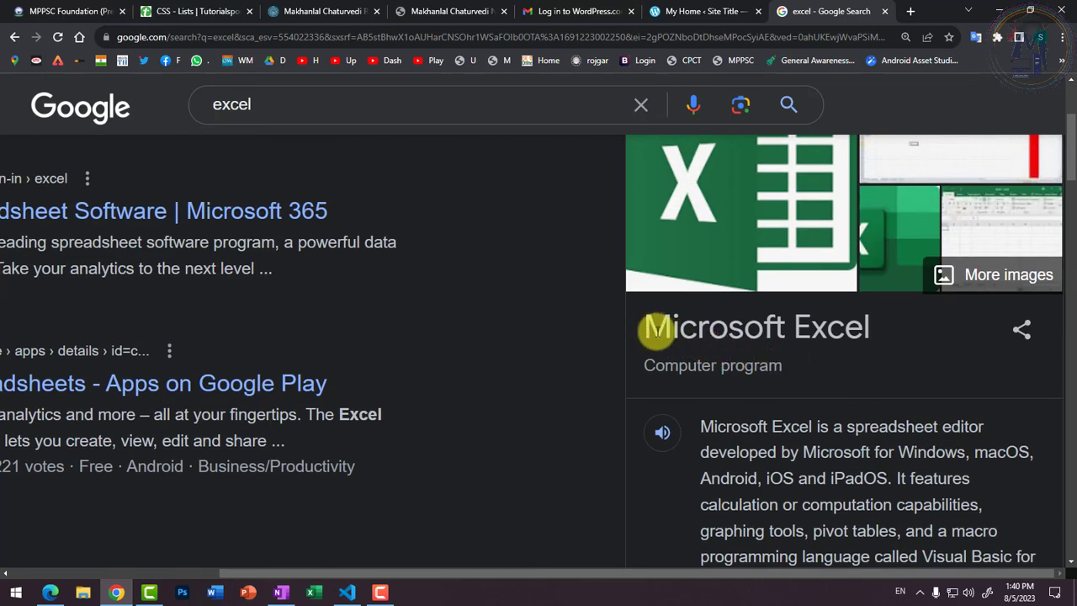
left_click_drag(646, 326, 939, 298)
scroll(851, 358, "down", 2)
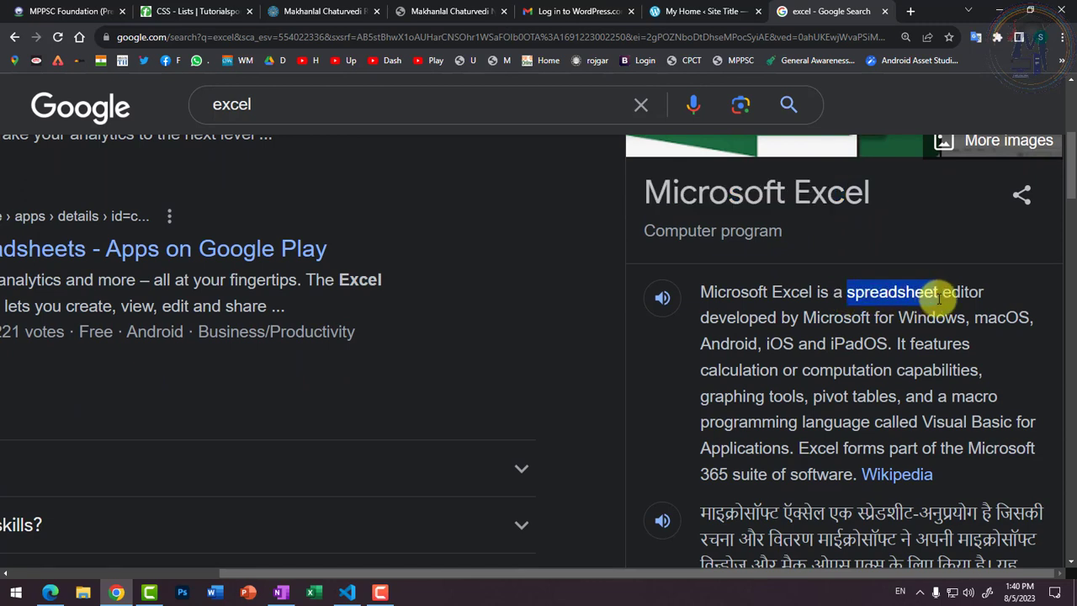
left_click(921, 296)
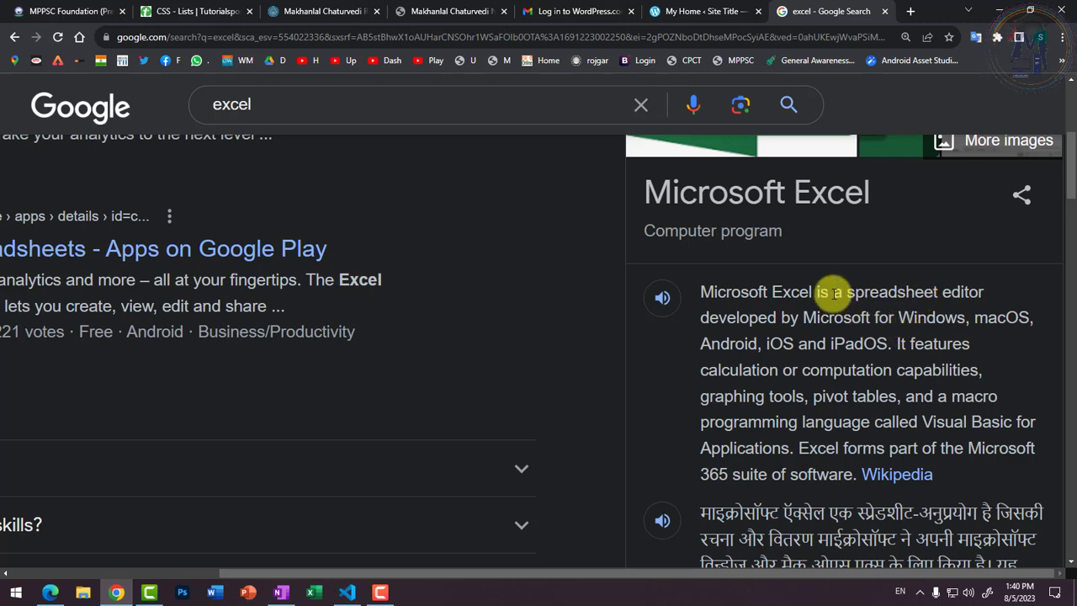
Highlight the supported platforms in the Excel description one after another: Windows, macOS, Android, and iOS and iPadOS
double_click(930, 317)
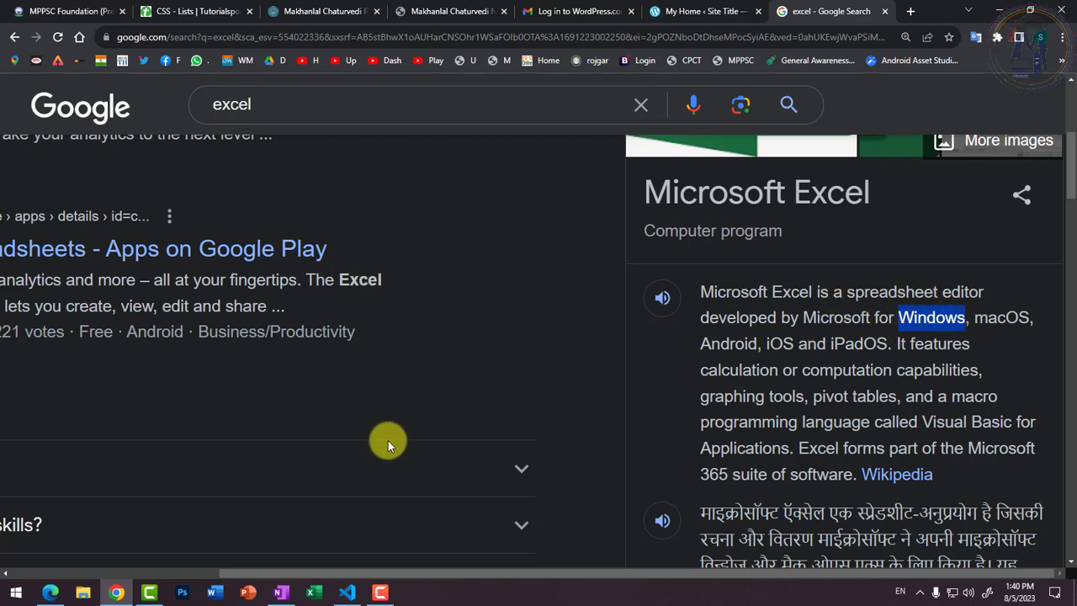
double_click(991, 318)
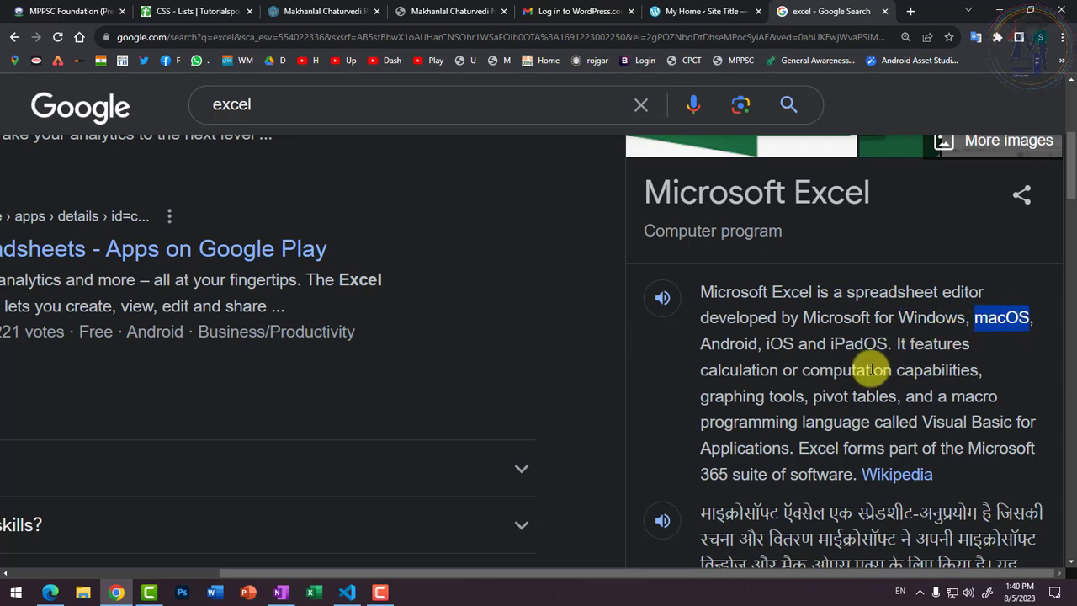
left_click(707, 345)
double_click(707, 345)
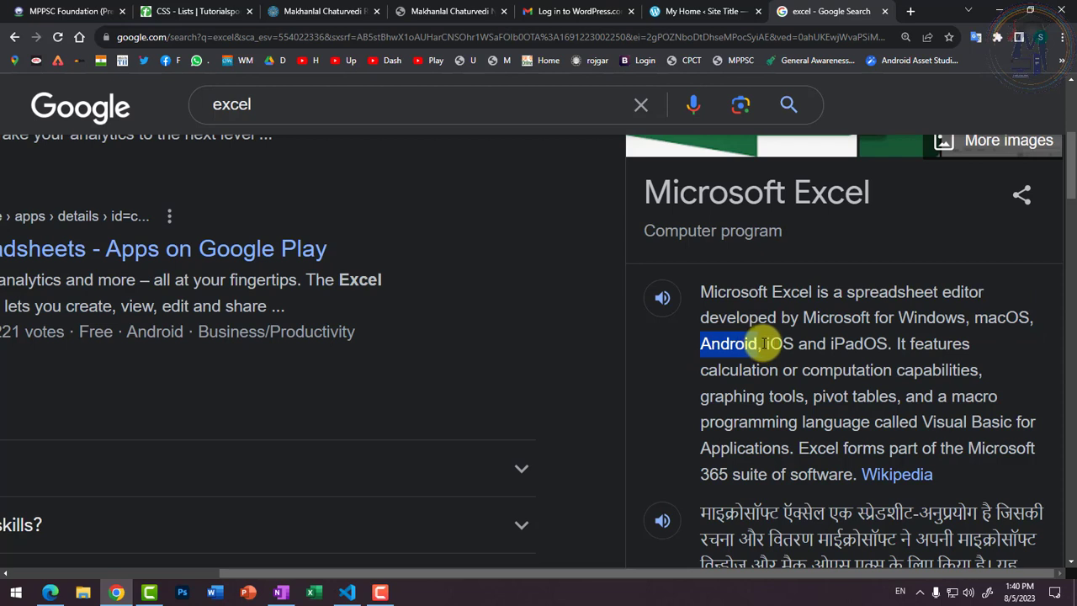
left_click_drag(769, 343, 864, 345)
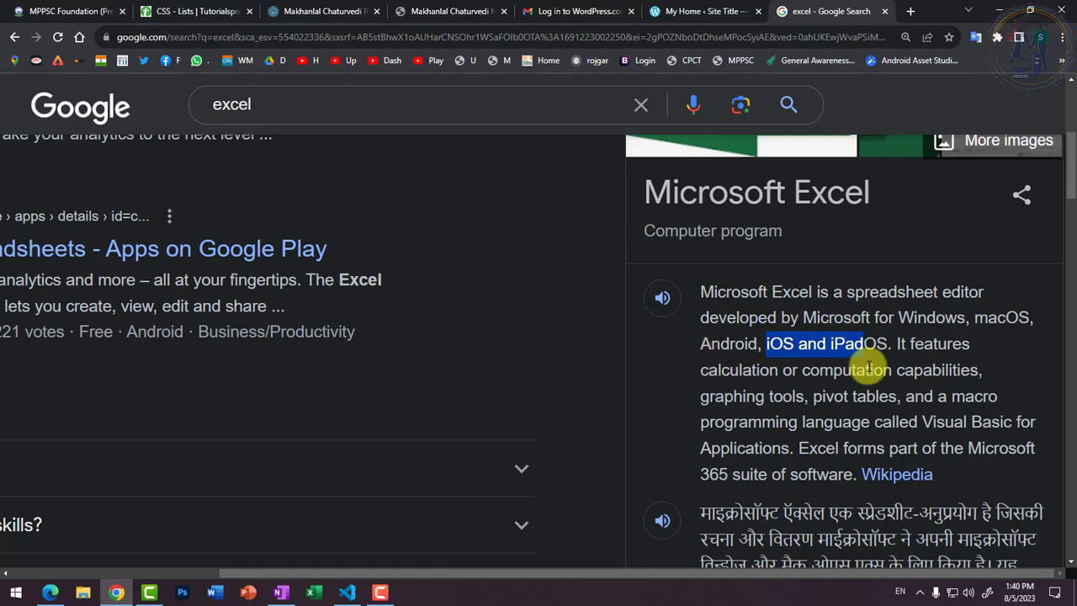
Highlight the phrase about calculation or computation capabilities in the Excel description
scroll(714, 359, "up", 2)
scroll(713, 359, "up", 3)
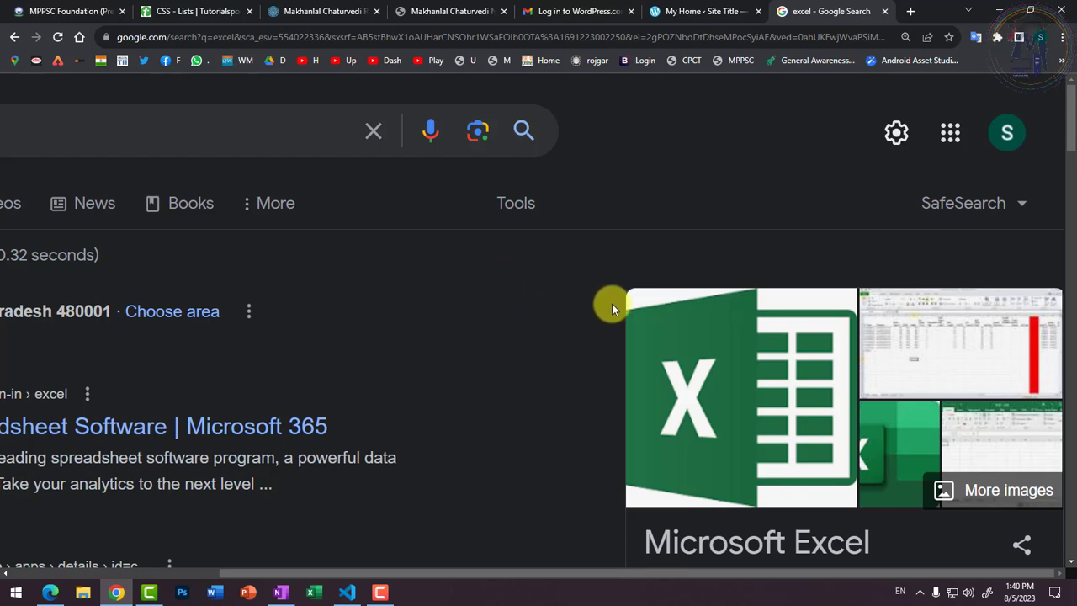
scroll(721, 312, "down", 5)
scroll(795, 340, "down", 1)
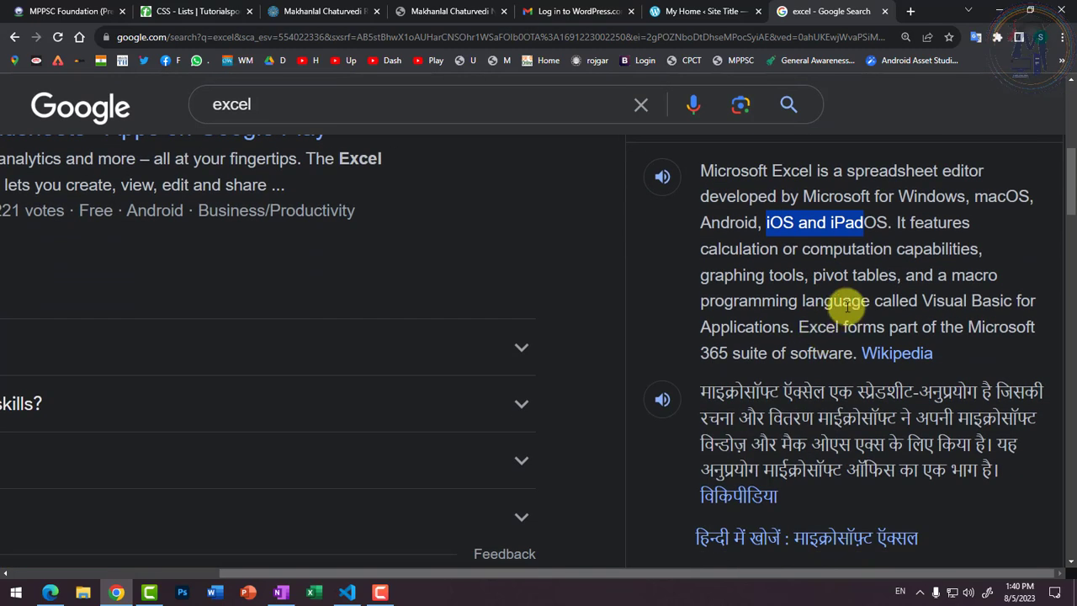
left_click(843, 262)
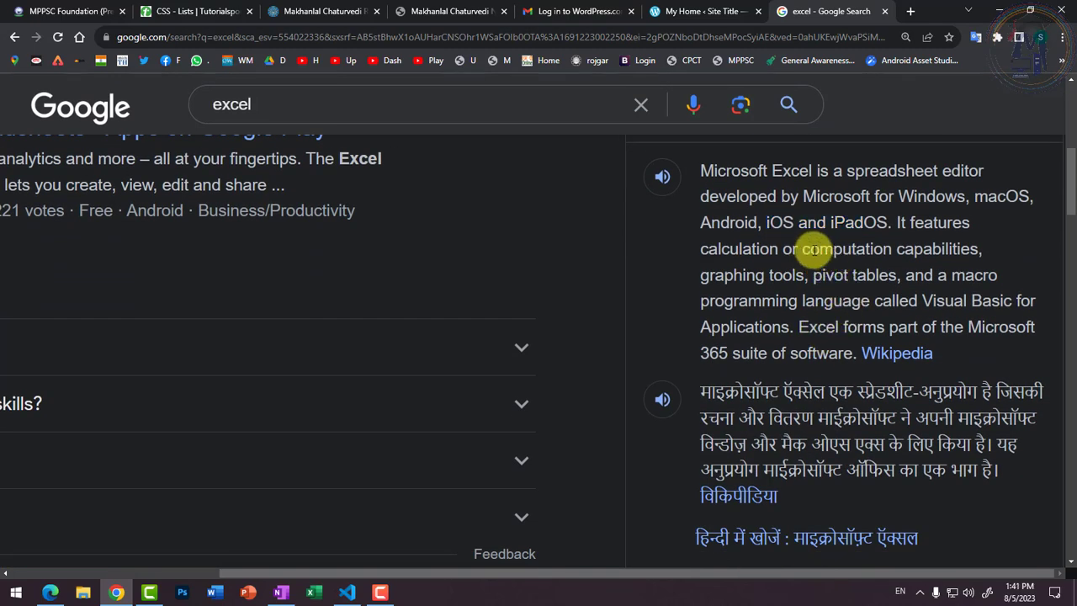
left_click_drag(702, 247, 840, 248)
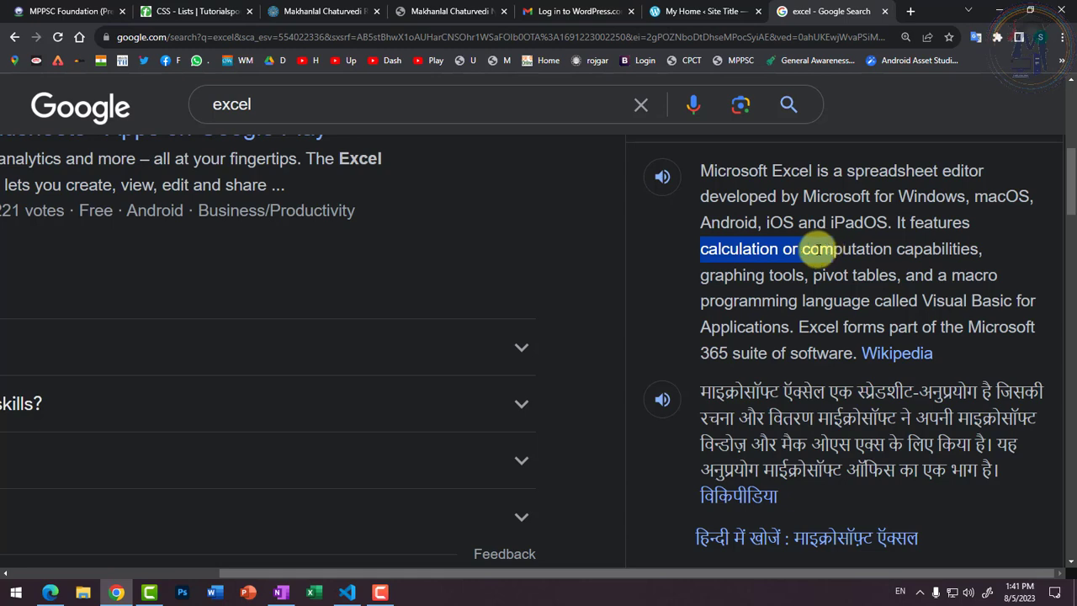
Reduce the page magnification slightly and highlight "spreadsheet" in the first sentence of the Excel description
scroll(806, 247, "up", 3)
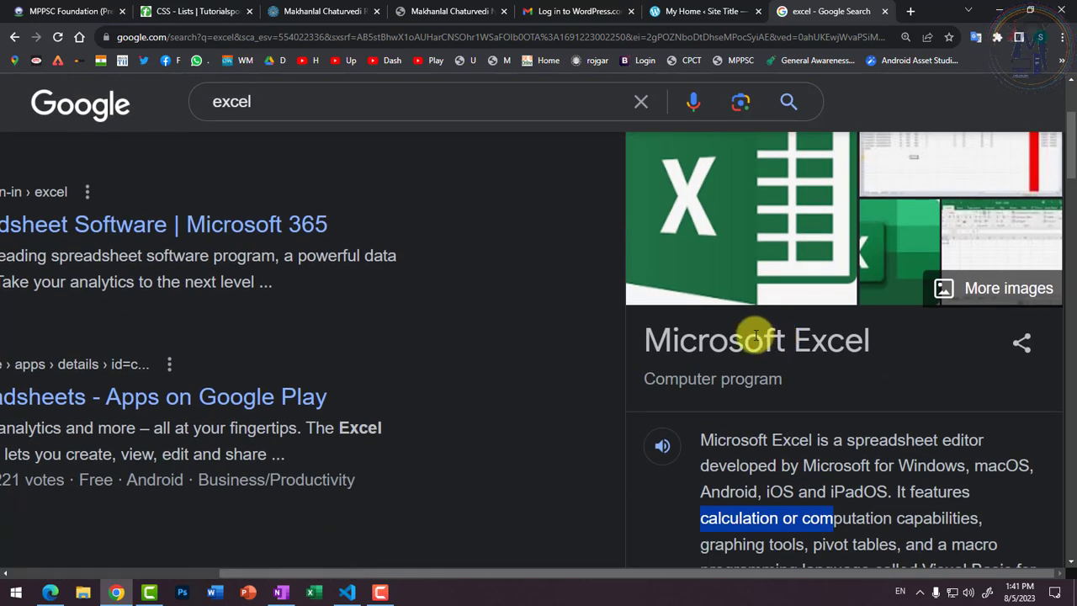
scroll(755, 335, "down", 1)
scroll(733, 336, "up", 1)
left_click_drag(844, 439, 857, 412)
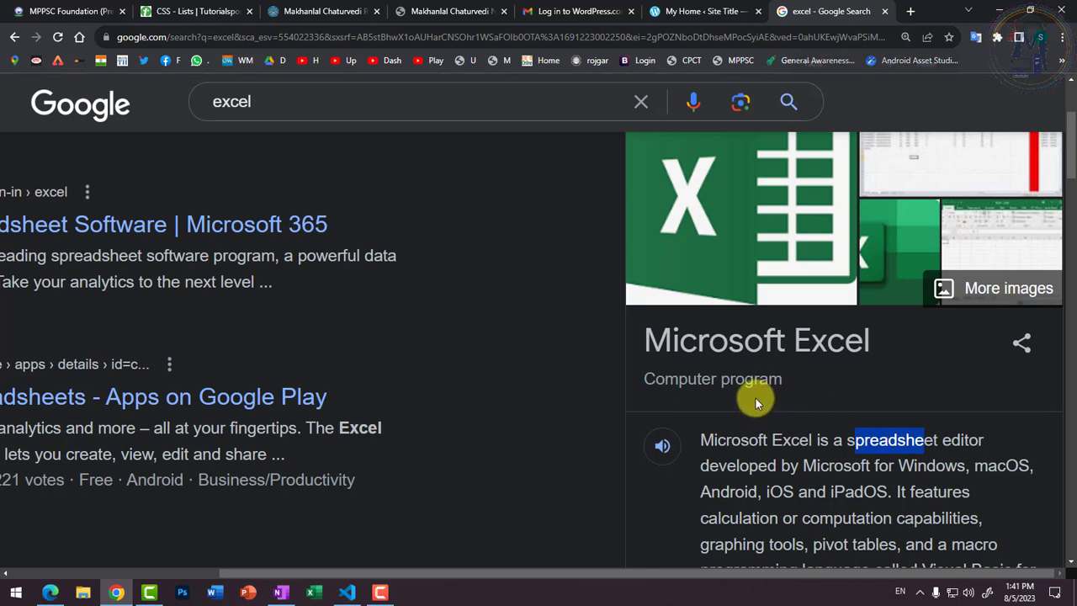
key("ctrl+minus")
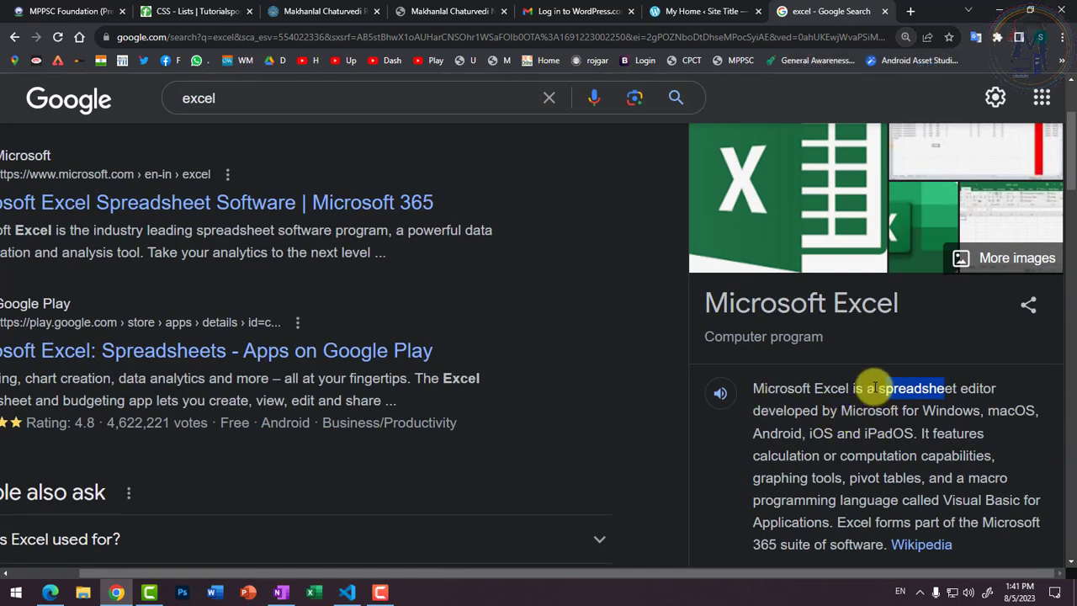
left_click_drag(880, 389, 957, 389)
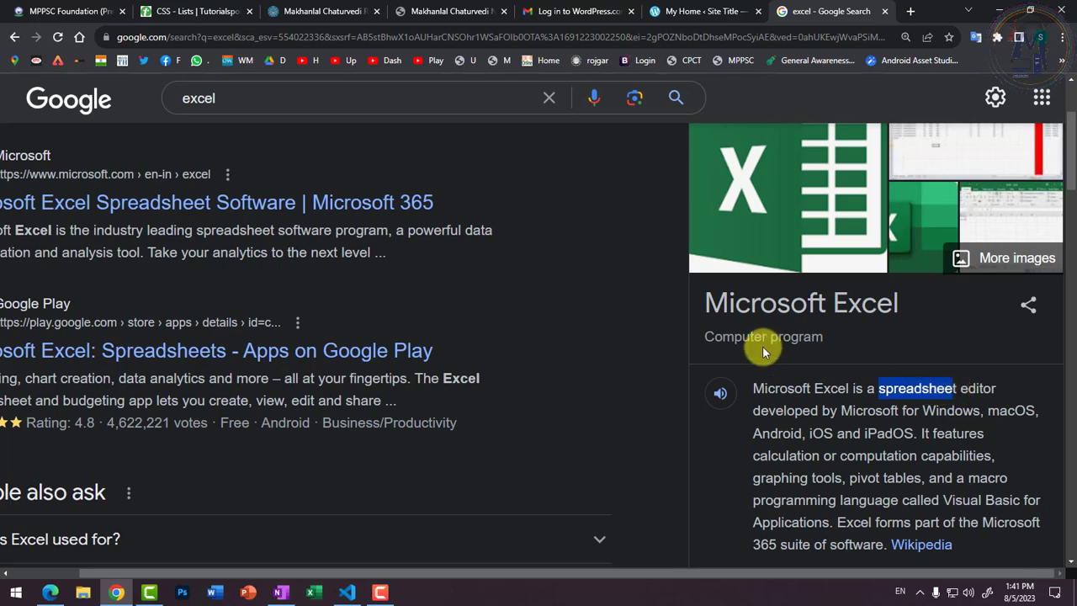
Highlight the Microsoft Excel heading and review the description beneath it
scroll(763, 352, "up", 1)
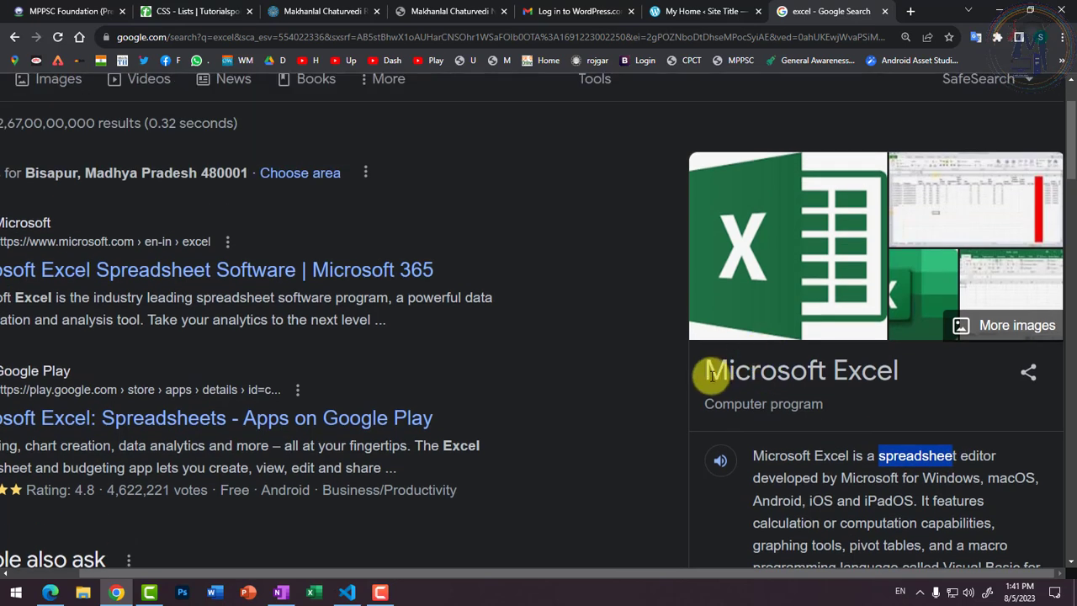
left_click_drag(705, 371, 878, 372)
left_click_drag(879, 456, 886, 455)
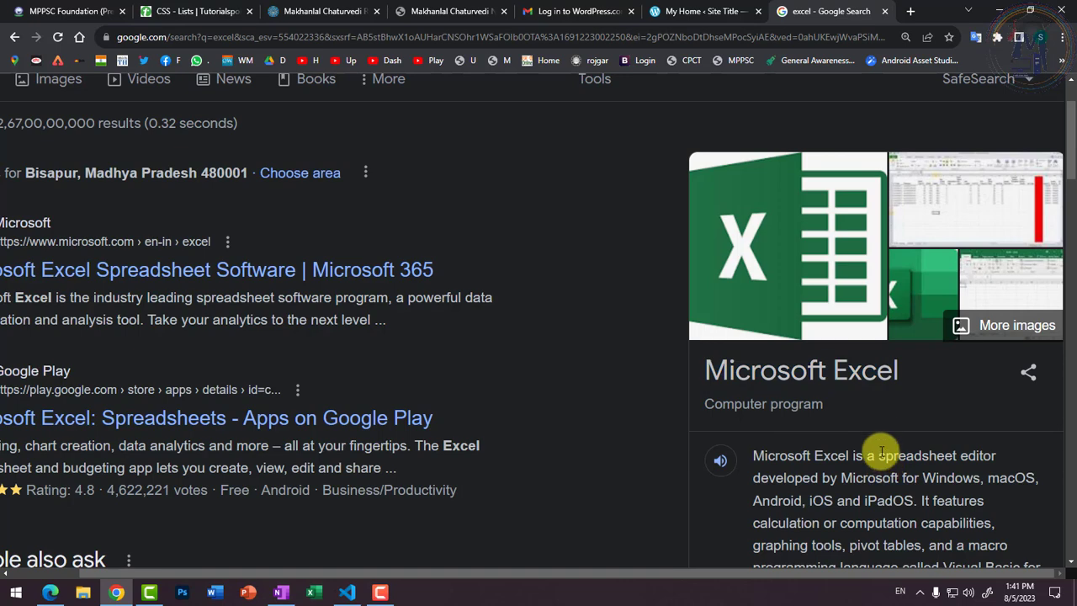
scroll(796, 489, "down", 1)
scroll(795, 489, "down", 1)
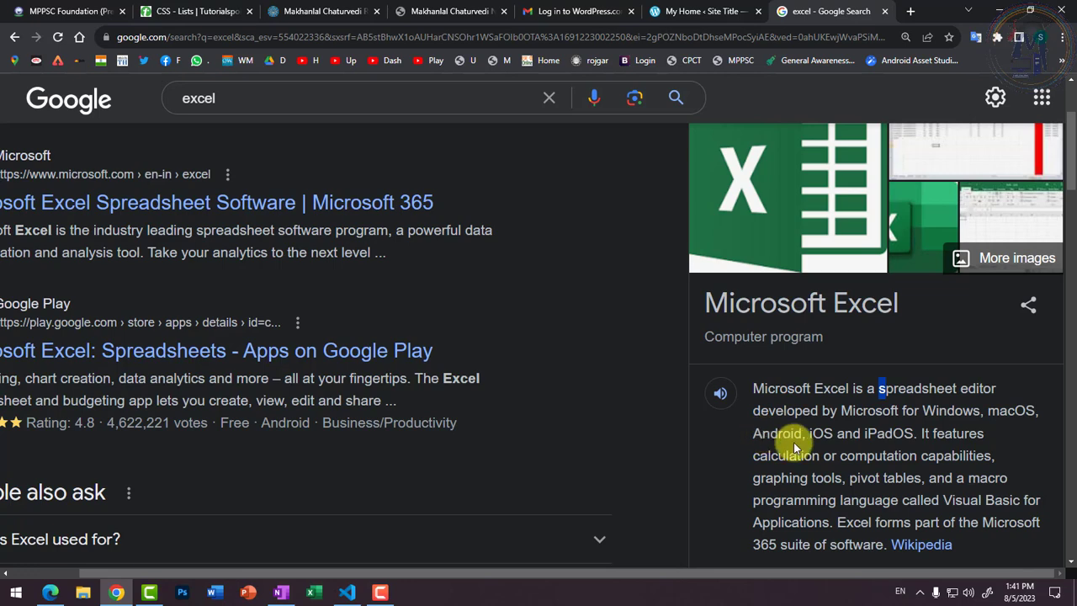
scroll(786, 443, "up", 1)
left_click_drag(713, 371, 879, 372)
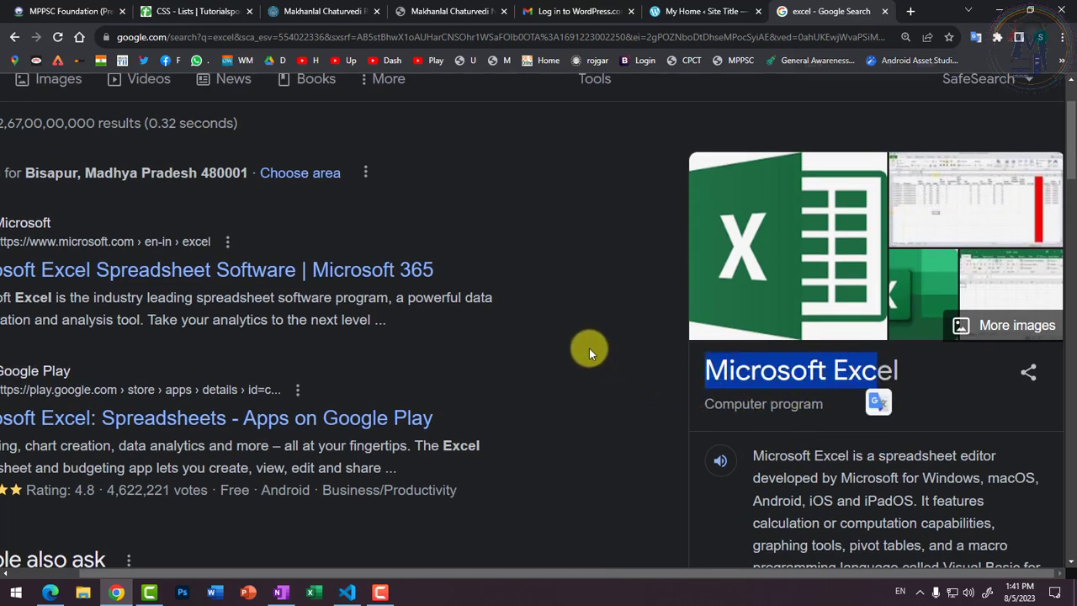
Reduce the page magnification, minimize the browser, and find and launch Excel with a Windows search for "excel"
key("ctrl+minus")
key("ctrl+minus")
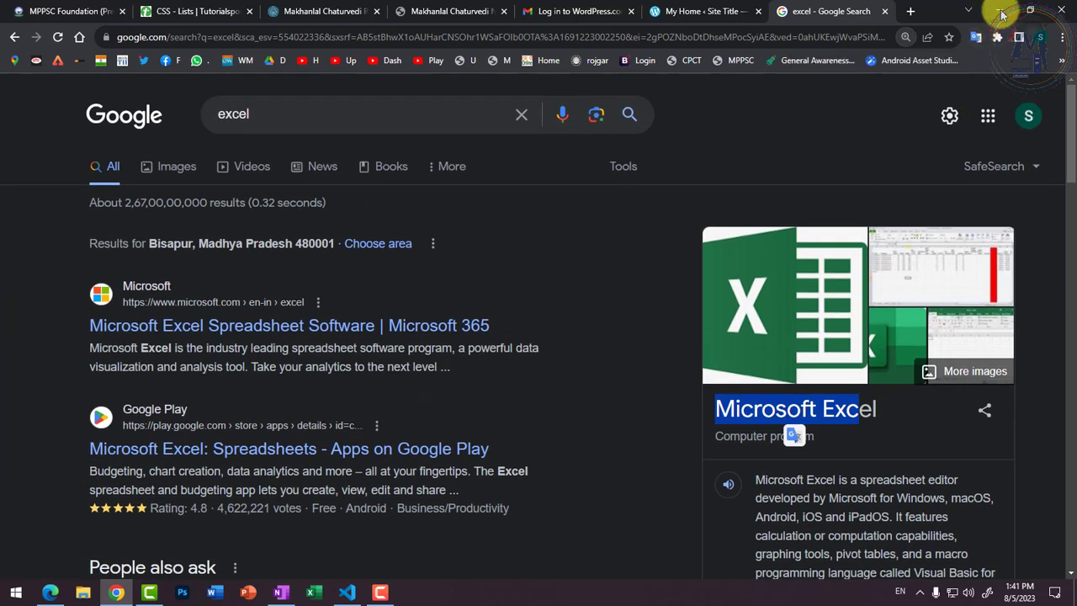
left_click(999, 10)
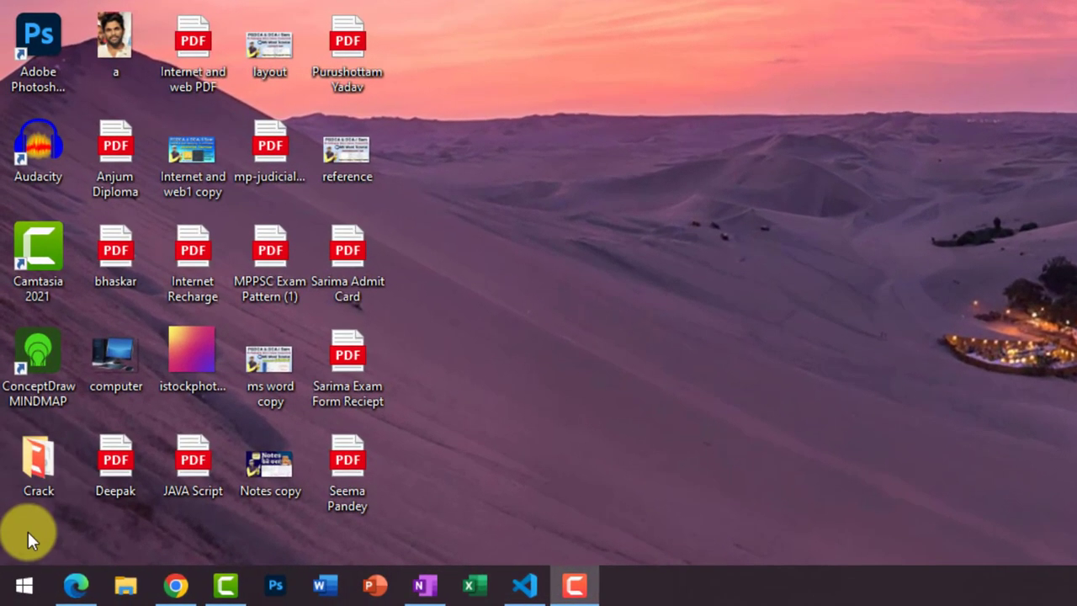
left_click(26, 589)
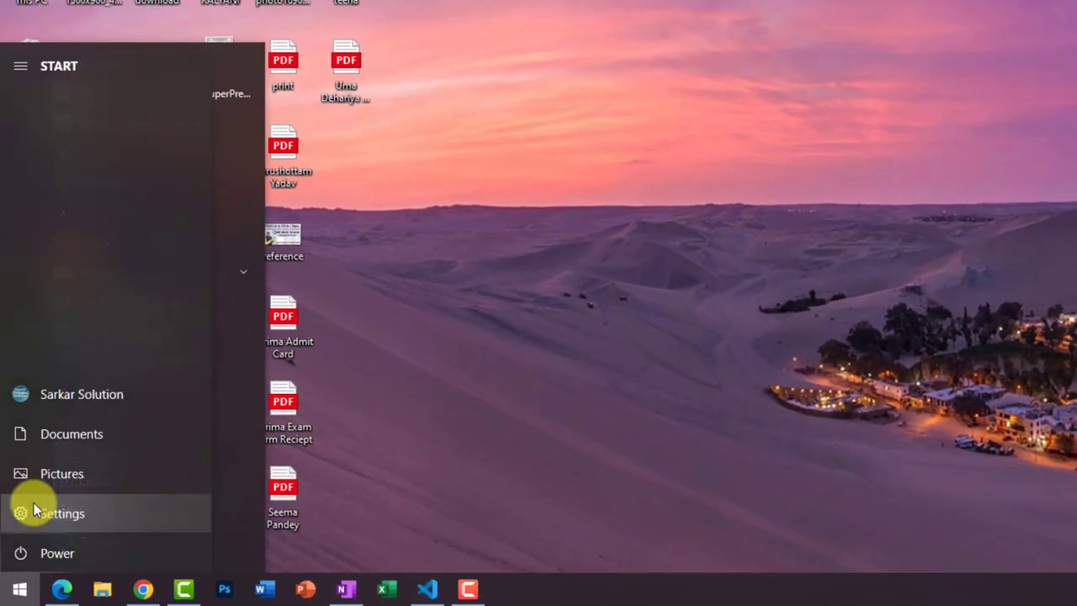
type("excel")
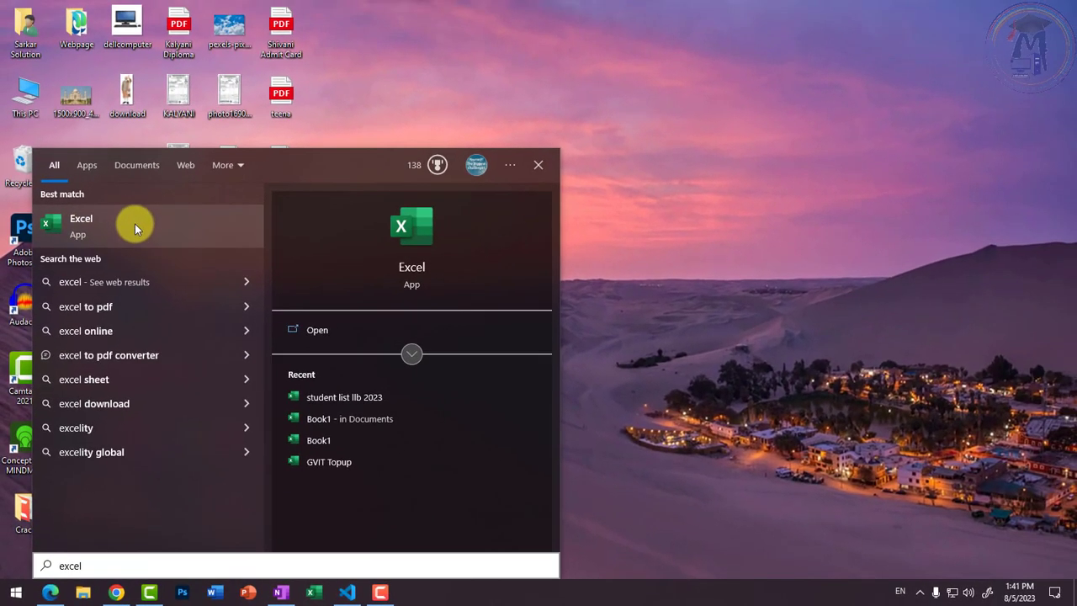
left_click(137, 212)
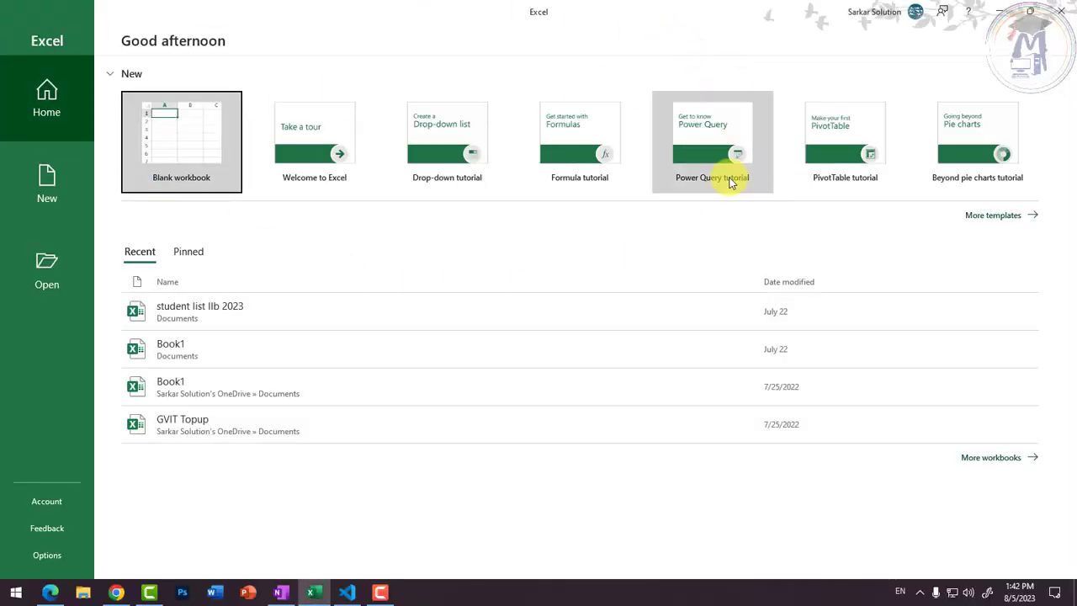
Examine the blank workbook option and the templates offered for creating a new workbook
left_click(48, 199)
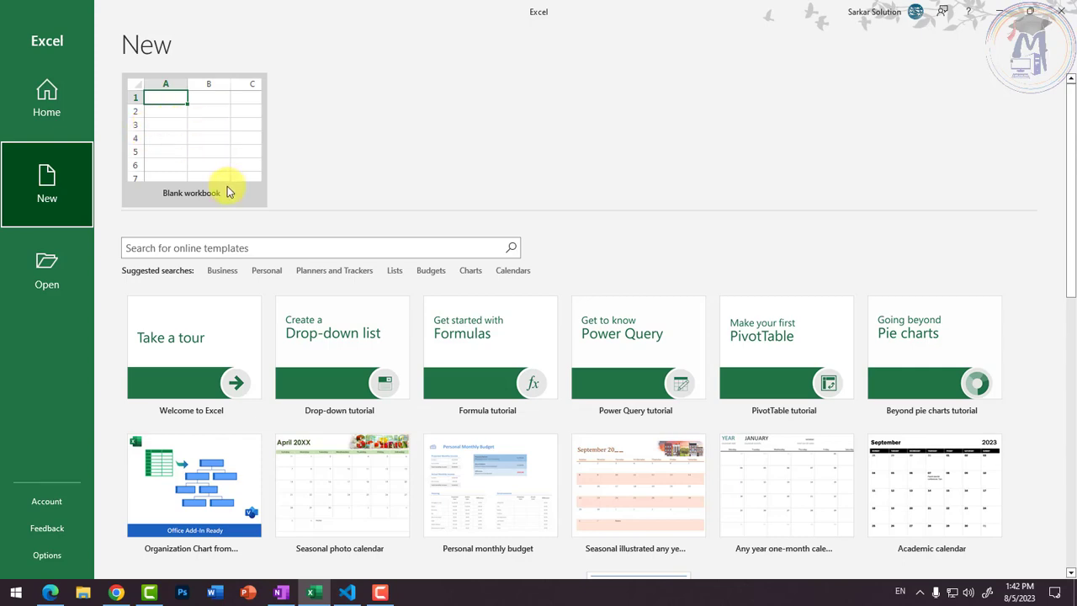
scroll(409, 378, "down", 5)
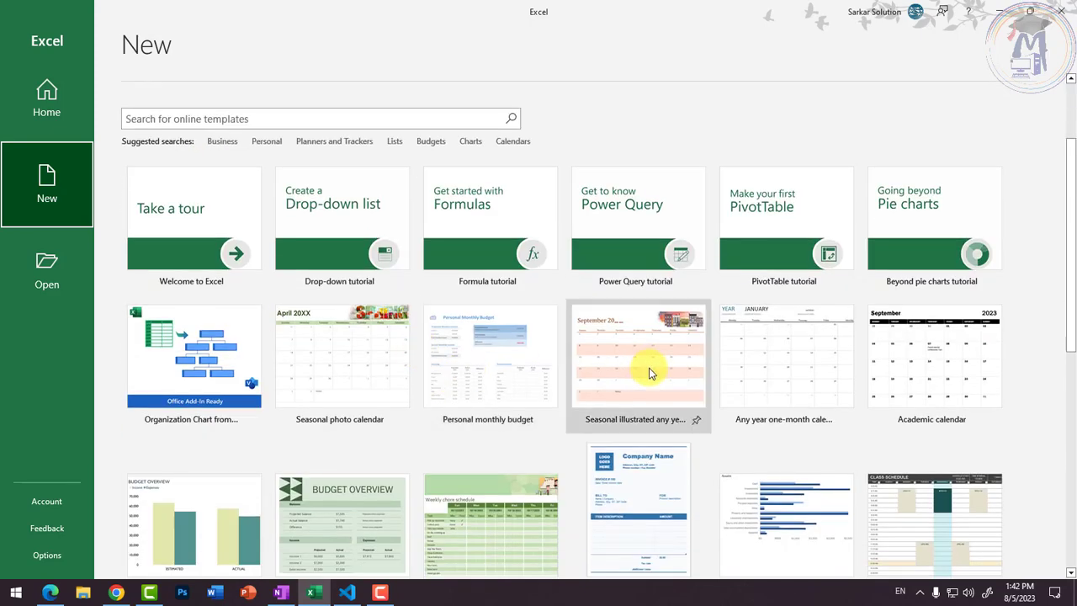
scroll(548, 392, "down", 2)
scroll(550, 392, "up", 2)
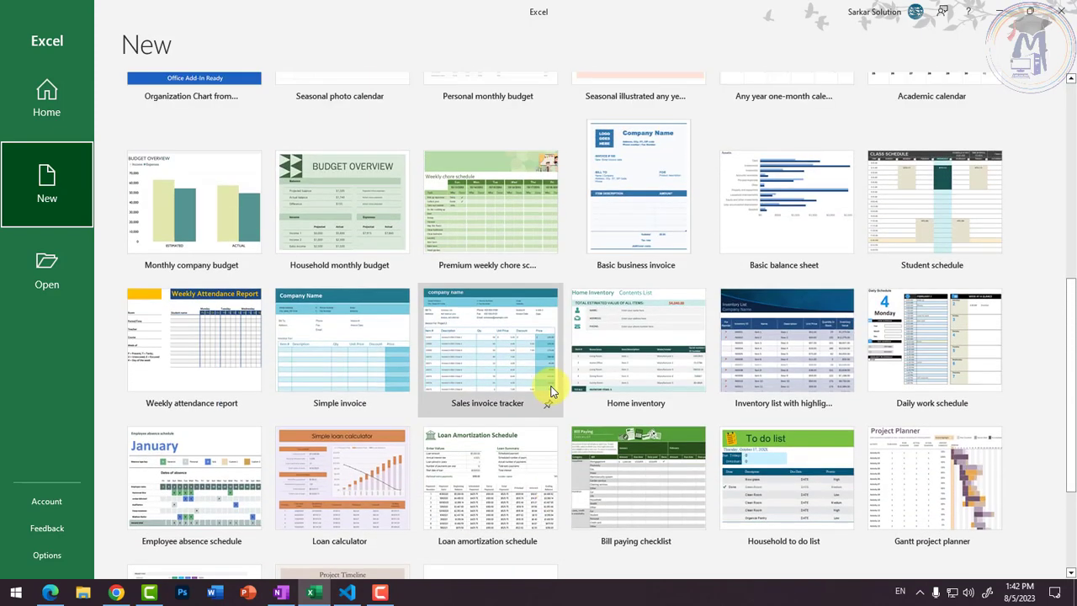
scroll(551, 390, "up", 2)
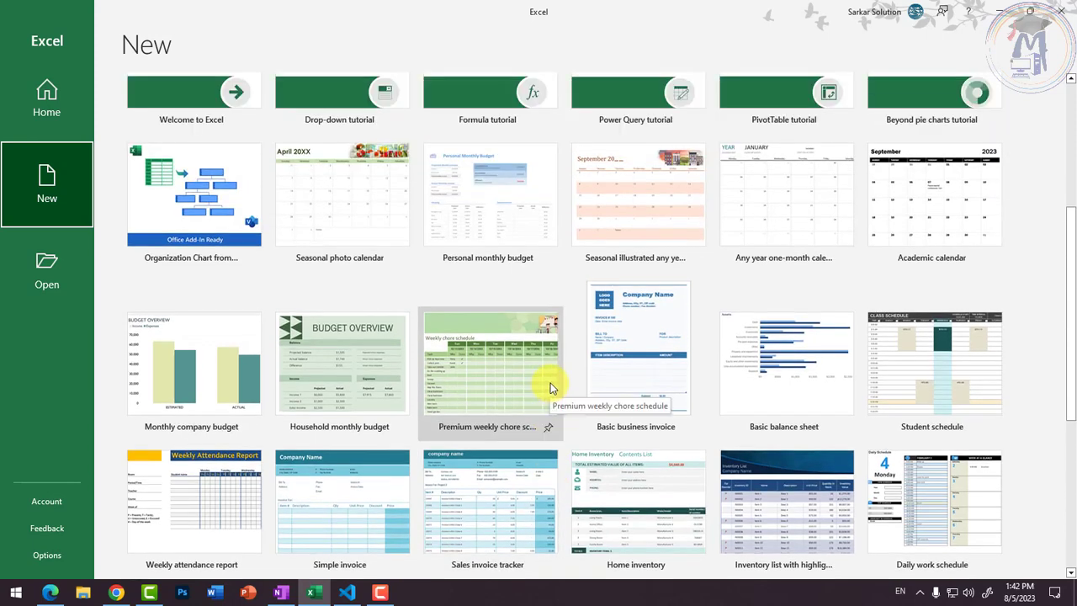
scroll(547, 362, "up", 2)
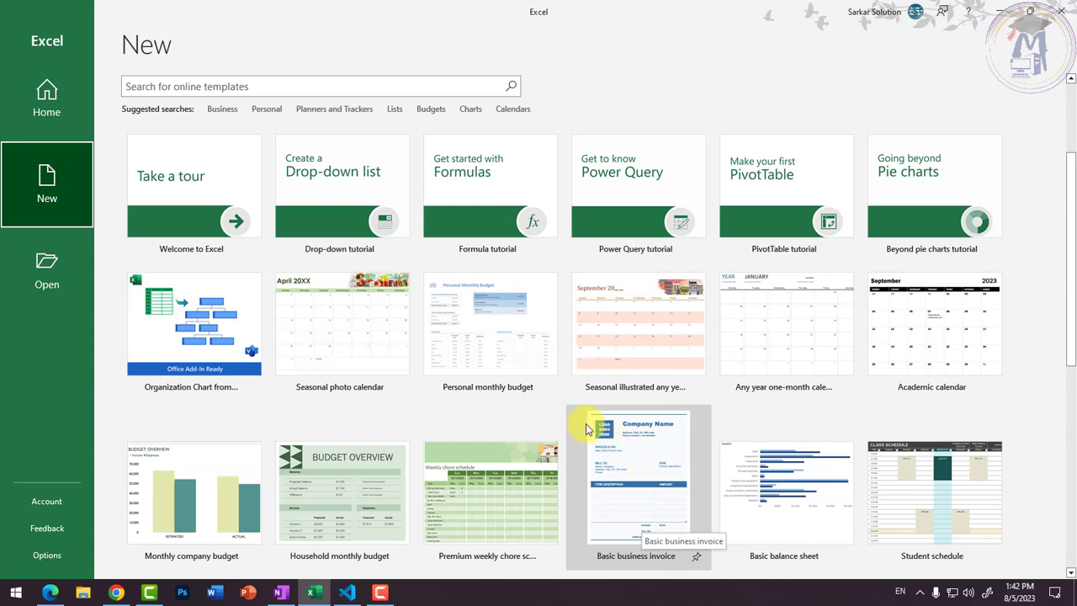
scroll(240, 312, "up", 3)
scroll(165, 133, "up", 1)
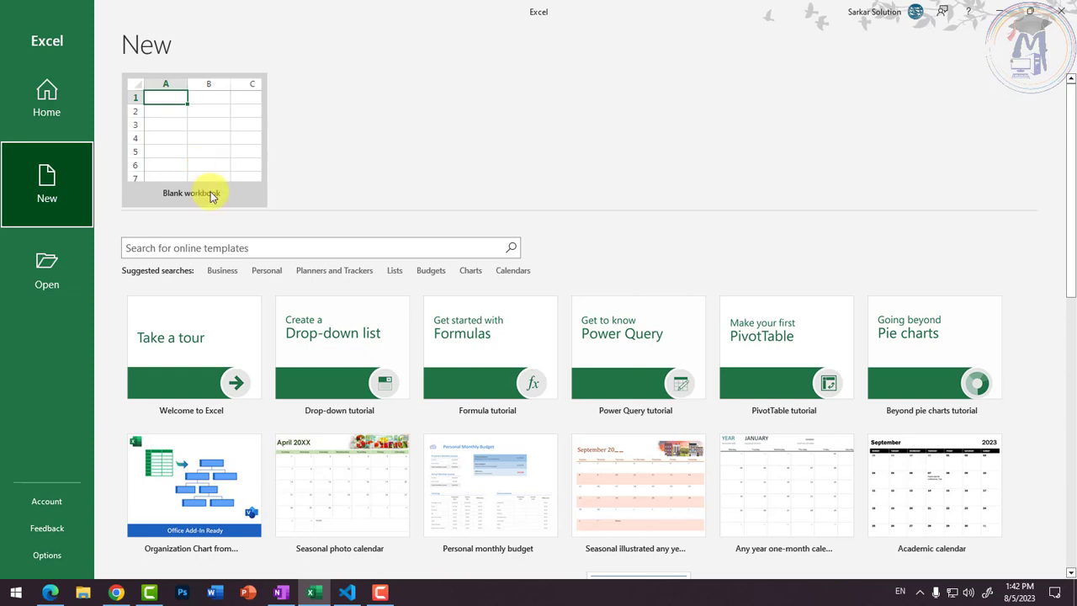
scroll(758, 413, "down", 2)
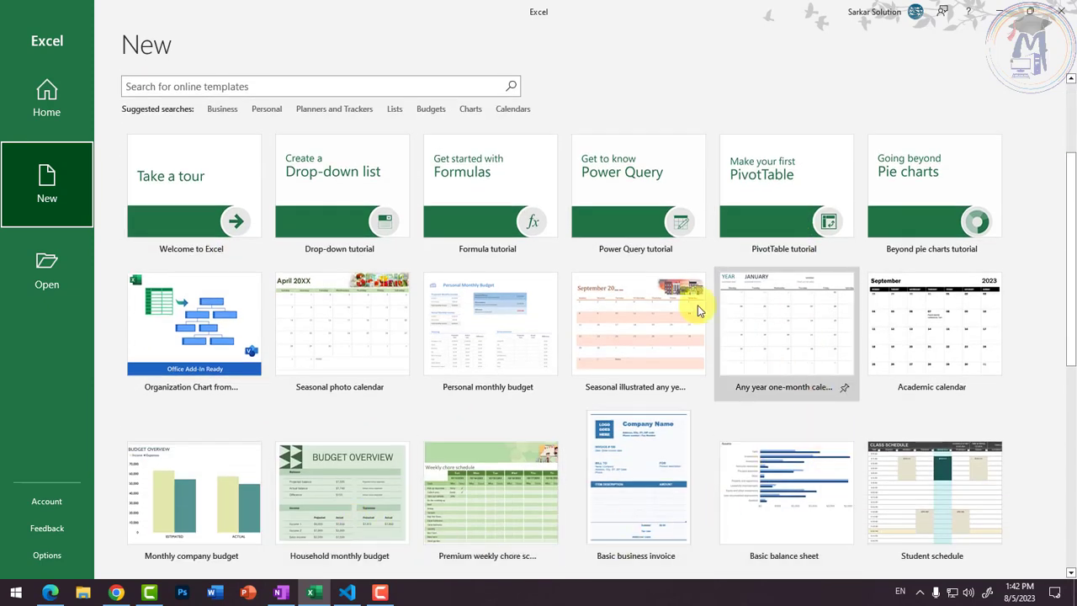
scroll(457, 373, "up", 2)
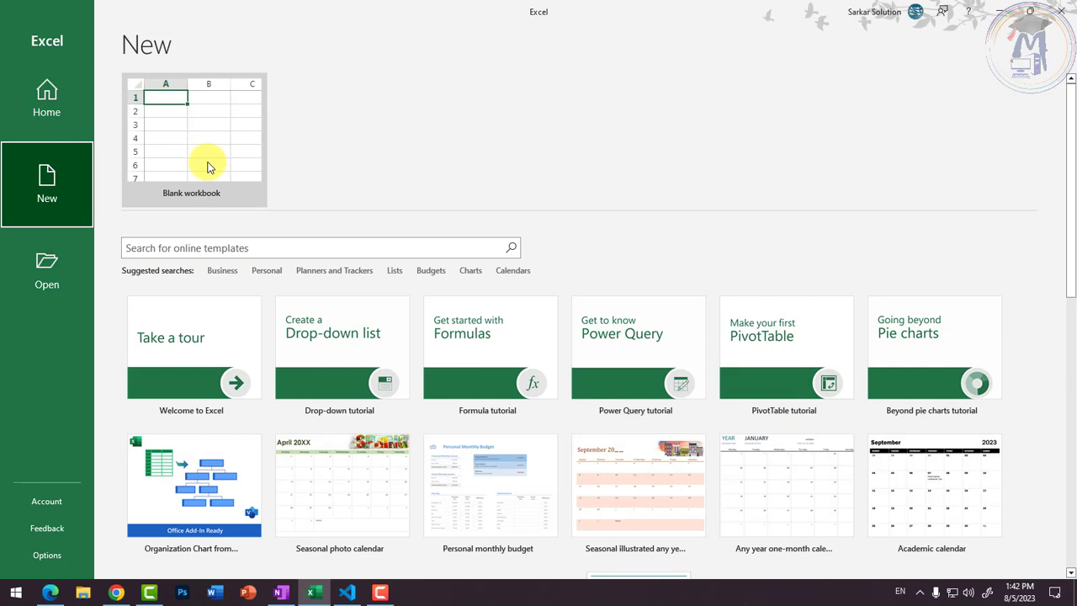
Check the recent workbooks available to open, and create a new blank workbook
left_click(40, 271)
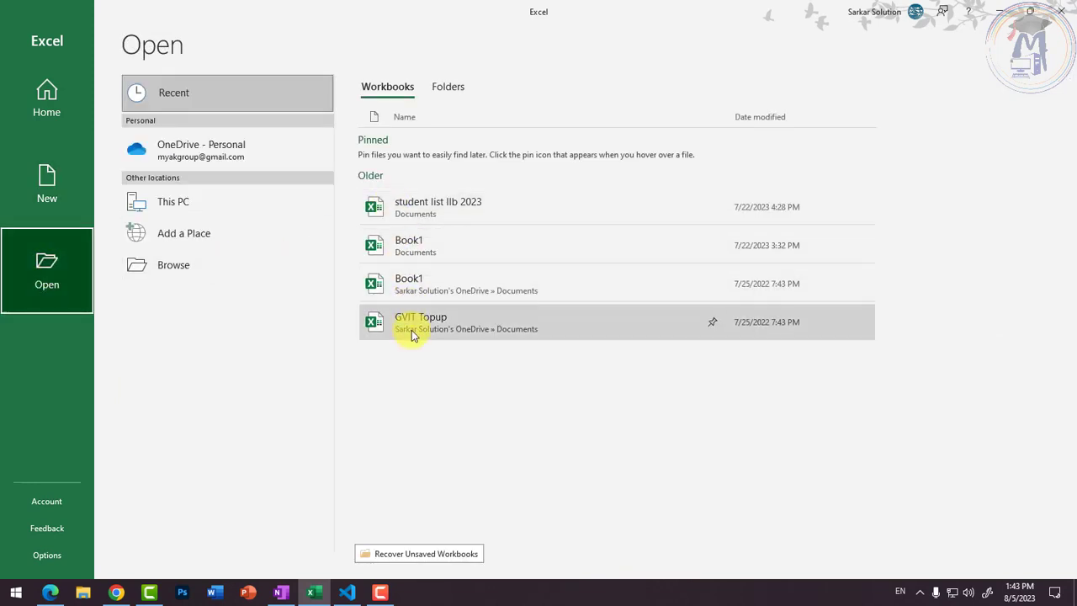
left_click(49, 185)
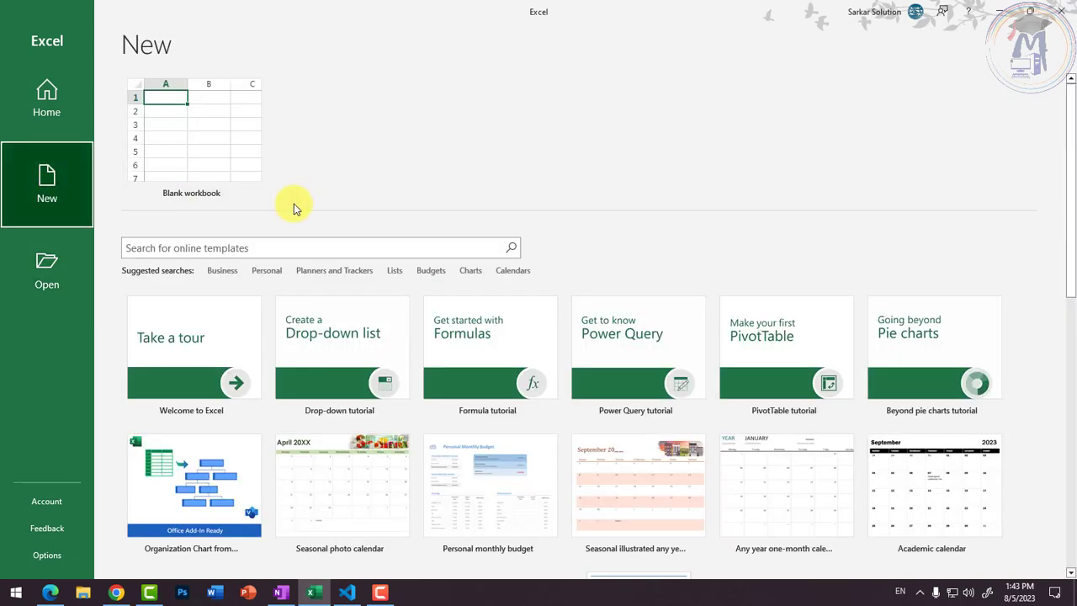
left_click(202, 142)
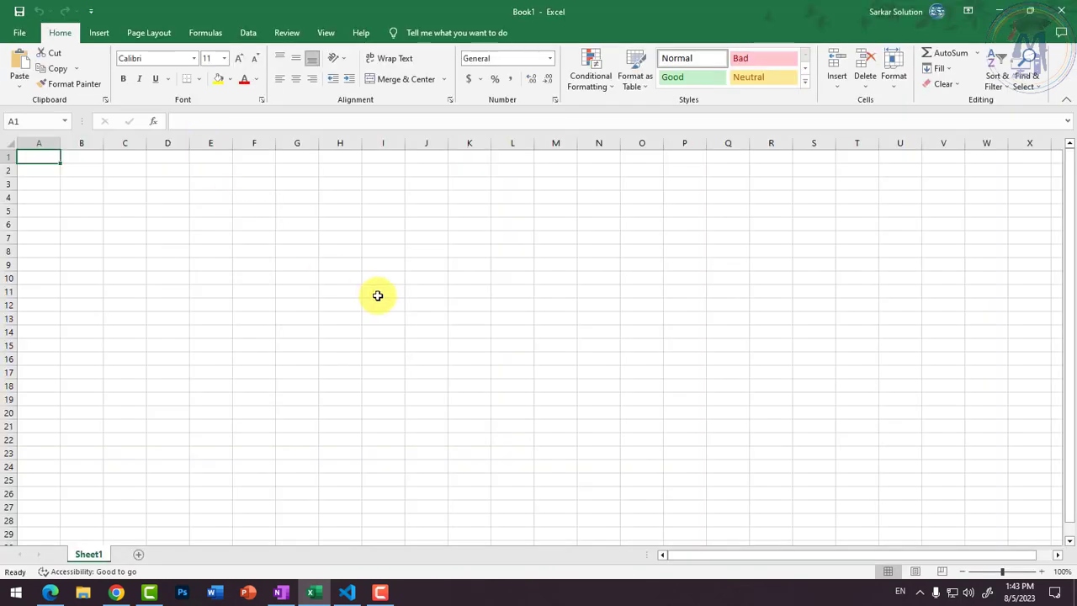
Select cell I12 and review the commands available for customizing the Quick Access Toolbar
left_click(399, 308)
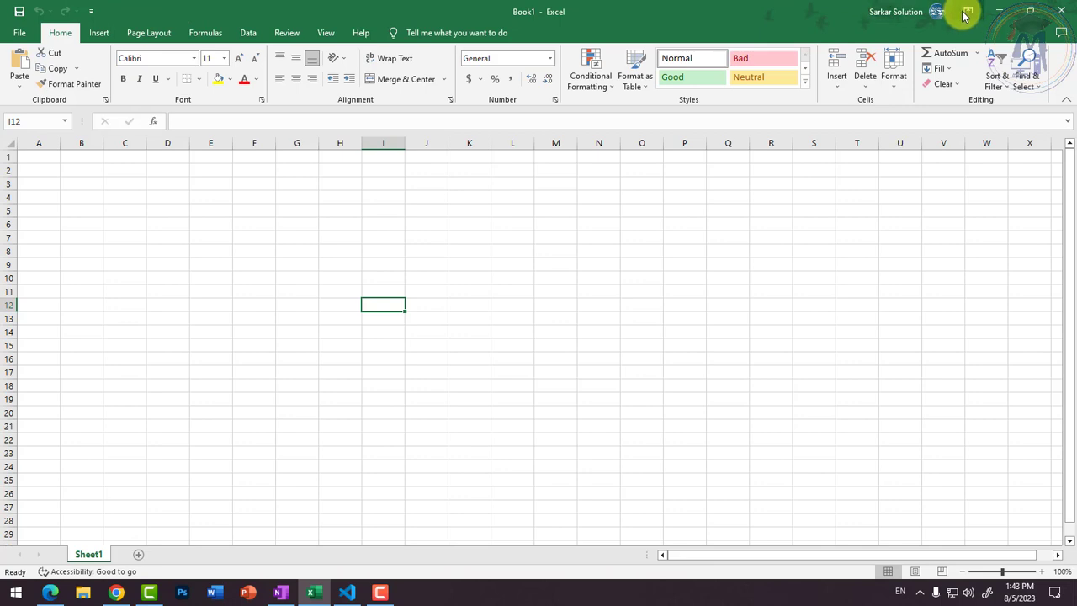
left_click(90, 14)
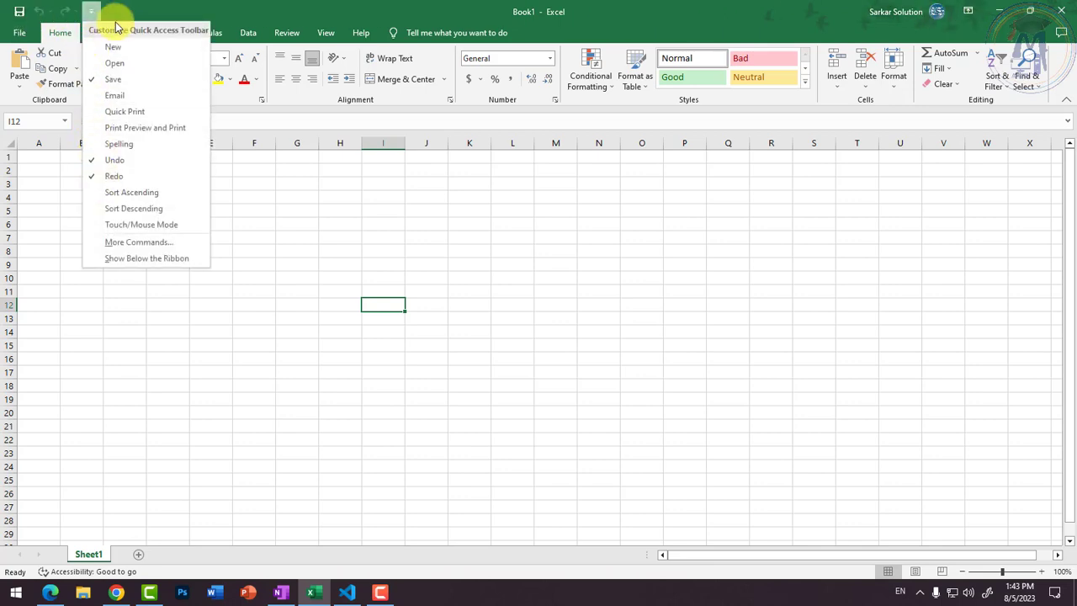
left_click(88, 10)
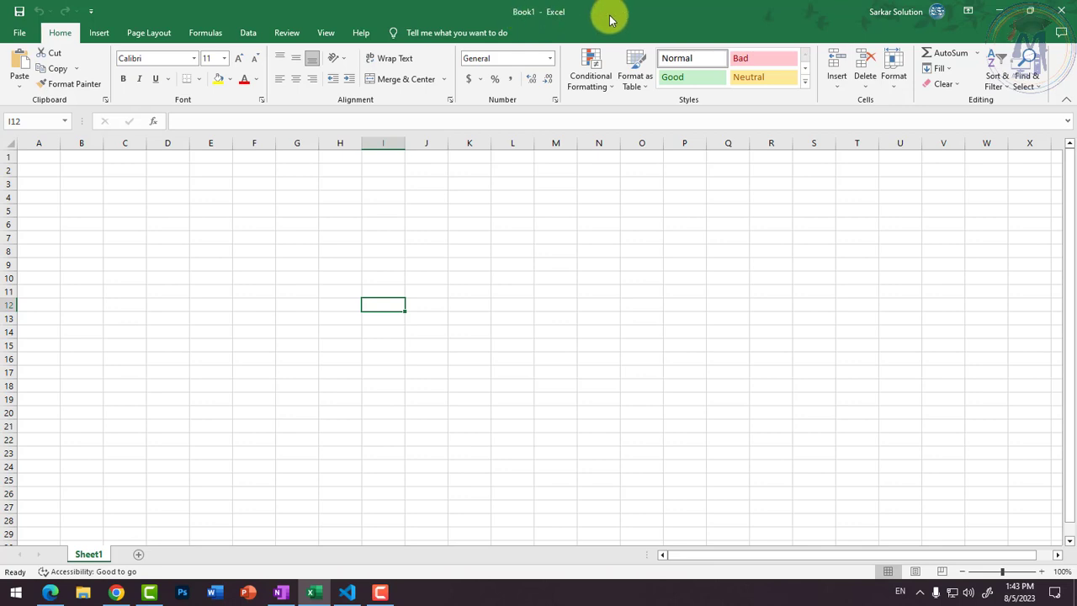
Switch the ribbon display through Auto-hide Ribbon and Show Tabs, ending with Show Tabs and Commands
left_click(968, 12)
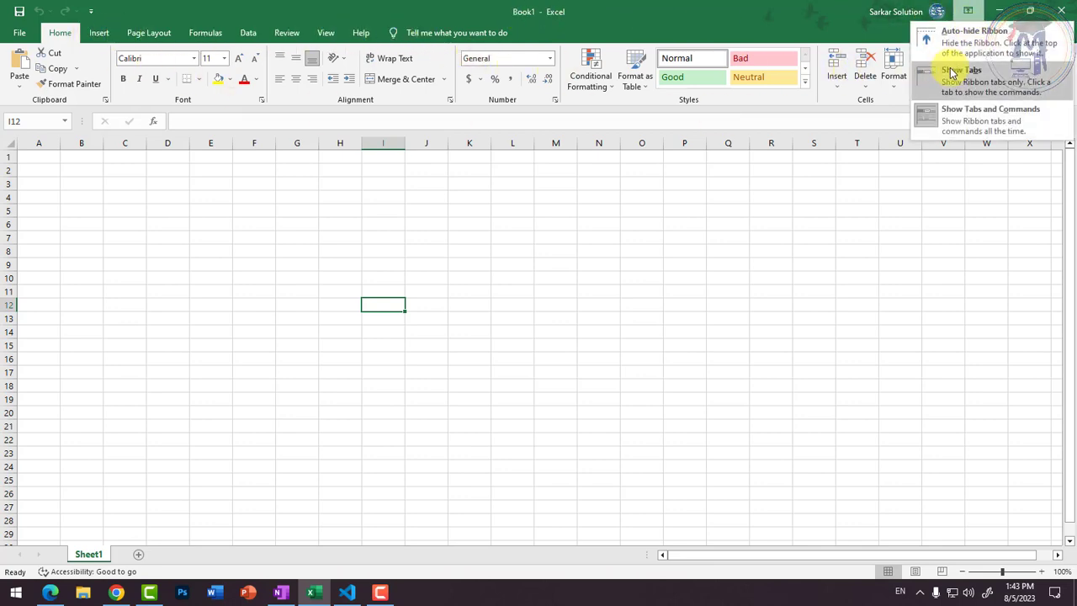
left_click(960, 33)
left_click(1041, 8)
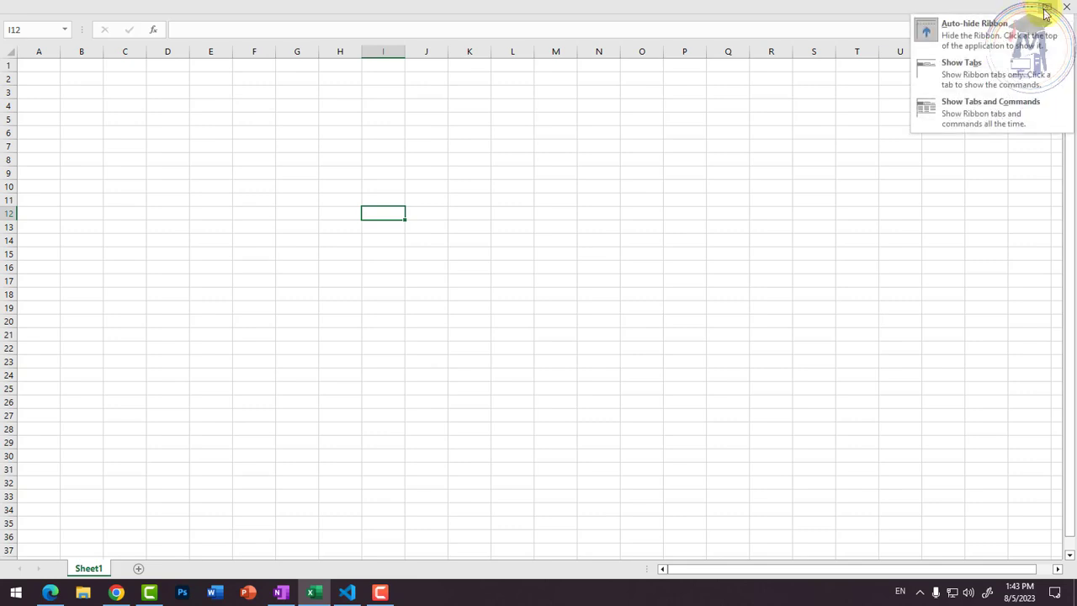
left_click(981, 70)
left_click(967, 10)
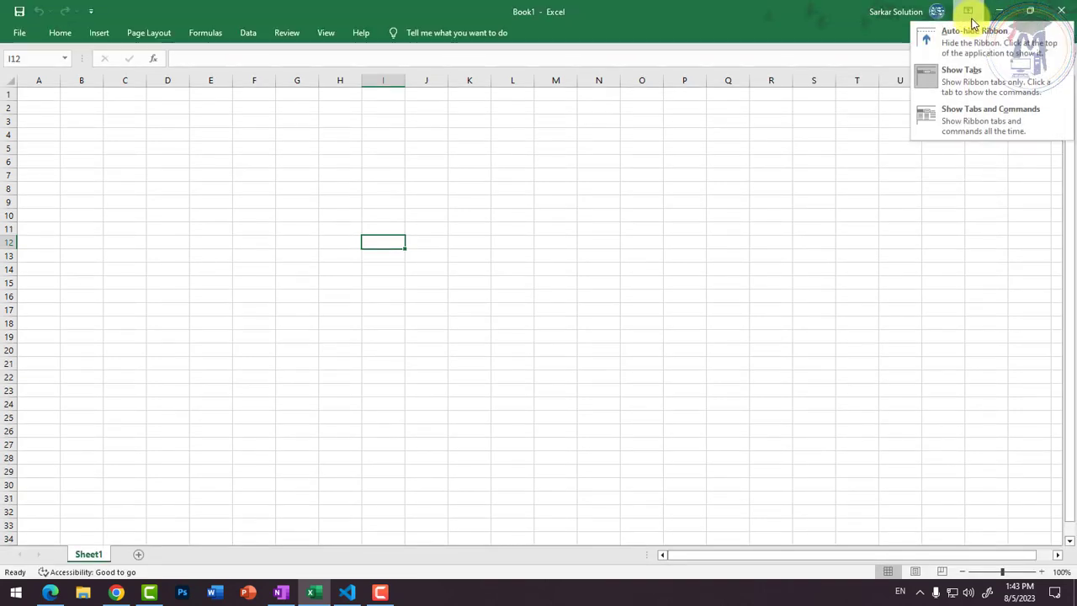
left_click(946, 114)
Set the ribbon to Show Tabs, reveal the Home commands temporarily, and restore Show Tabs and Commands
left_click(969, 10)
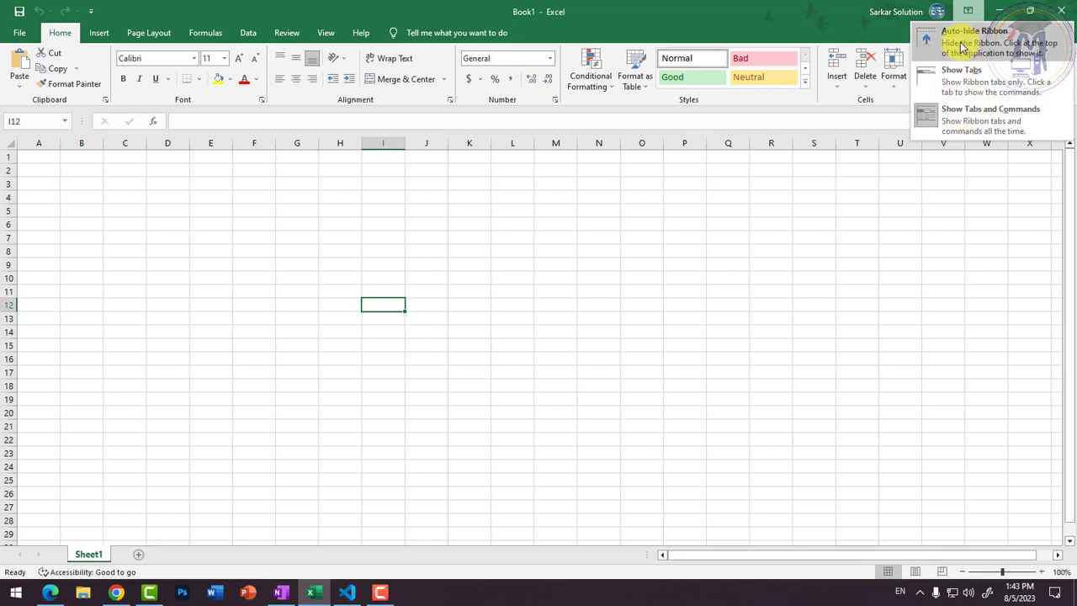
left_click(962, 80)
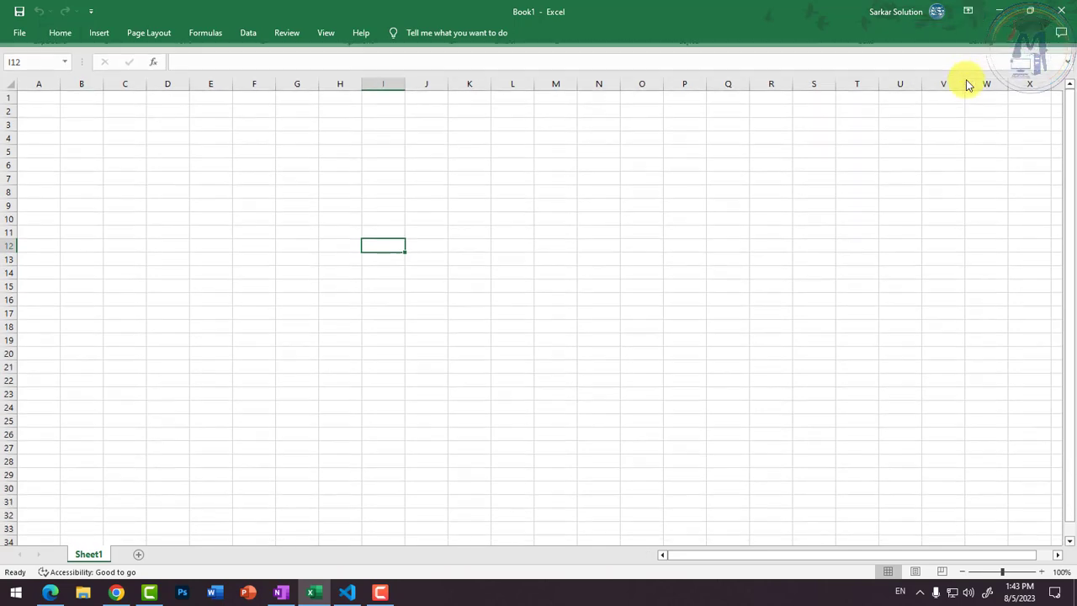
left_click(68, 33)
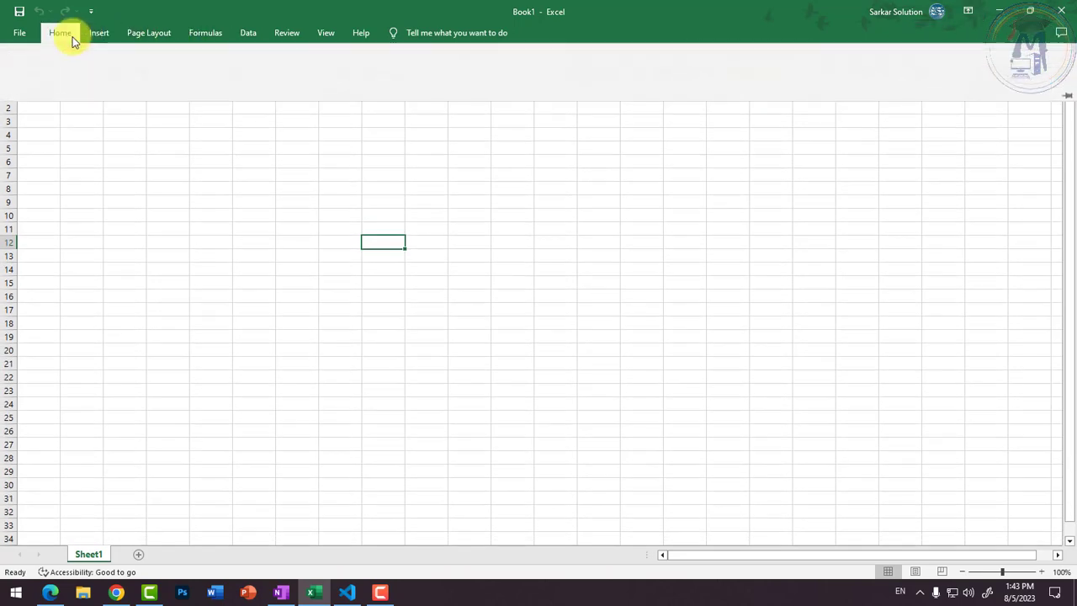
left_click(967, 11)
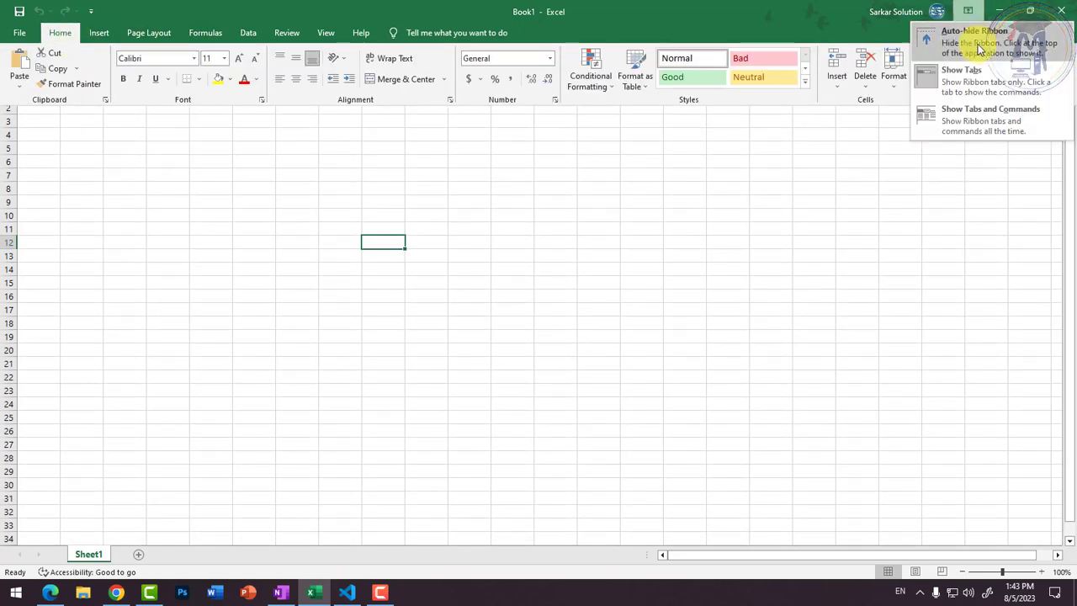
left_click(973, 123)
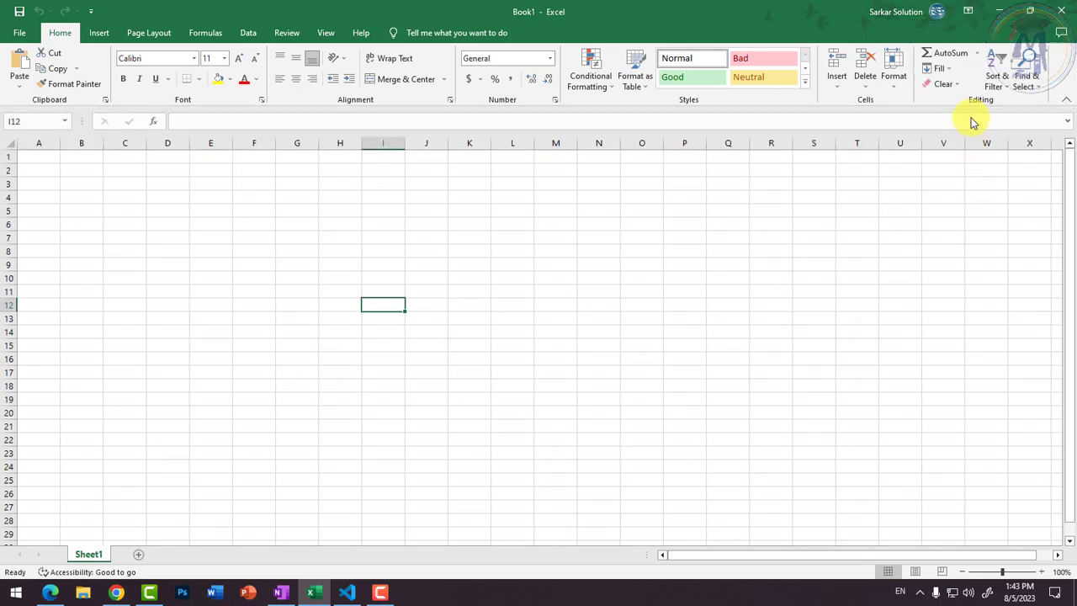
Minimize the workbook window to the desktop and bring it back
left_click(999, 15)
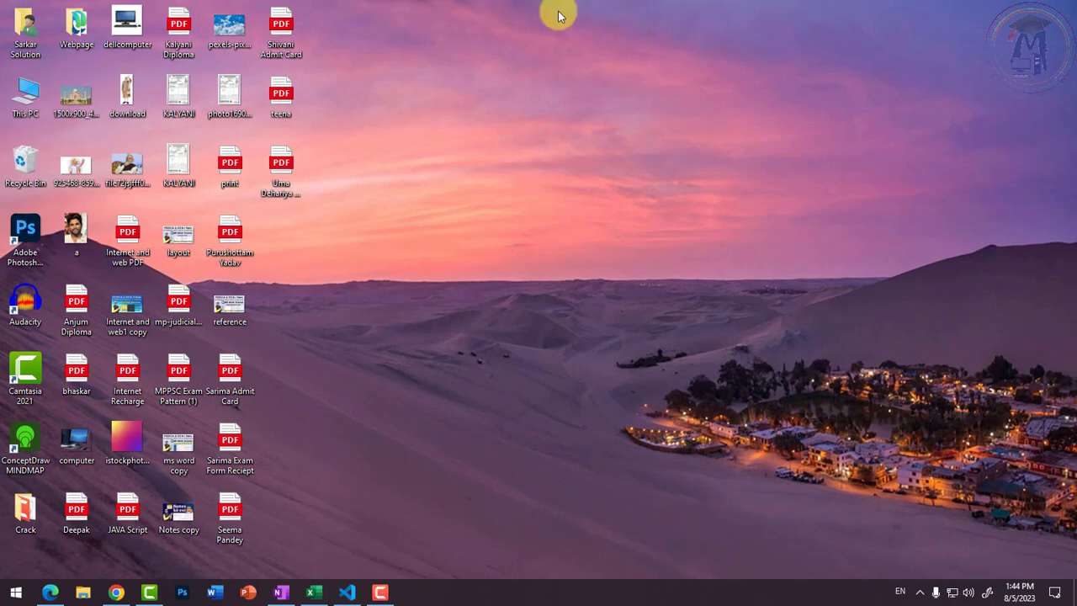
left_click(316, 596)
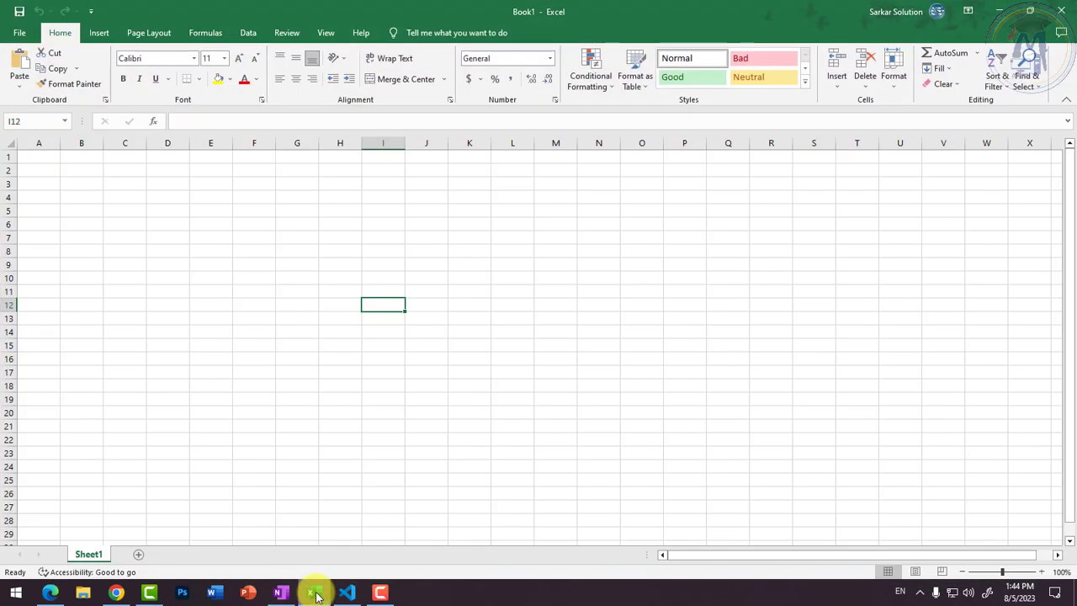
Restore the workbook window down, move it up slightly, narrow it to about half its width, and return it to maximized
left_click(1032, 11)
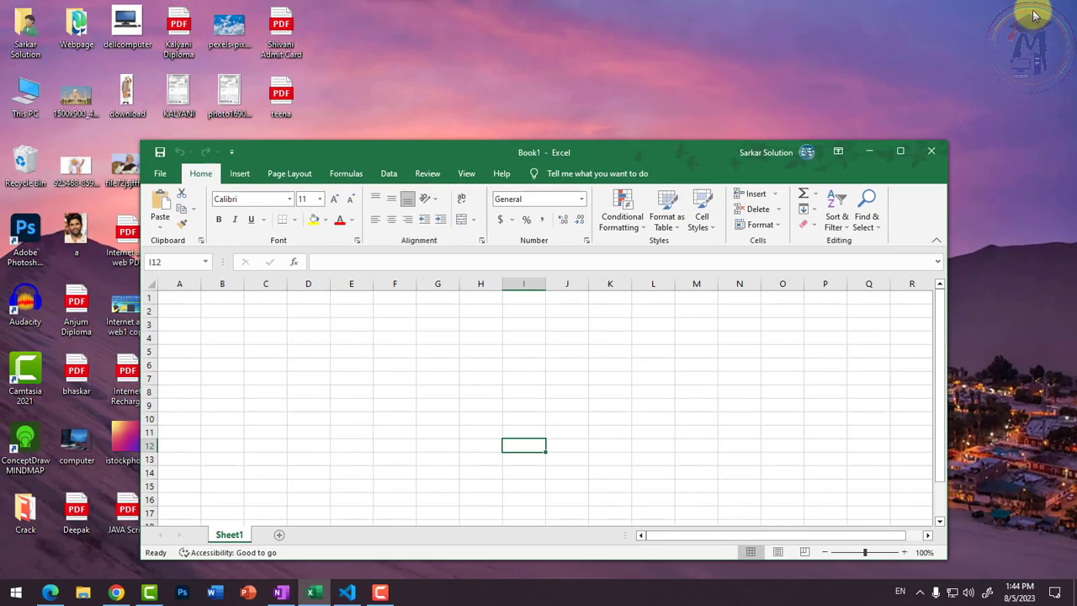
left_click_drag(499, 151, 497, 125)
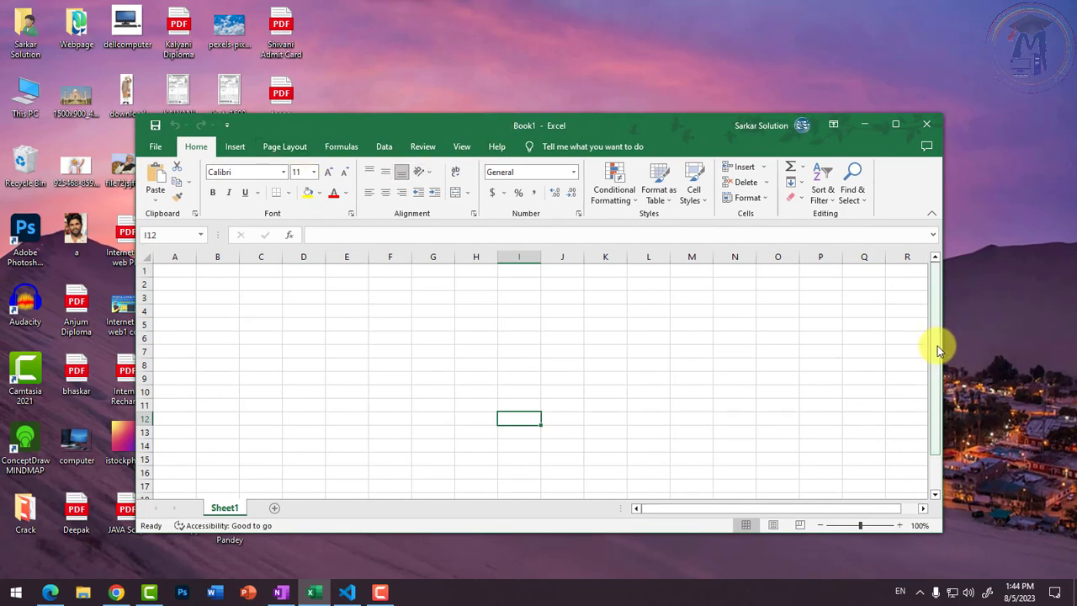
left_click_drag(944, 344, 552, 362)
left_click(506, 127)
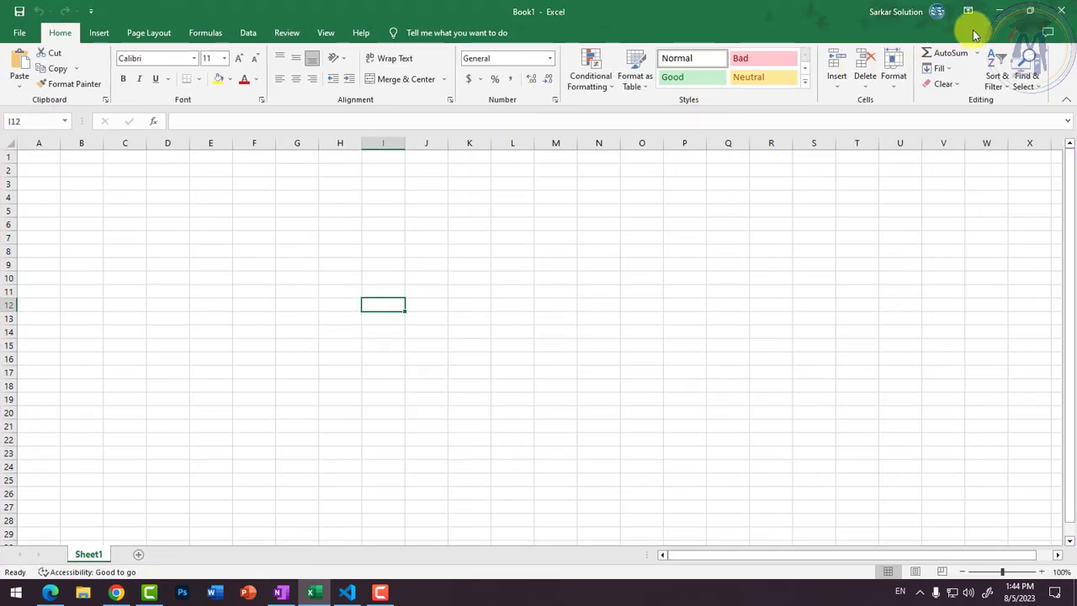
left_click(1034, 15)
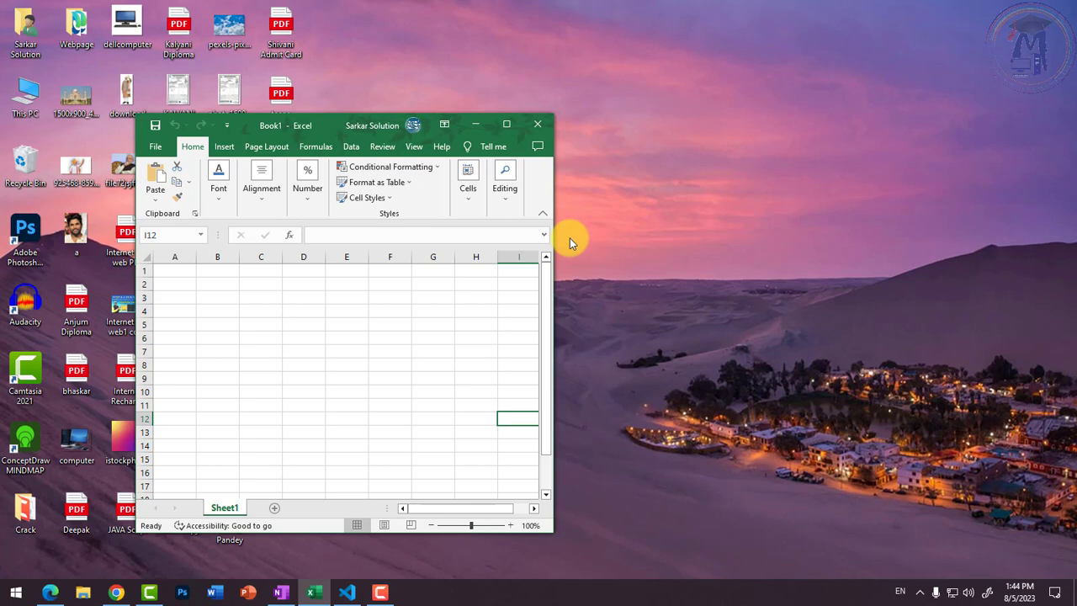
left_click(507, 125)
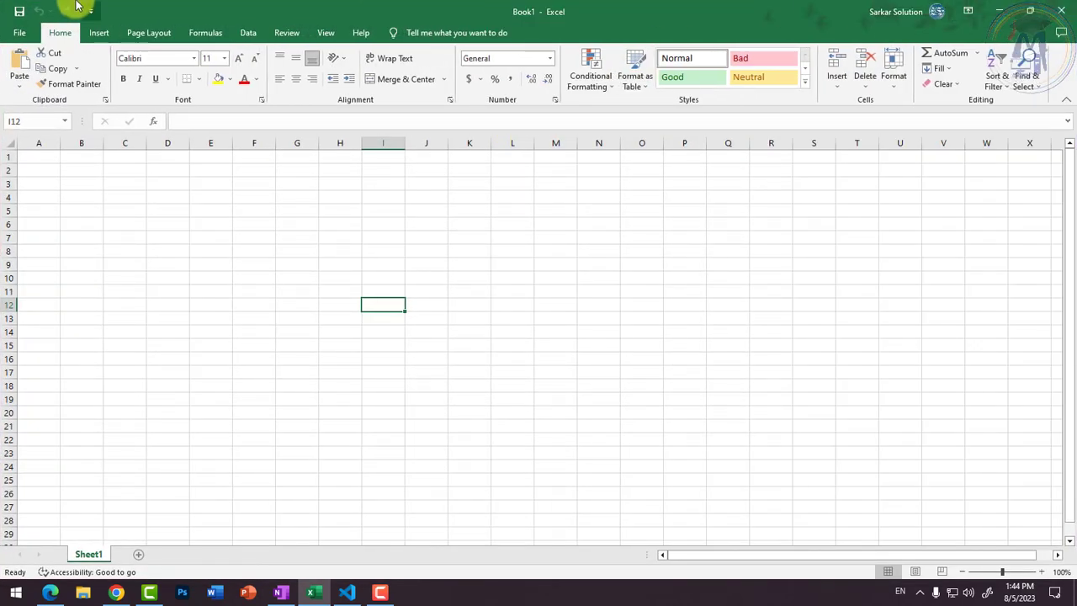
Add the New command to the Quick Access Toolbar and remove it again
left_click(90, 10)
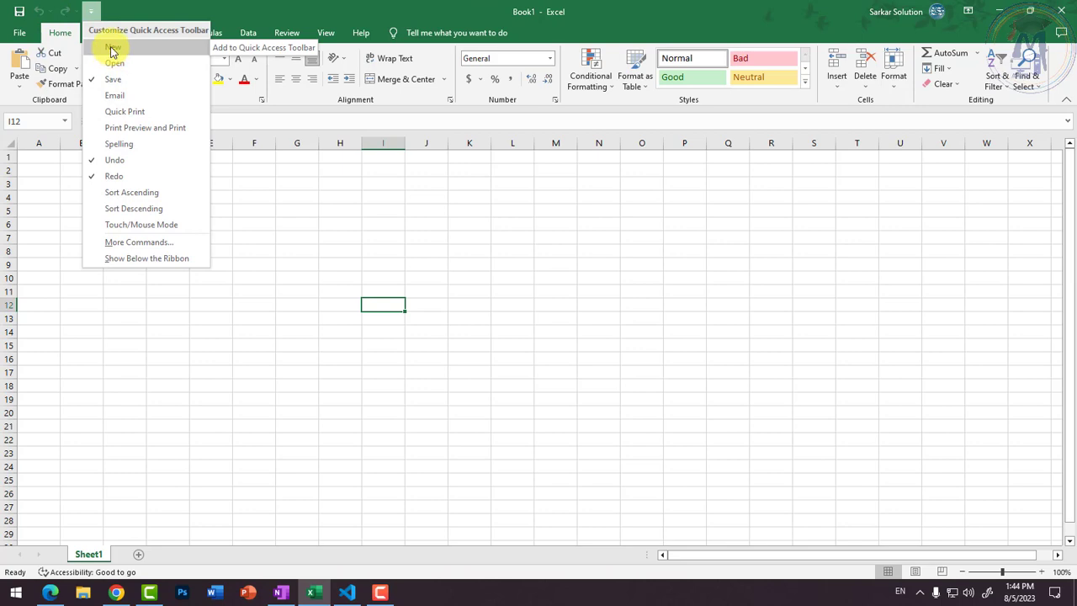
left_click(112, 48)
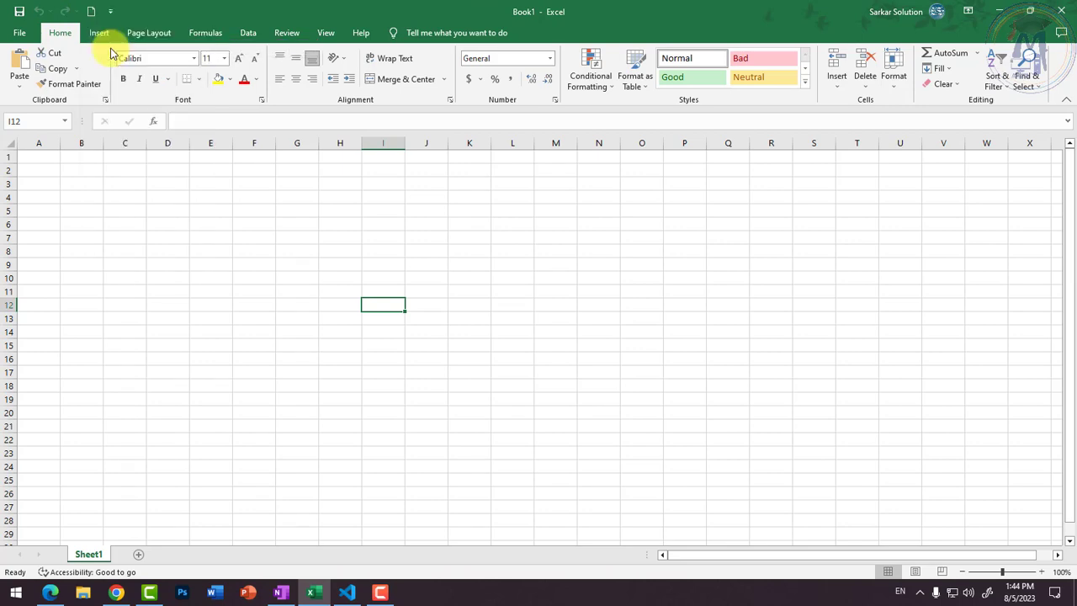
left_click(110, 11)
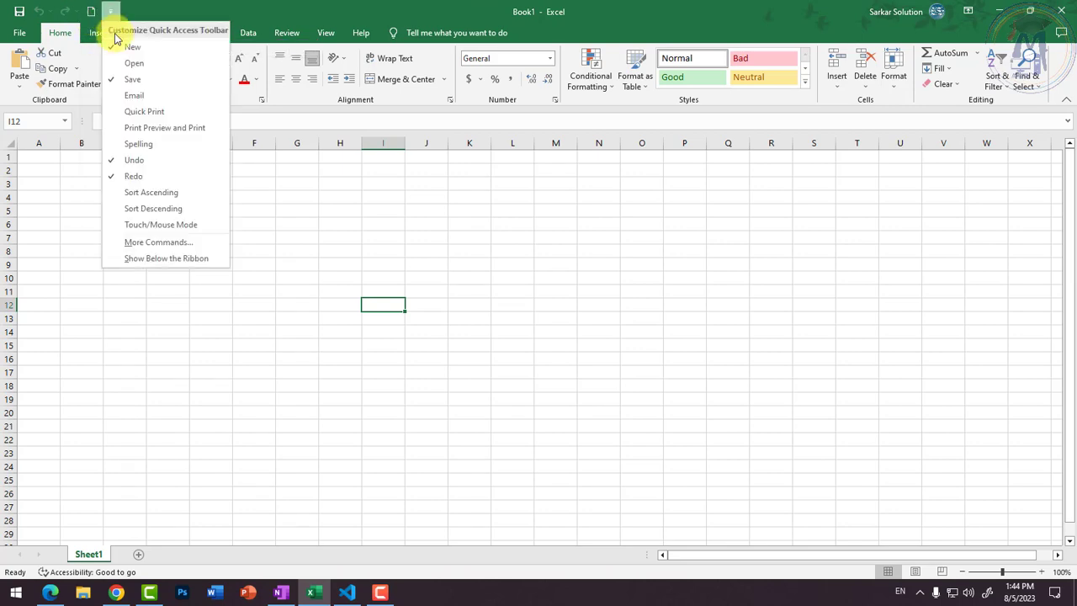
left_click(113, 48)
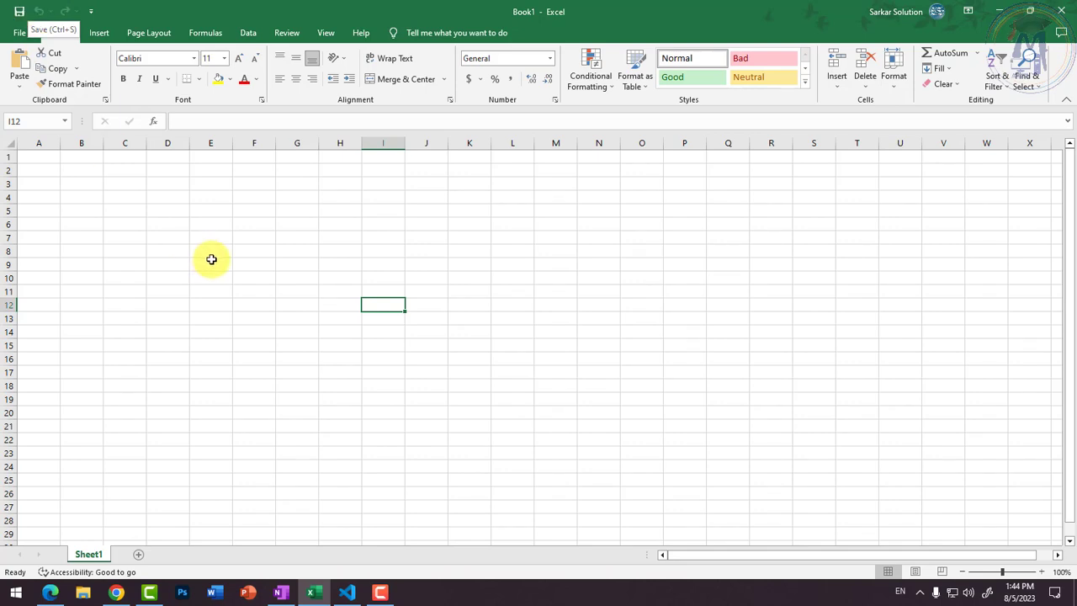
Fill cell B4 with yellow, undo the fill, and redo it
left_click(240, 210)
left_click(98, 192)
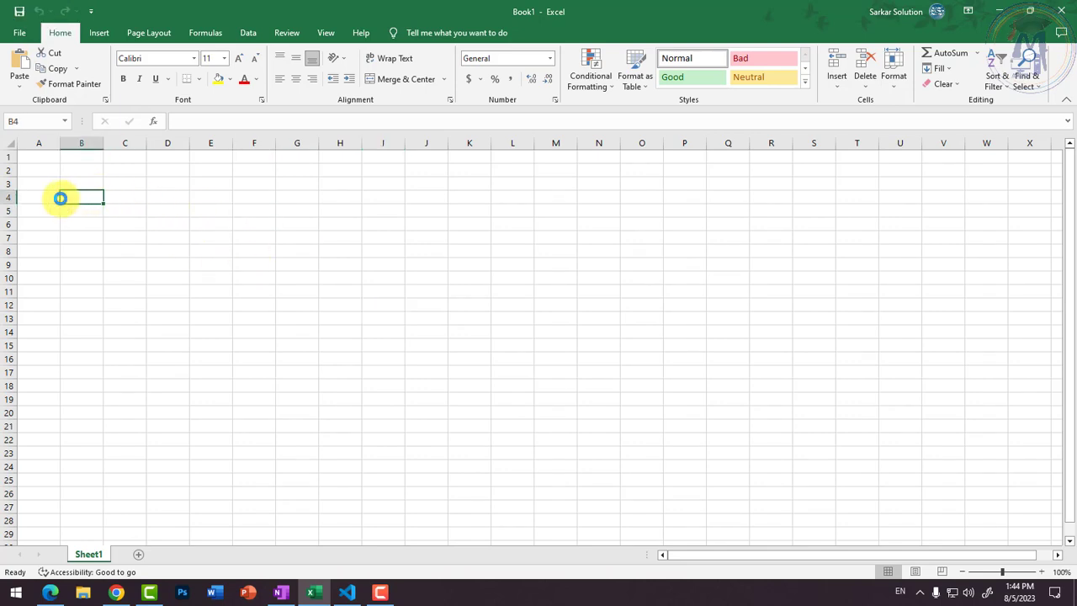
scroll(101, 210, "up", 7, "ctrl")
left_click(219, 79)
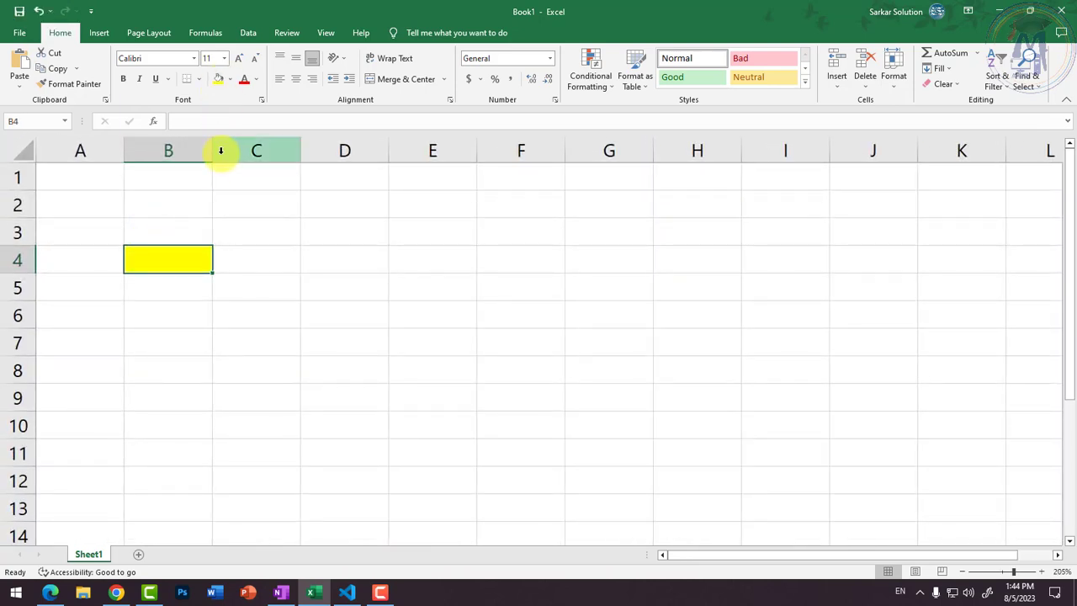
left_click(39, 11)
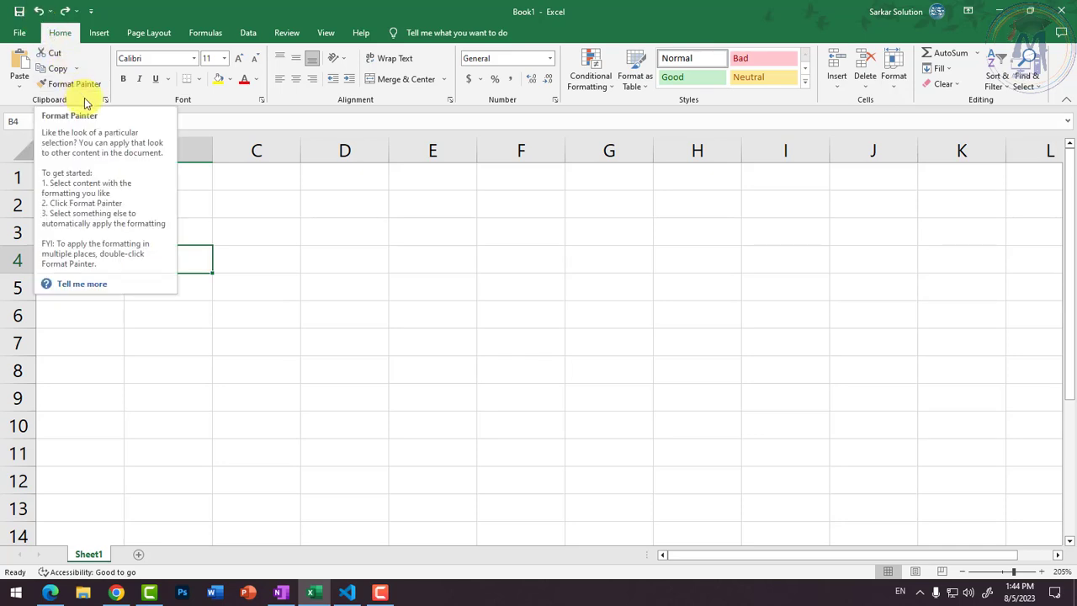
left_click(66, 11)
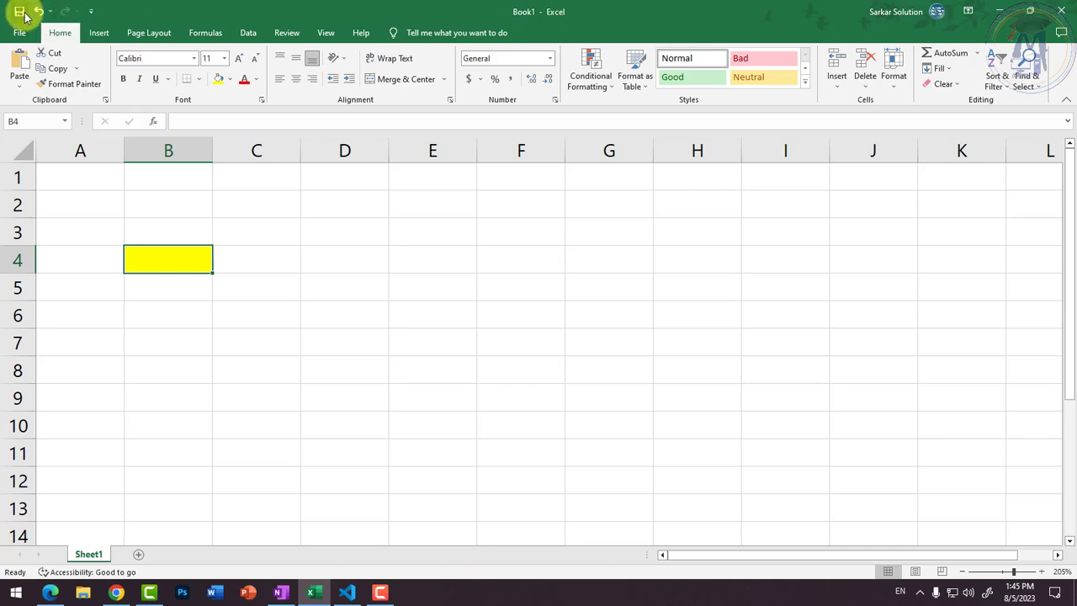
Review the backstage options for creating a new workbook and opening existing ones, and return to the sheet
left_click(21, 33)
left_click(19, 37)
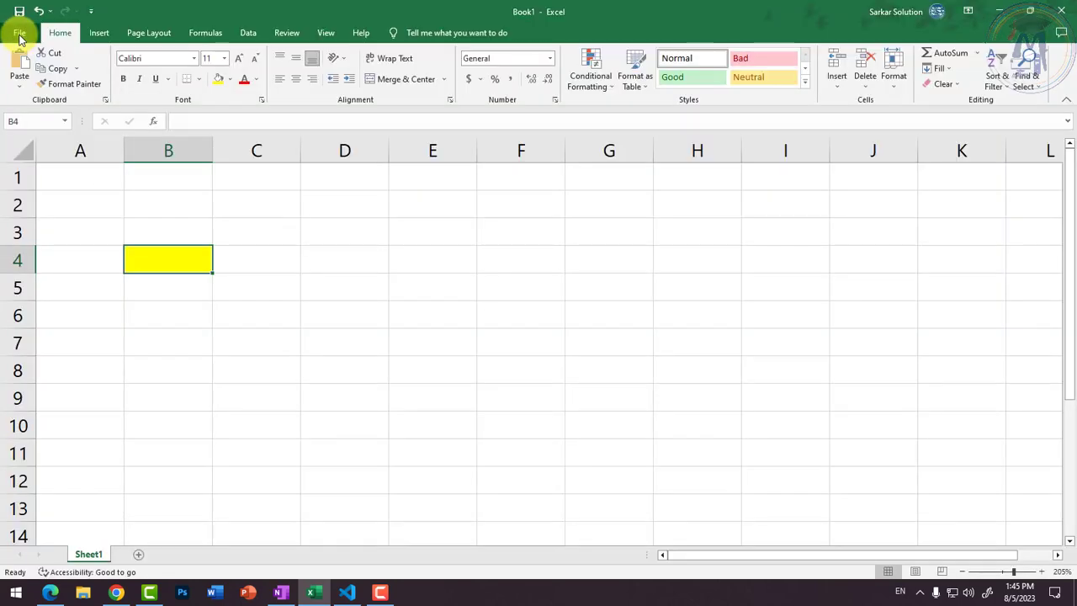
left_click(19, 33)
left_click(41, 91)
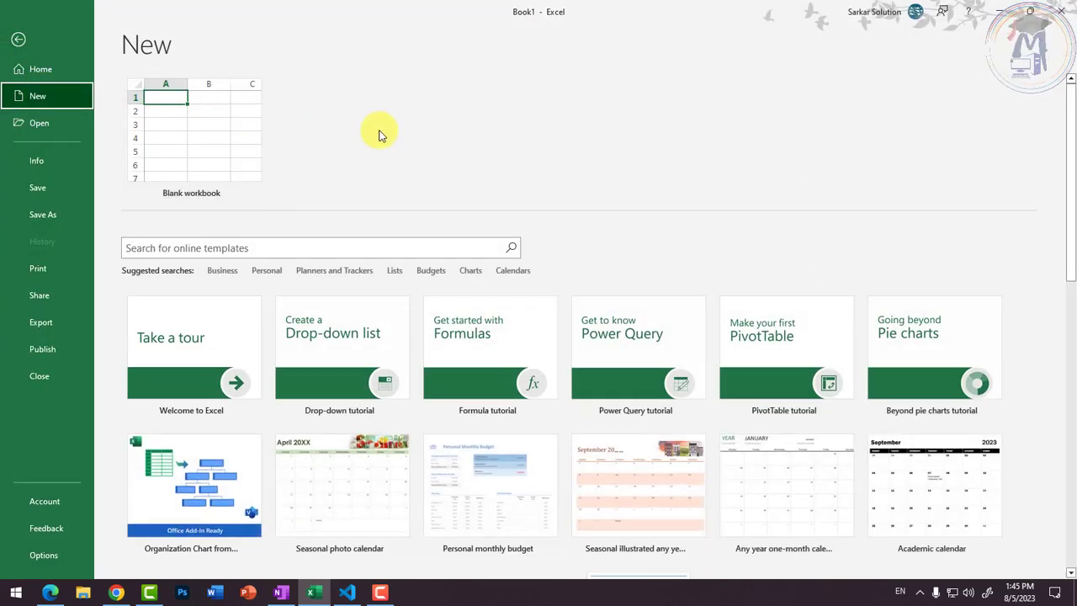
left_click(37, 125)
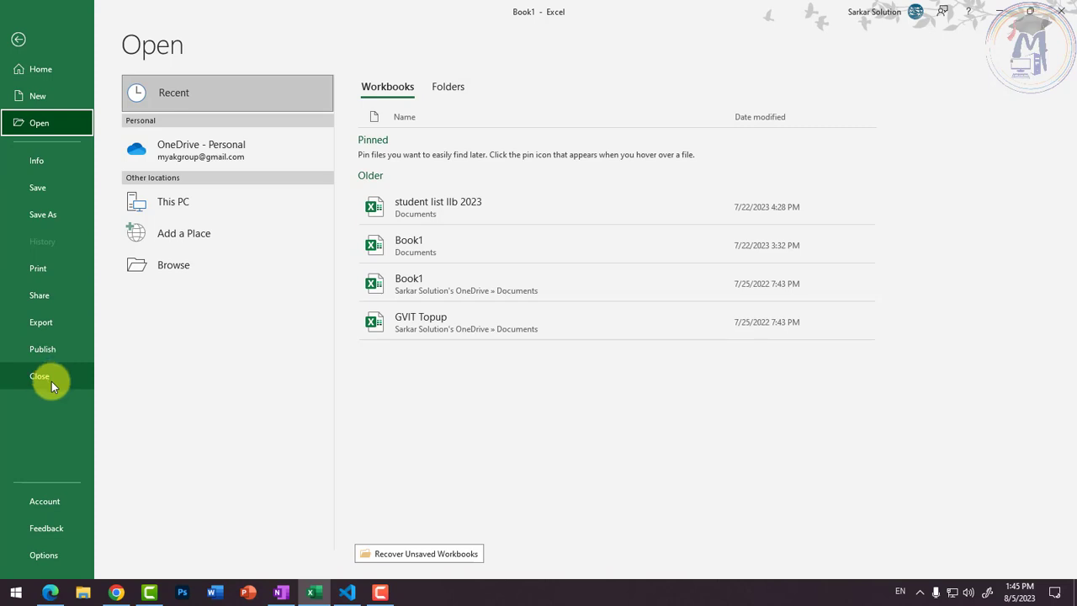
left_click(17, 39)
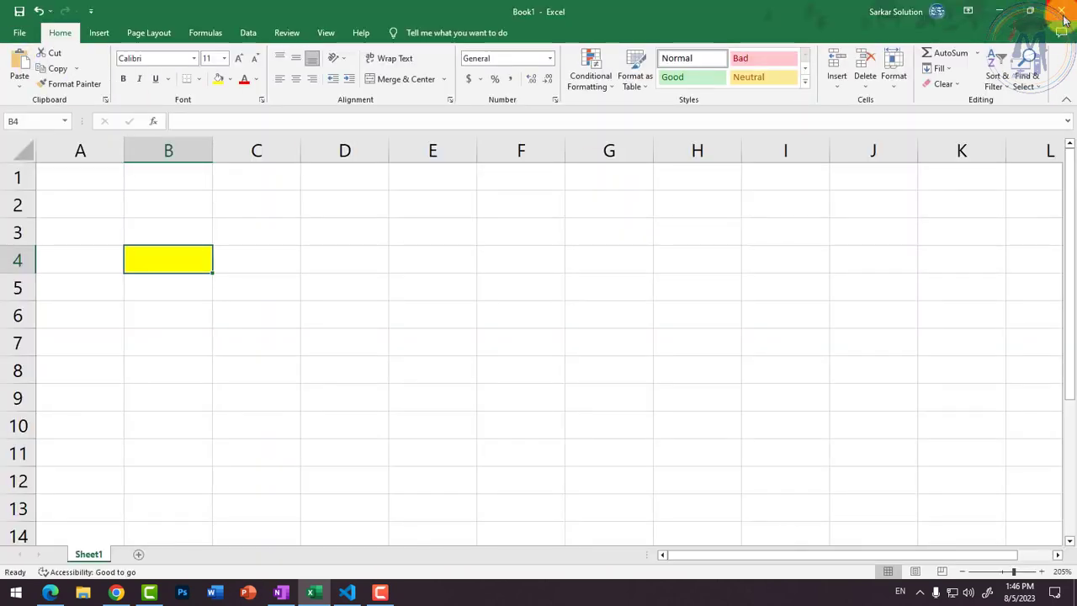
Review the commands offered for the Quick Access Toolbar without changing any
left_click(91, 11)
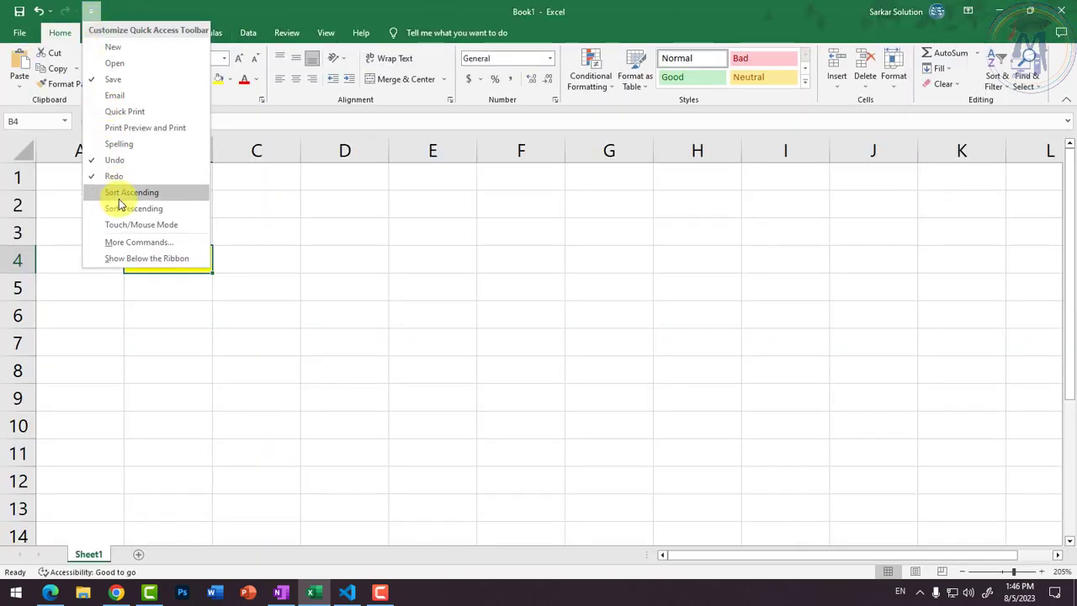
left_click(169, 329)
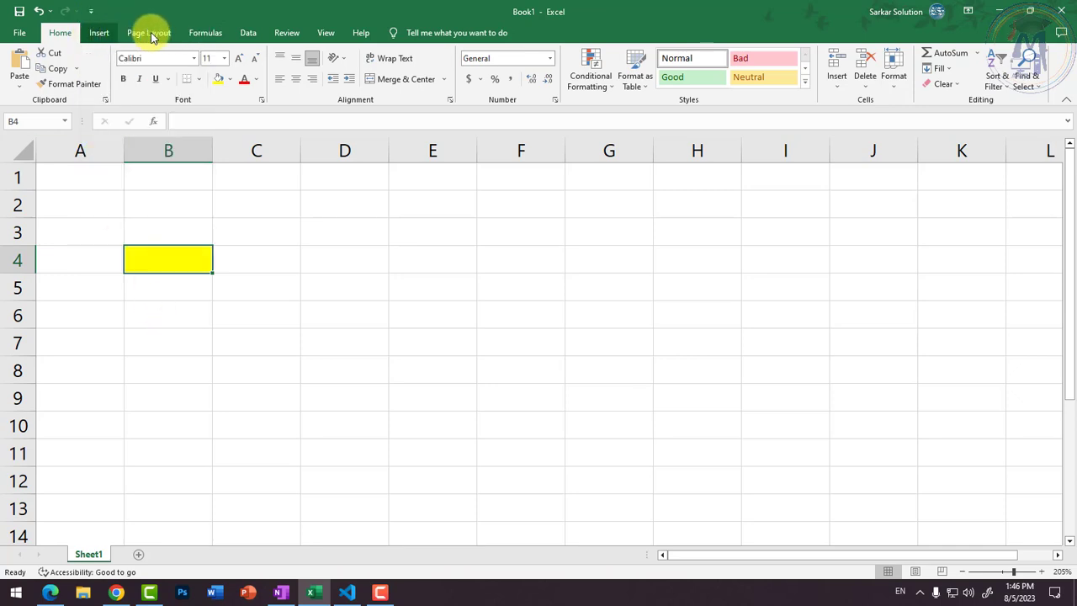
Review the ribbon commands of Home, Insert, Page Layout, Formulas, Data, Review, View and Help
left_click(99, 32)
left_click(149, 33)
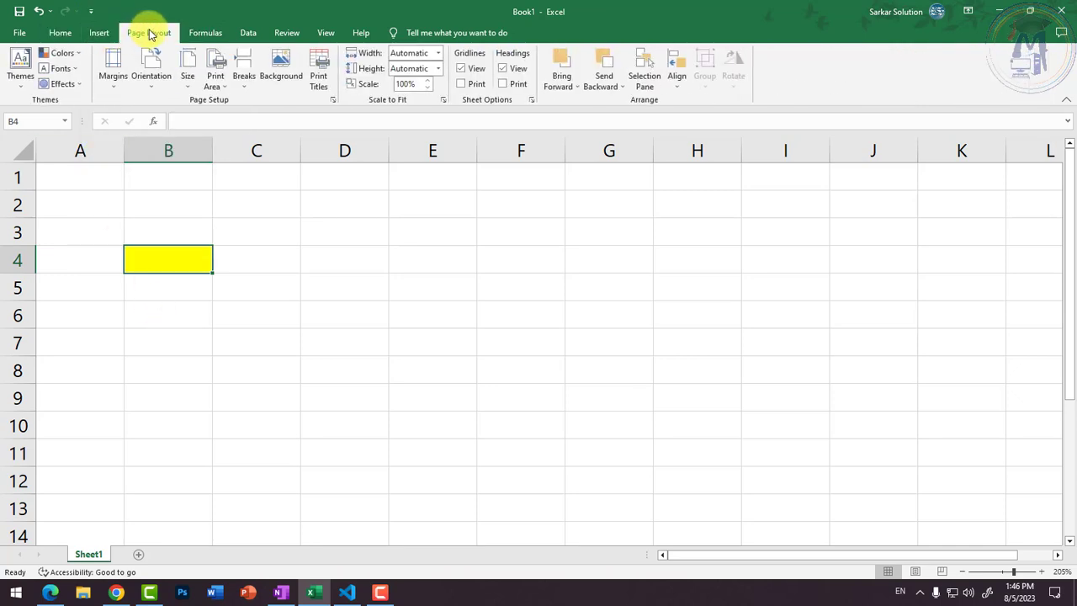
left_click(98, 33)
left_click(57, 34)
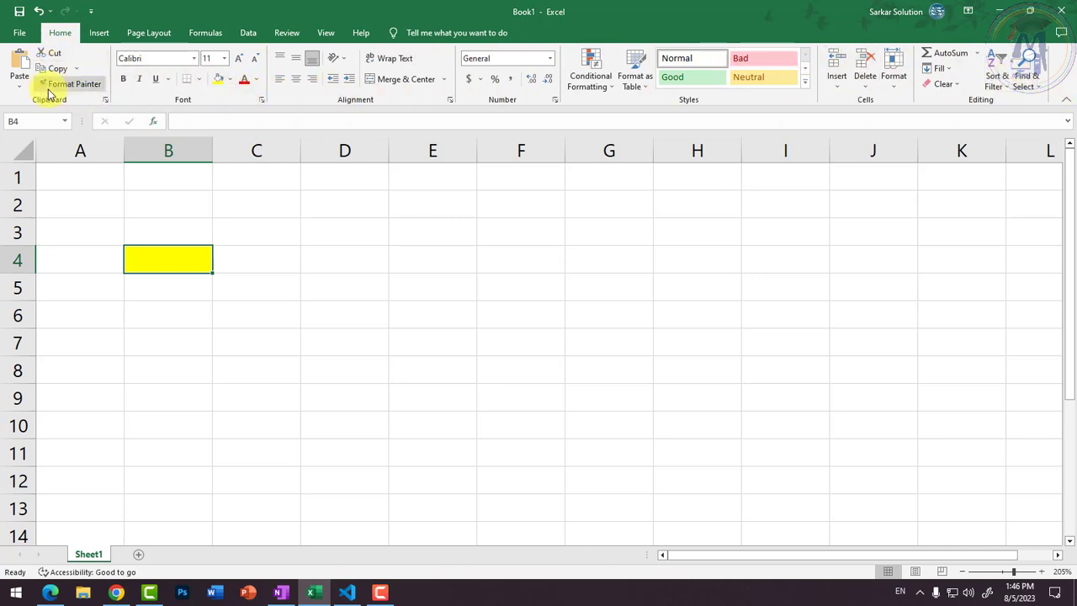
left_click(99, 34)
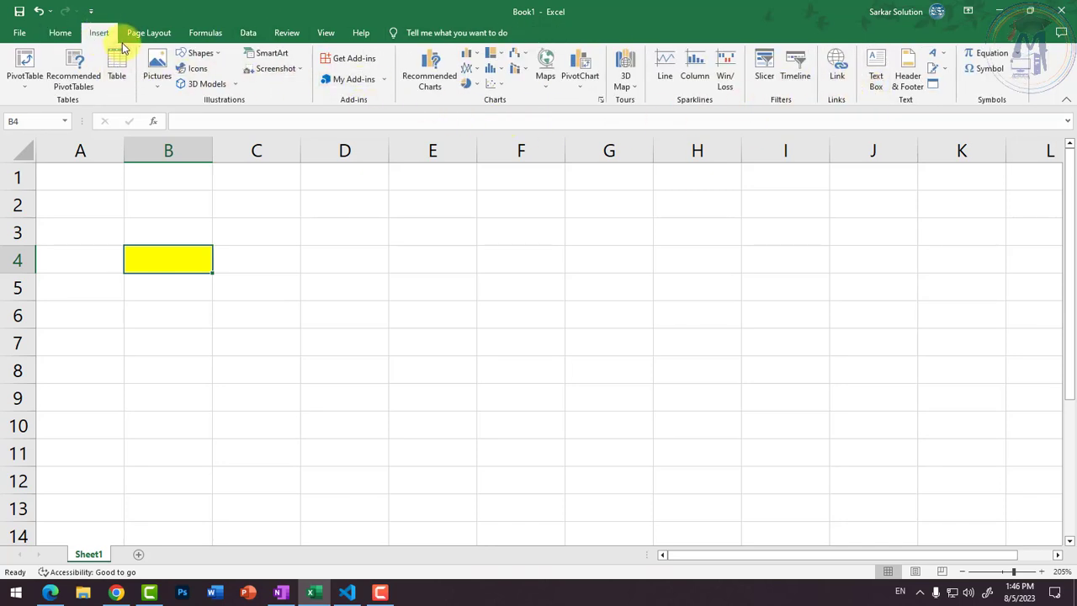
left_click(146, 33)
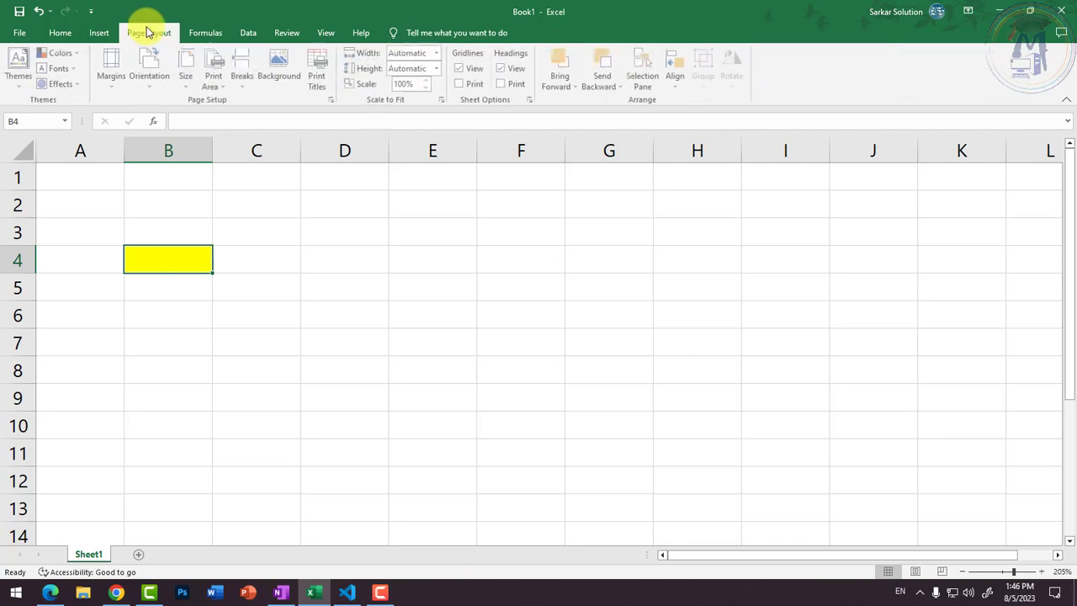
left_click(214, 37)
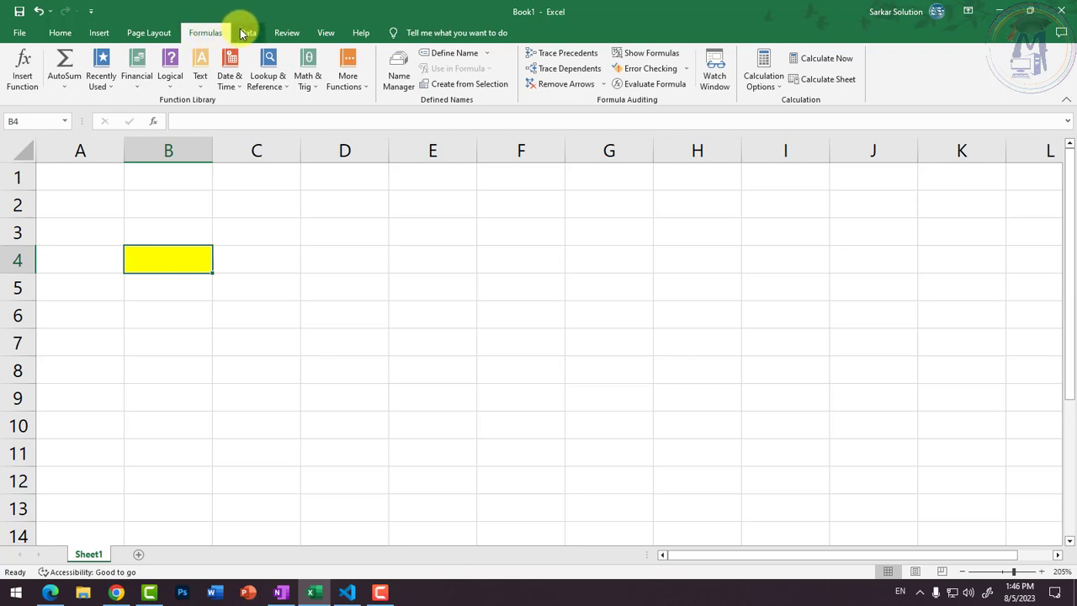
left_click(247, 33)
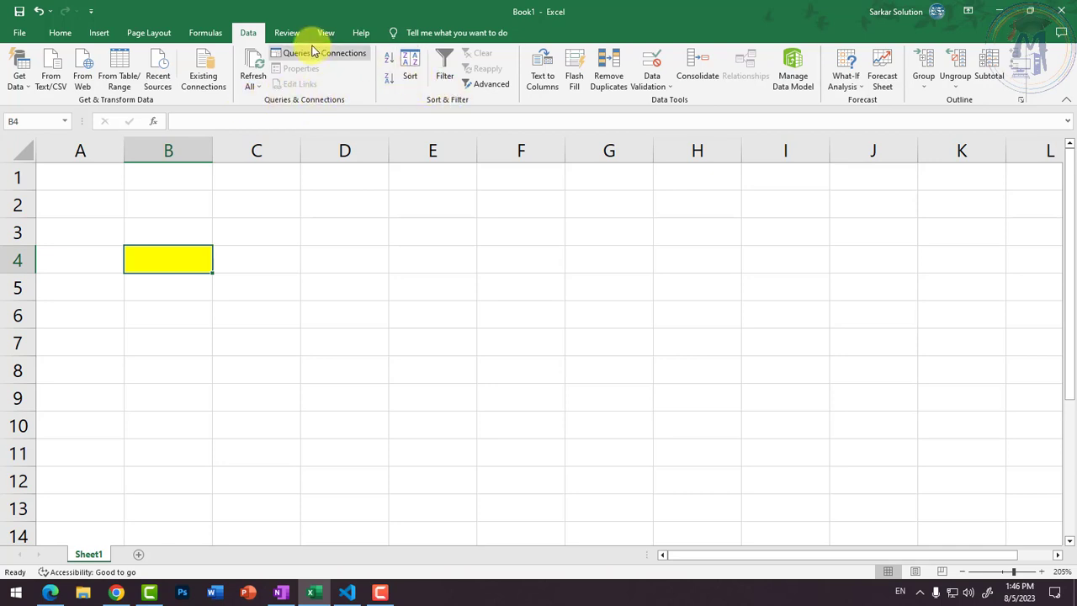
left_click(287, 34)
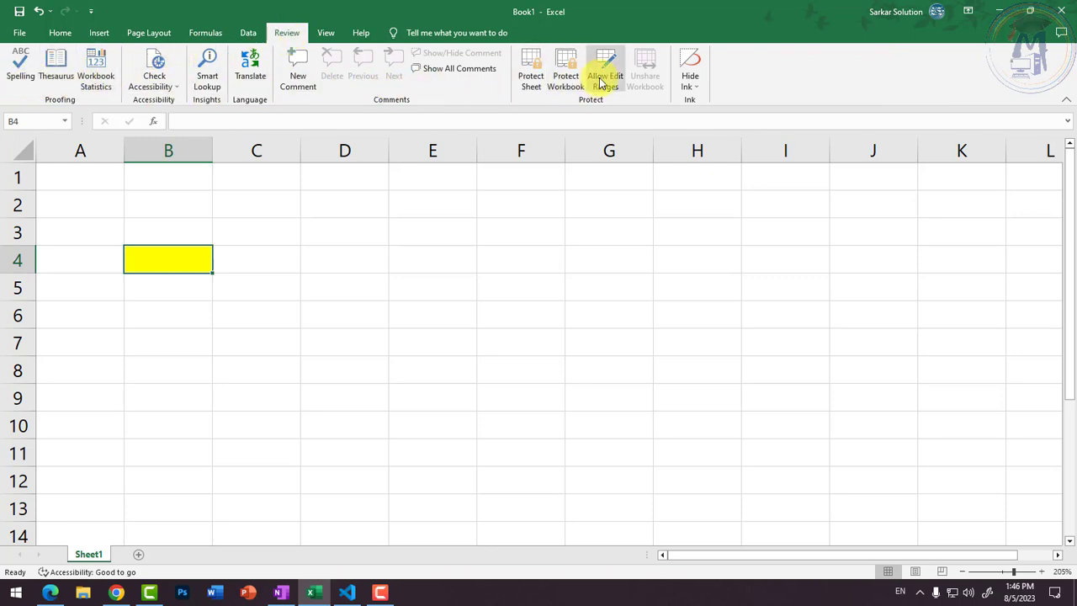
left_click(326, 33)
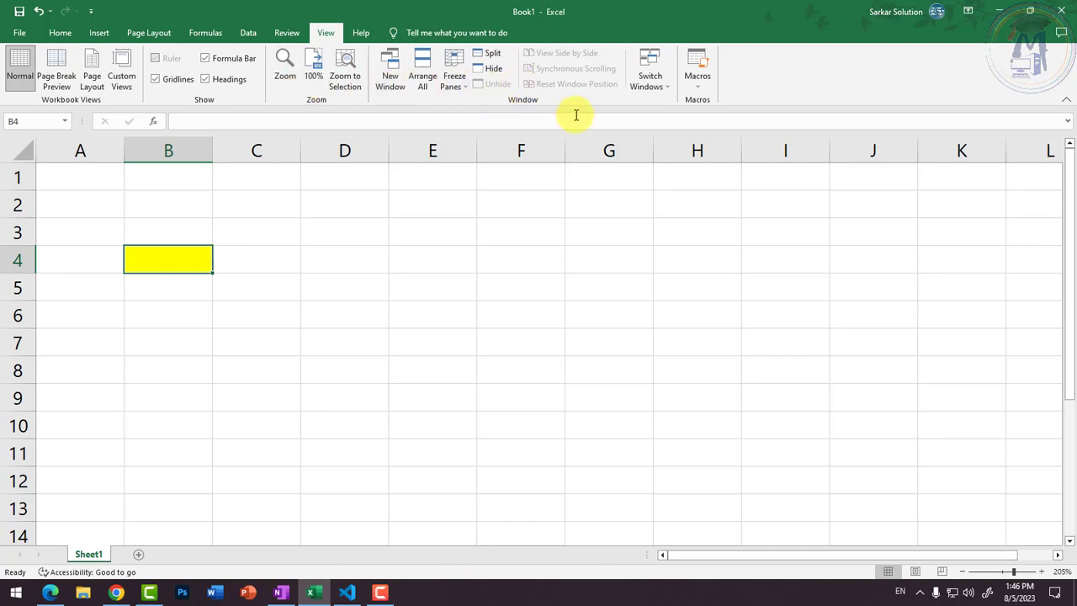
left_click(357, 33)
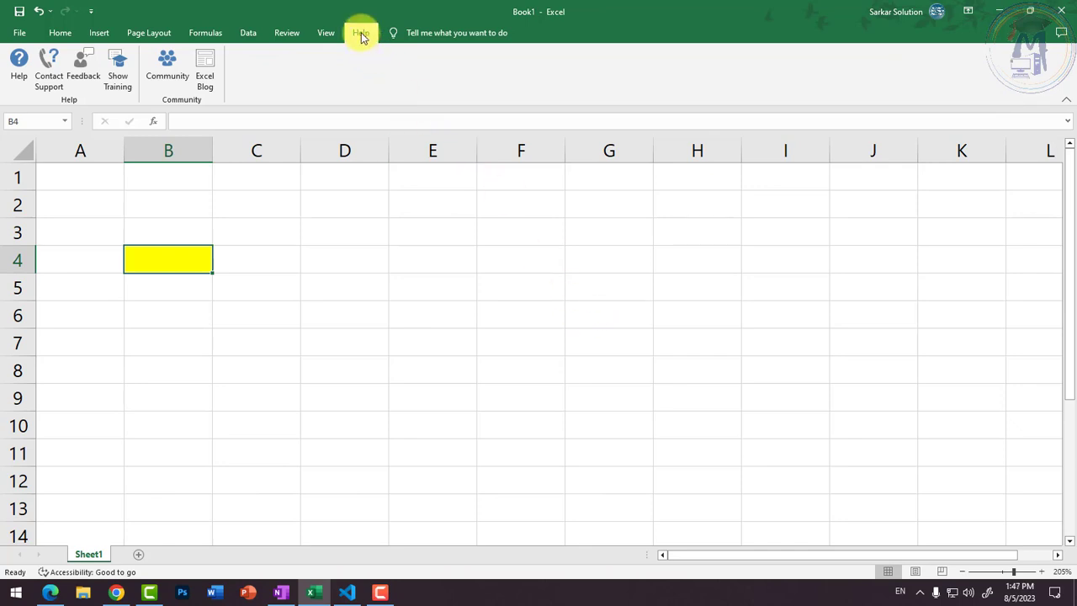
Open the Windows help search from the desktop, minimize the browser, and return to the Excel workbook
key("super+d")
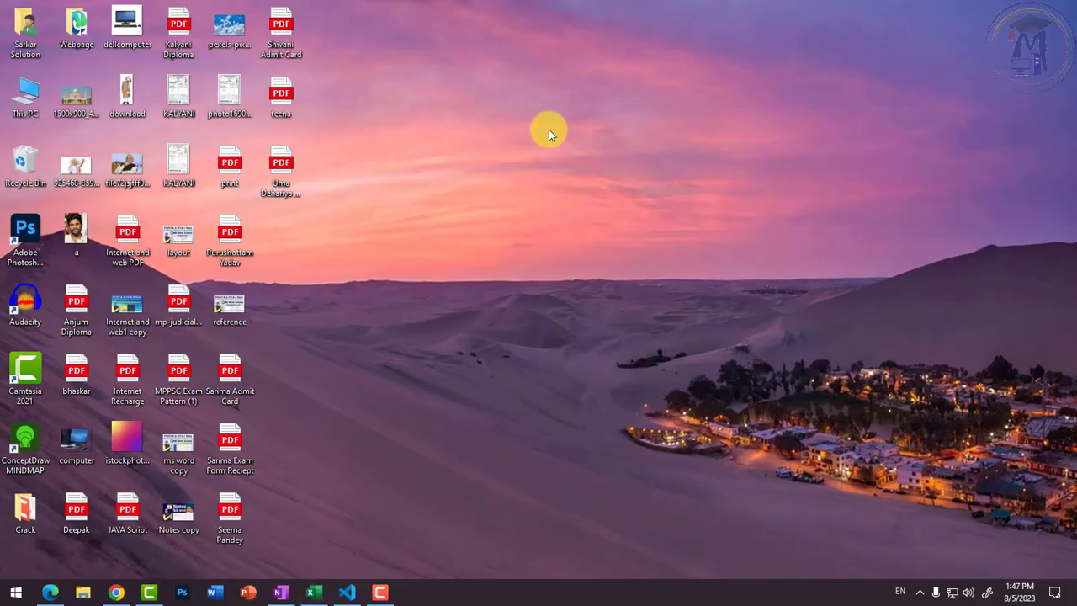
key("F1")
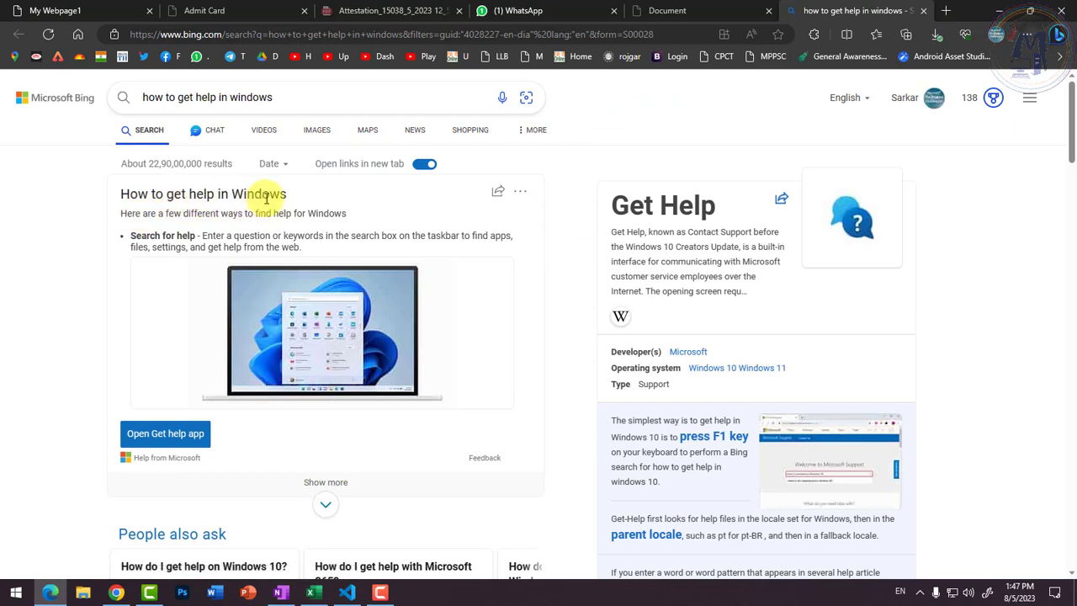
left_click(999, 11)
left_click(313, 592)
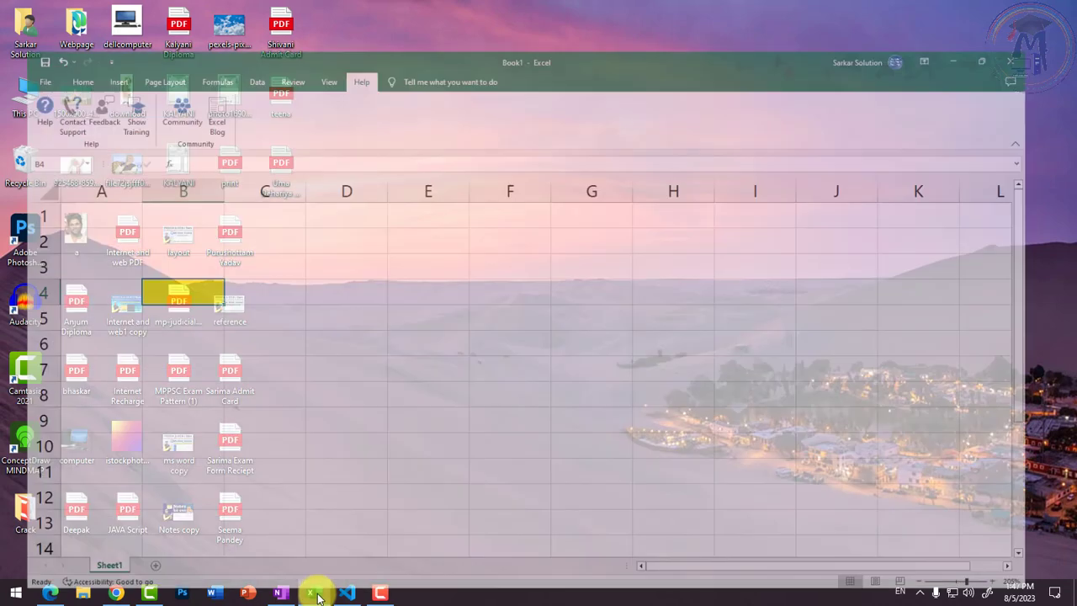
Open Excel's Help, look through its topics and featured articles, and close it
key("F1")
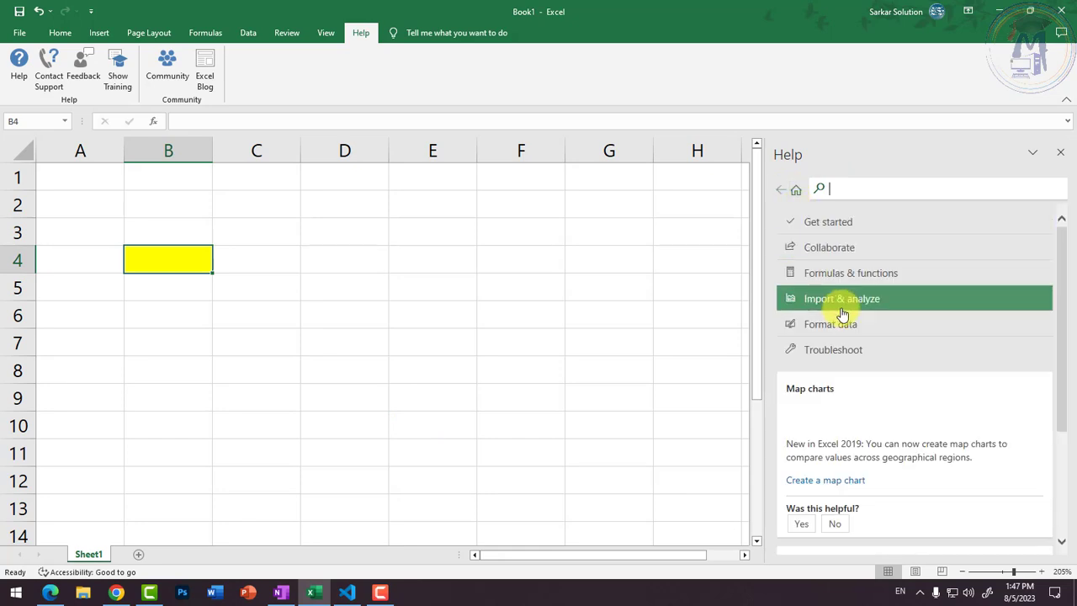
scroll(837, 333, "down", 5)
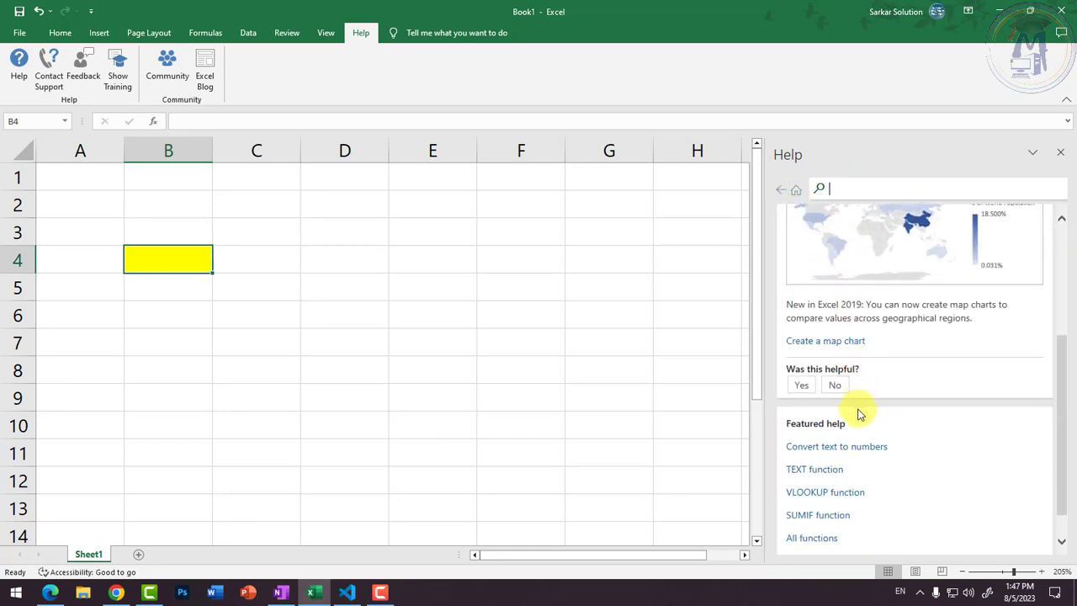
scroll(837, 446, "down", 1)
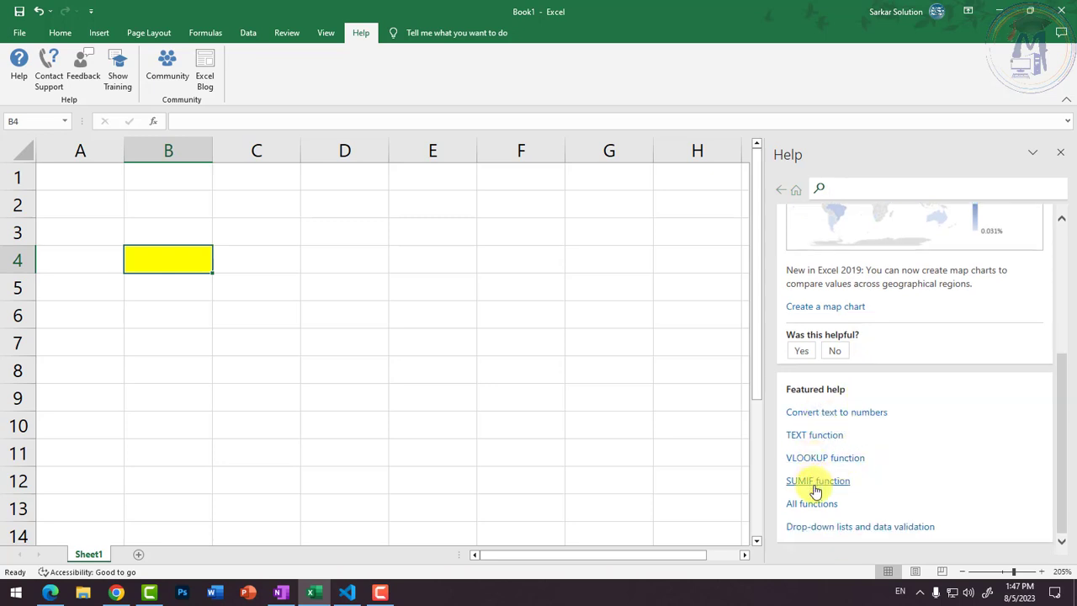
scroll(811, 489, "up", 6)
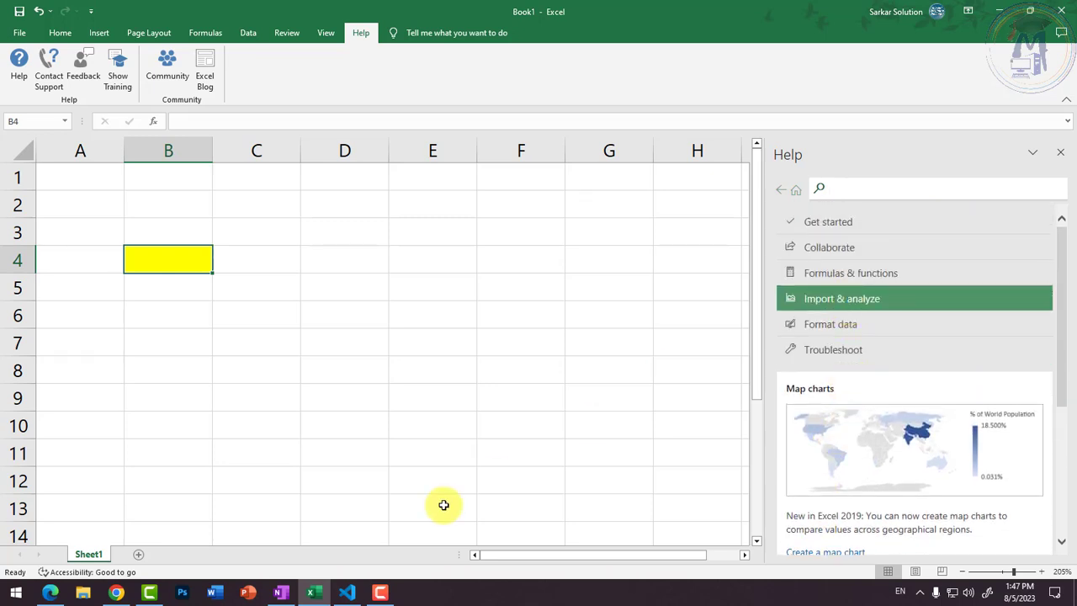
left_click(213, 594)
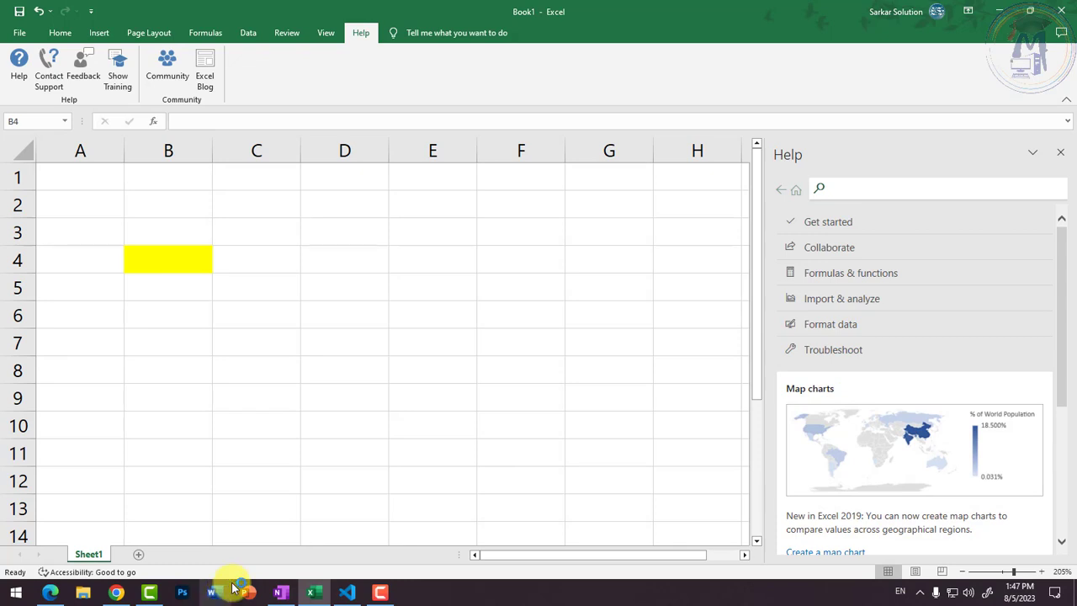
left_click(1061, 152)
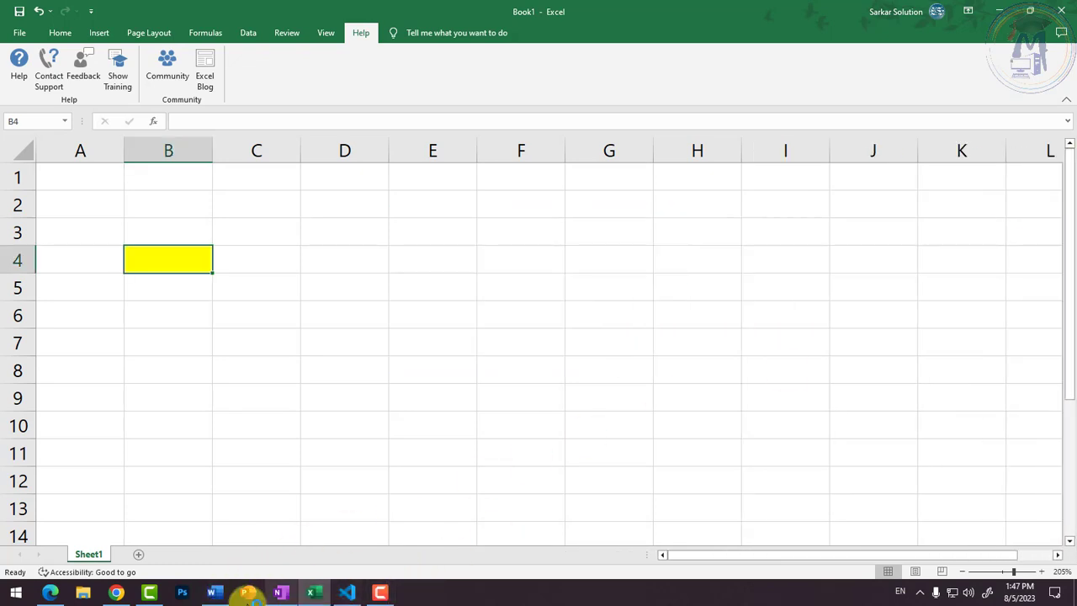
Switch to Word, create a blank document, view Word's Help, and close Word to return to cell B4 in Excel
left_click(213, 593)
left_click(202, 152)
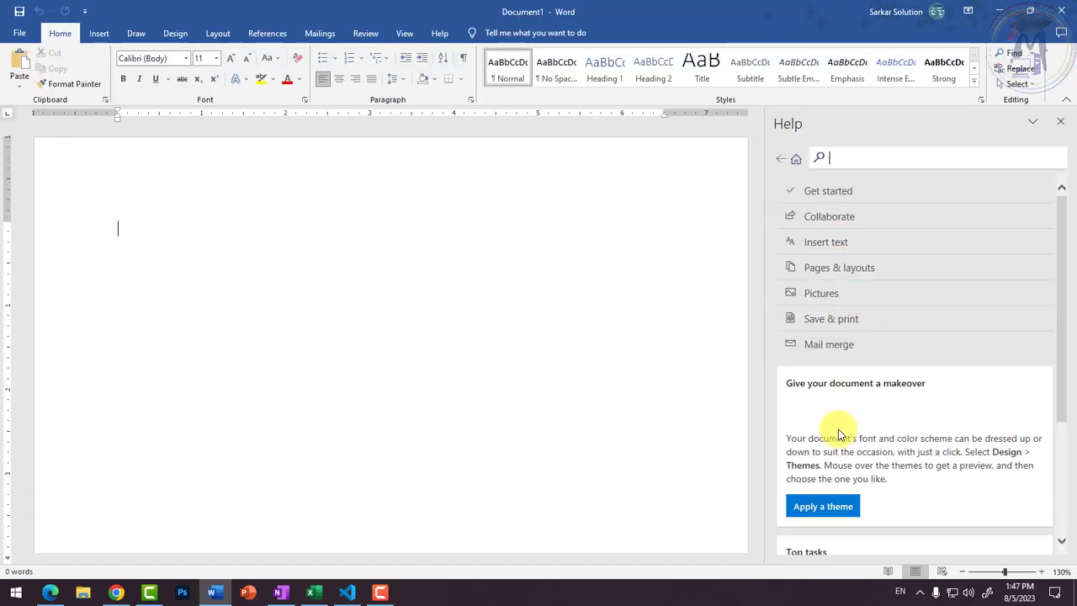
left_click(1060, 17)
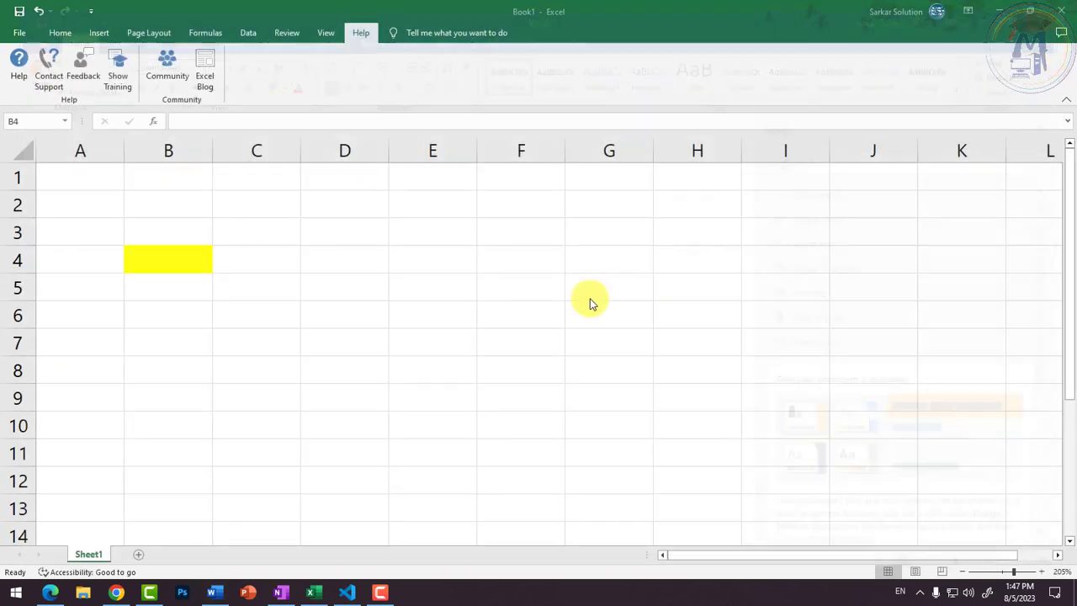
left_click(187, 265)
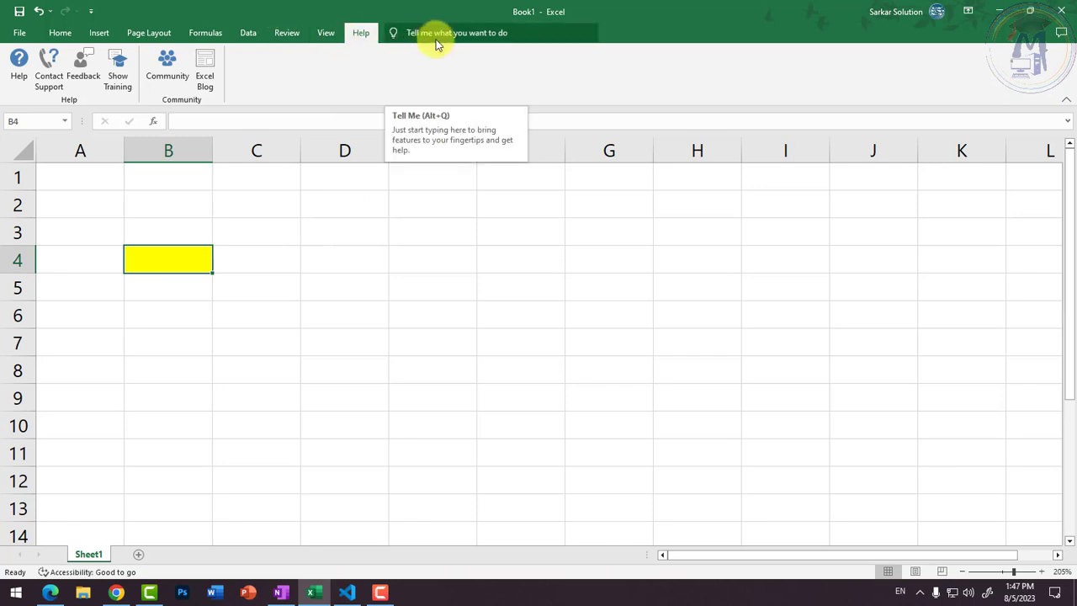
Find "print" through Tell Me, open Preview and Print, and return to the worksheet
left_click(466, 33)
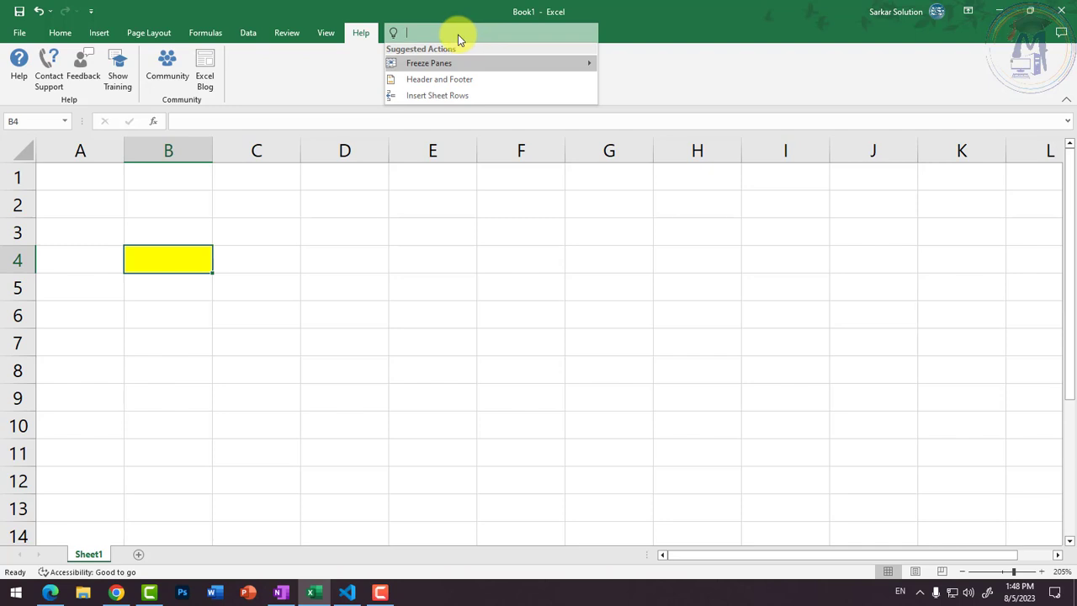
type("print")
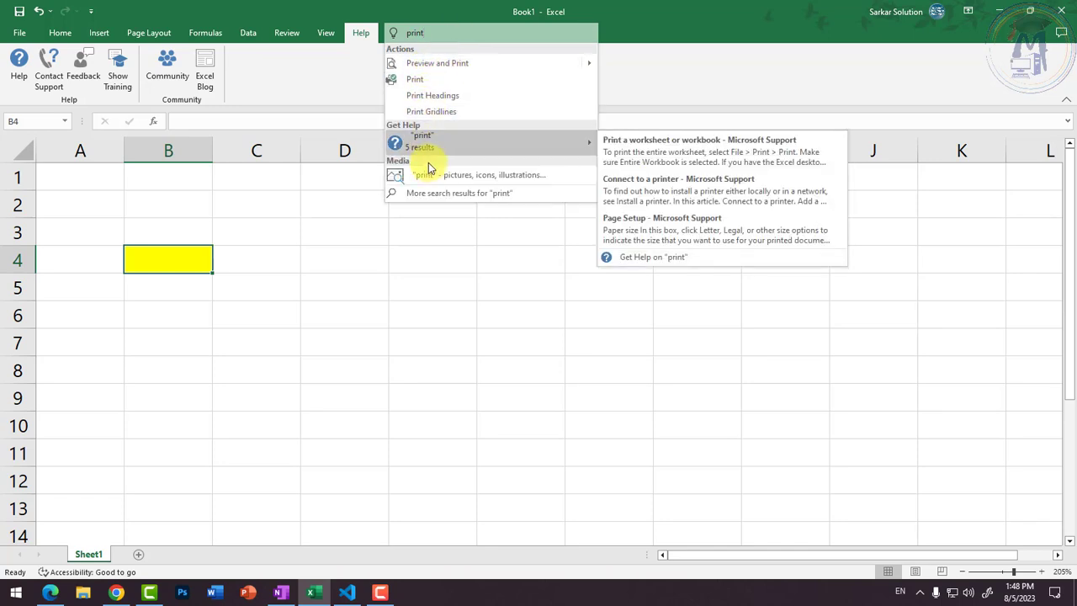
left_click(449, 64)
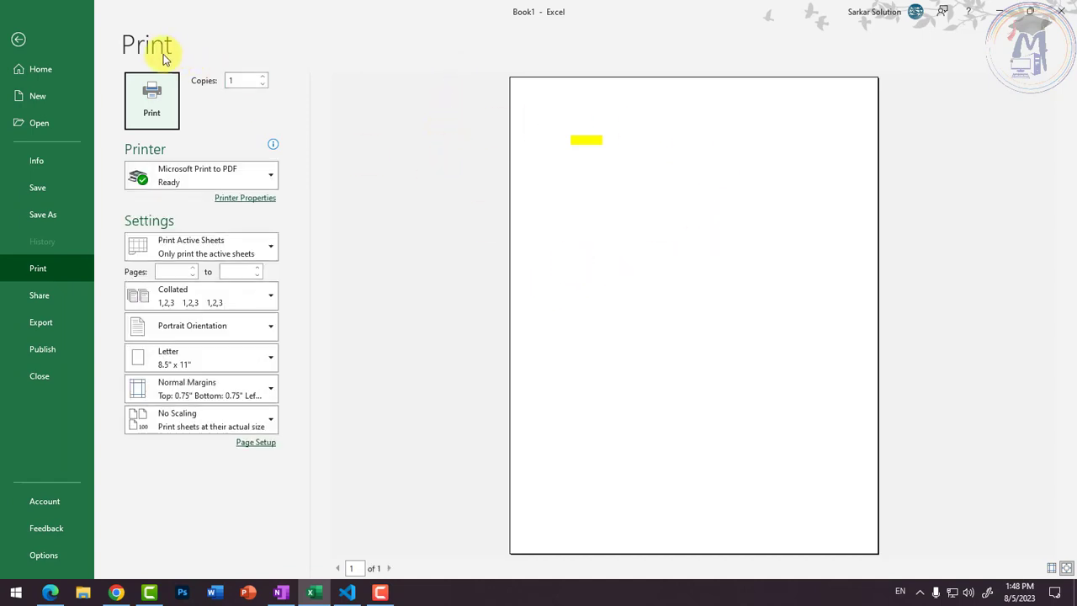
left_click(19, 39)
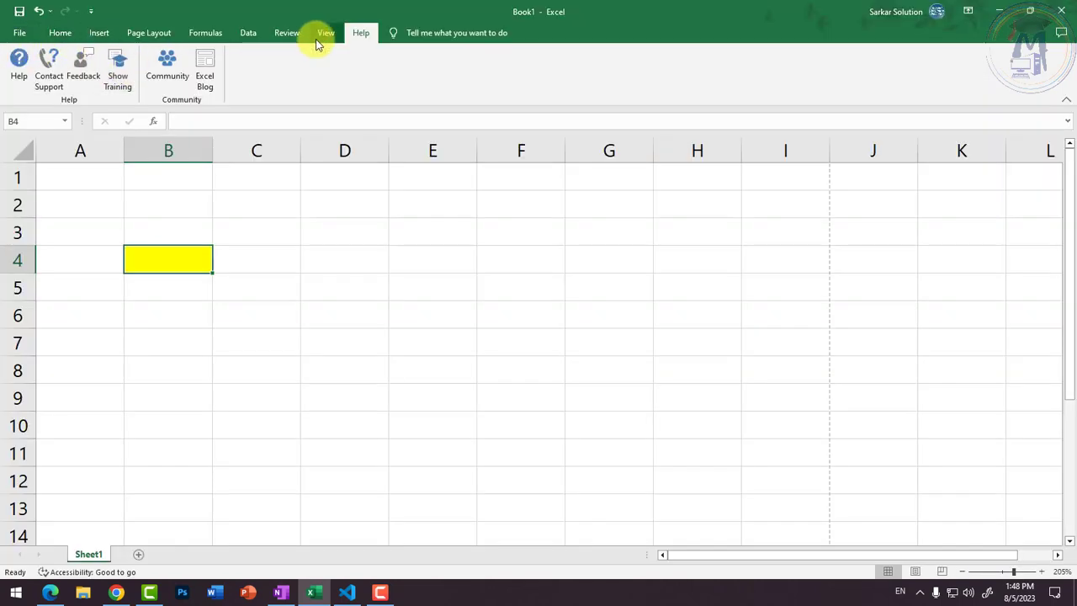
Look up "page se" through Tell Me, open the Page Setup dialog, and close it without changes
left_click(429, 33)
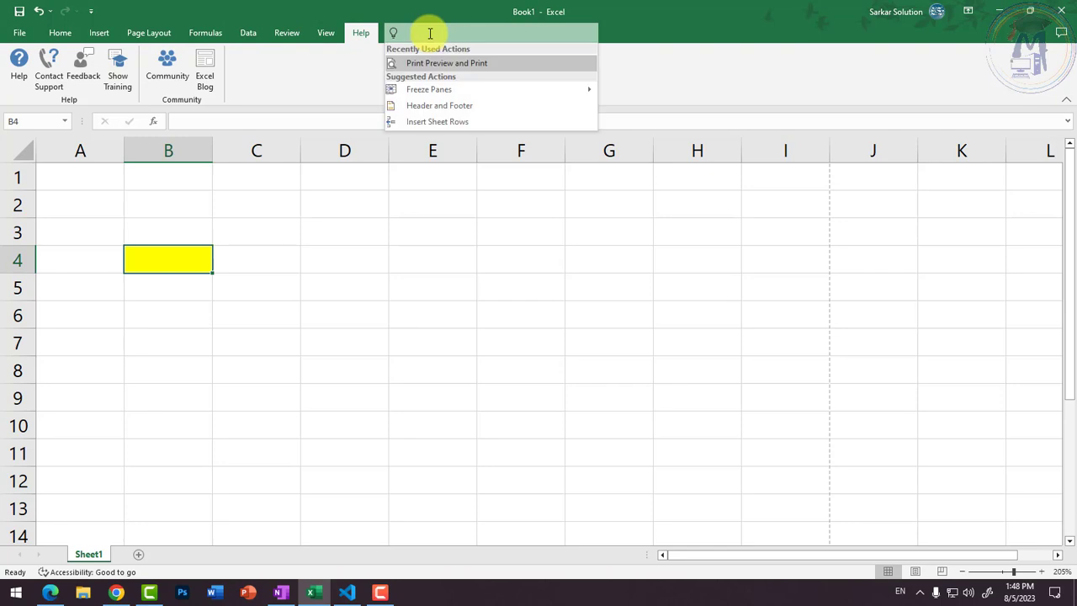
type("page se")
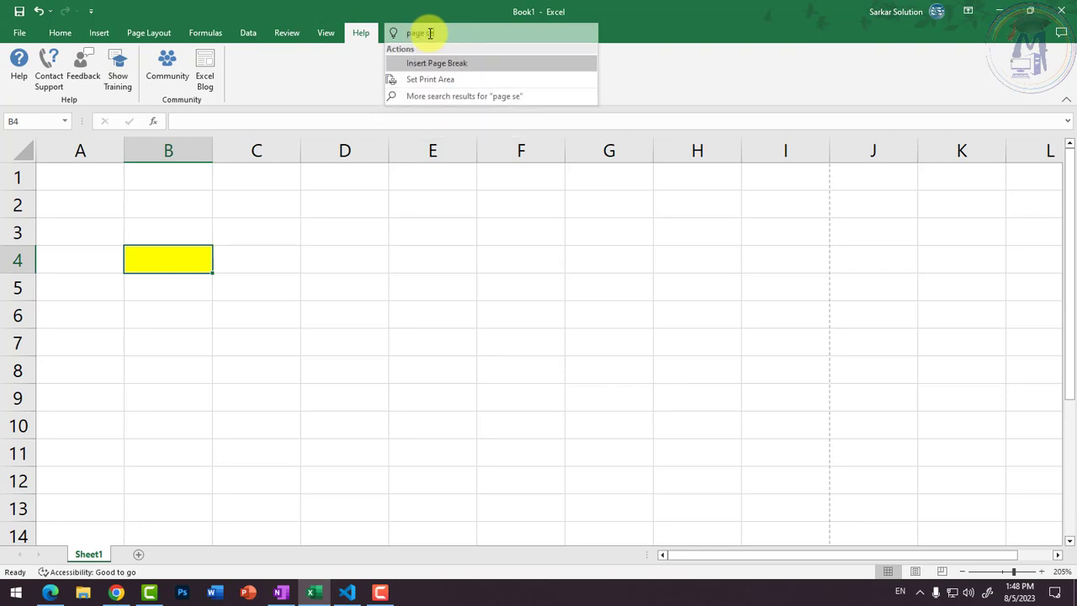
left_click(441, 62)
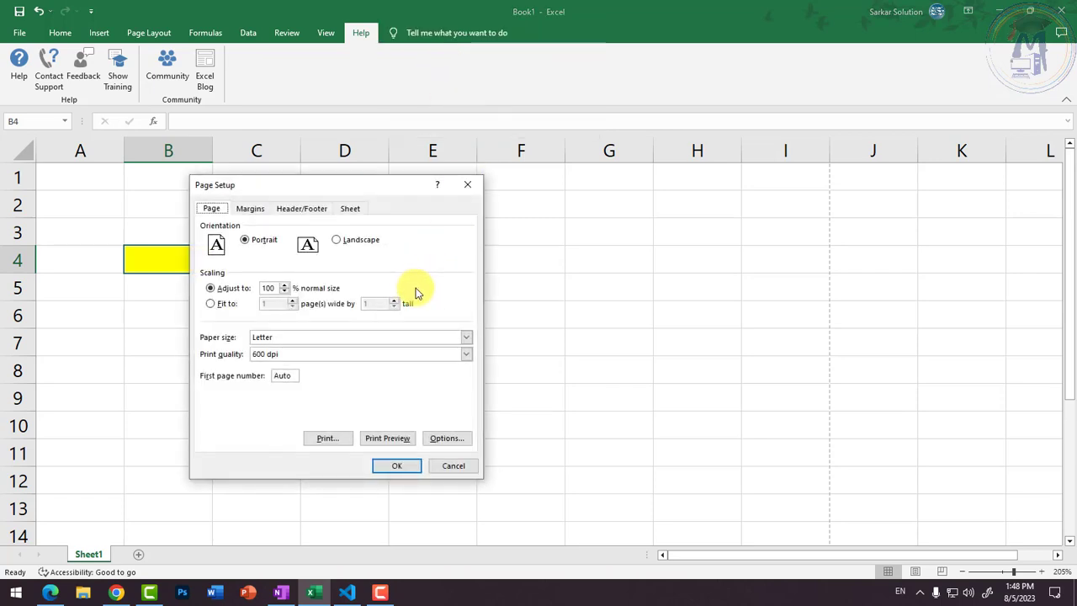
left_click(467, 184)
View the recently used Tell Me actions, open Page Setup from the Page Layout commands, and close the dialog
left_click(430, 33)
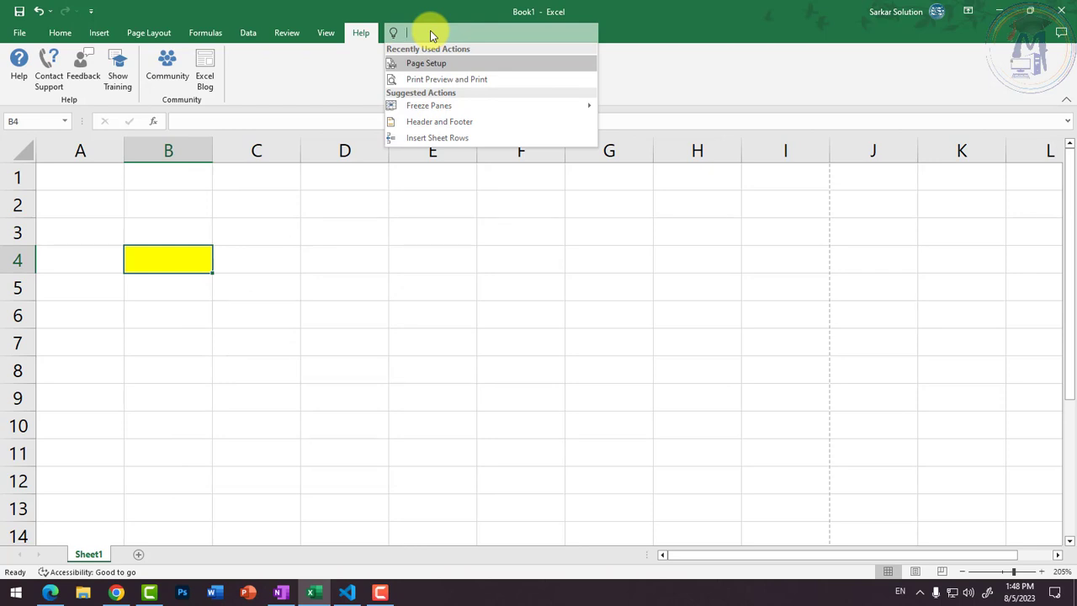
left_click(152, 33)
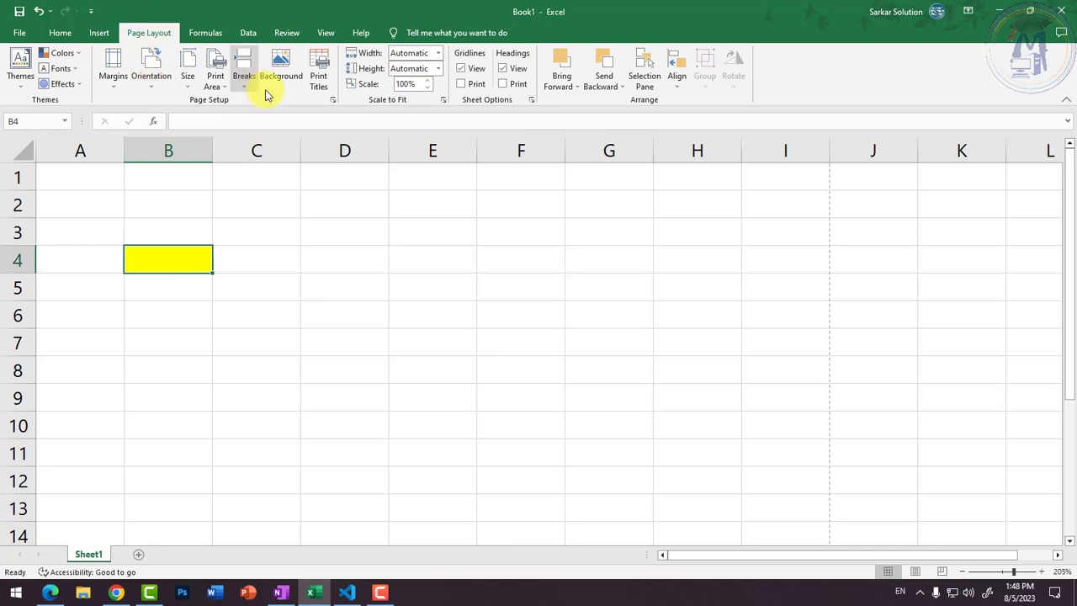
left_click(332, 99)
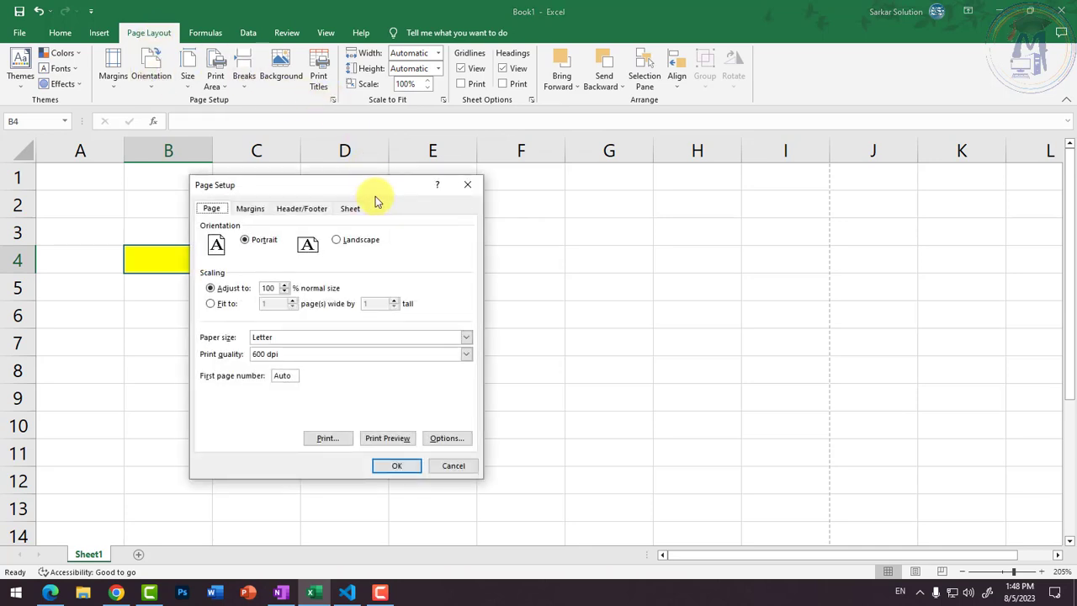
left_click(469, 186)
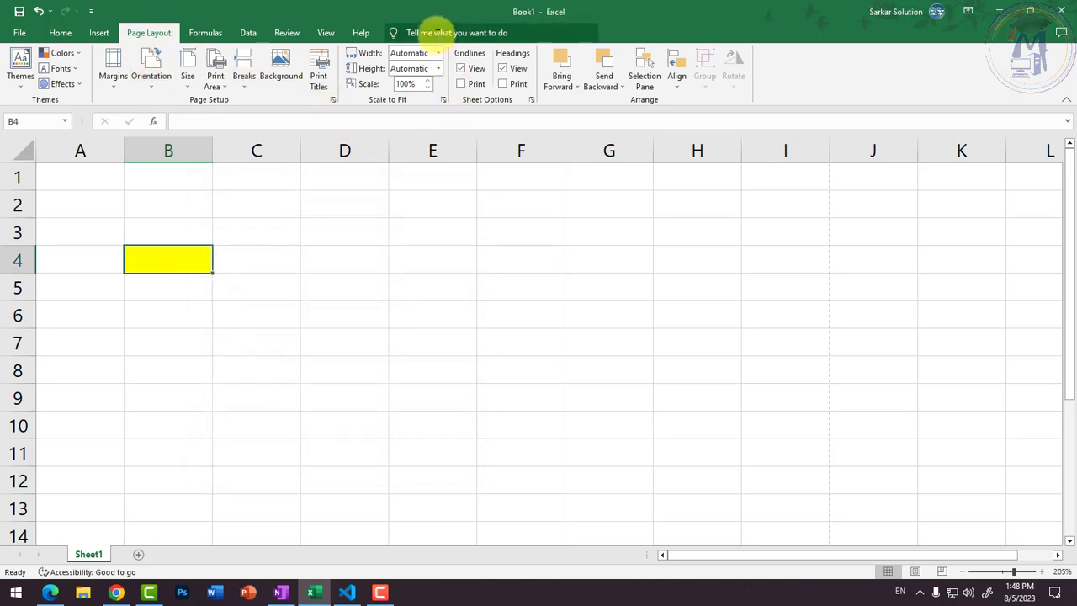
Review the ribbon commands of Home, Insert, Page Layout, Formulas and Data, and return to Home
left_click(57, 33)
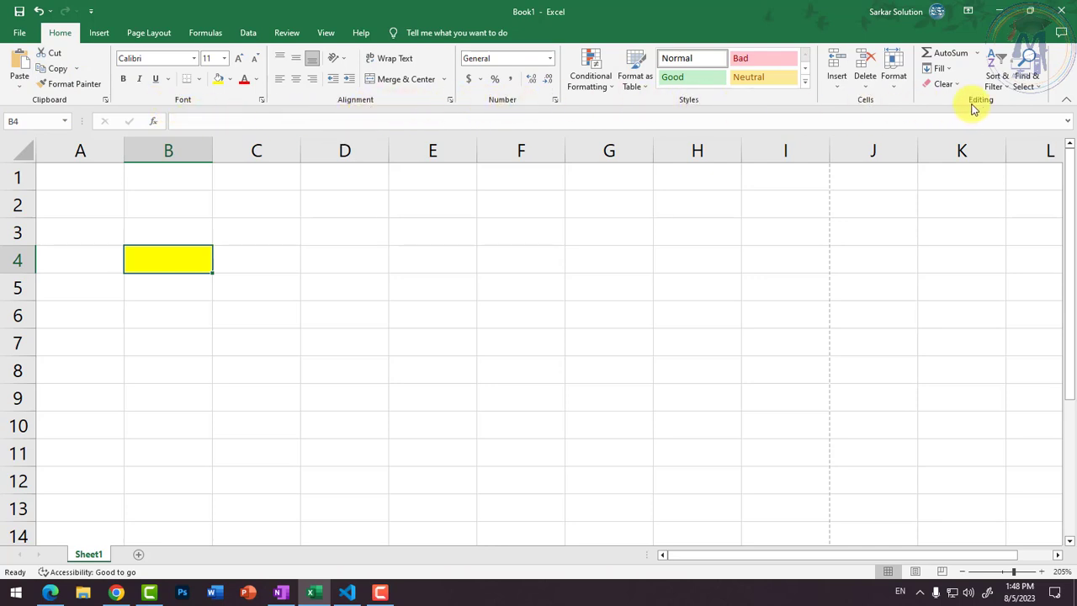
left_click(99, 33)
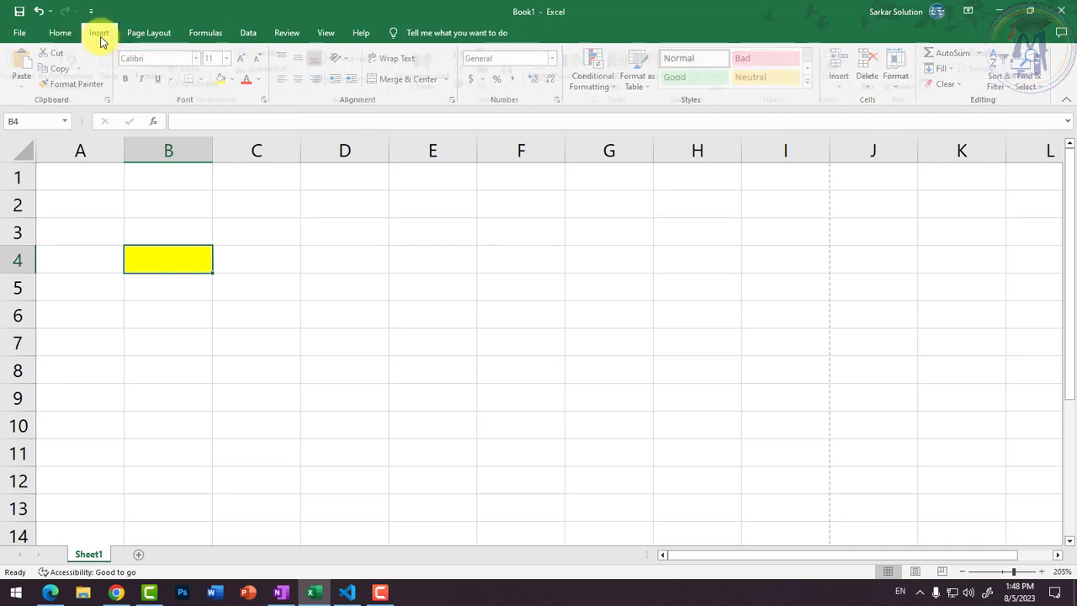
left_click(148, 34)
left_click(205, 33)
scroll(206, 34, "down", 1)
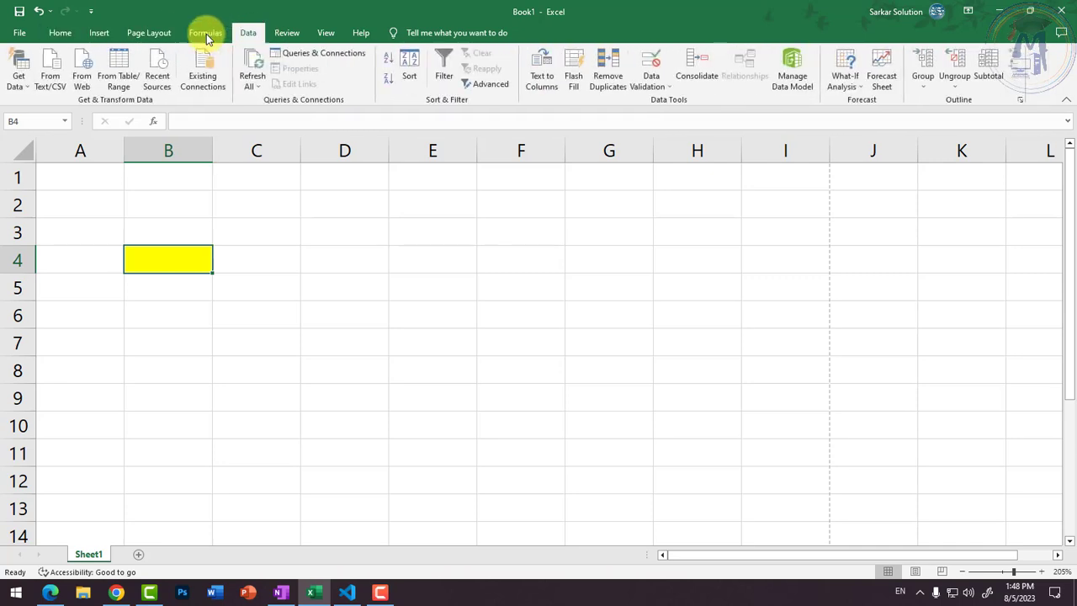
left_click(69, 33)
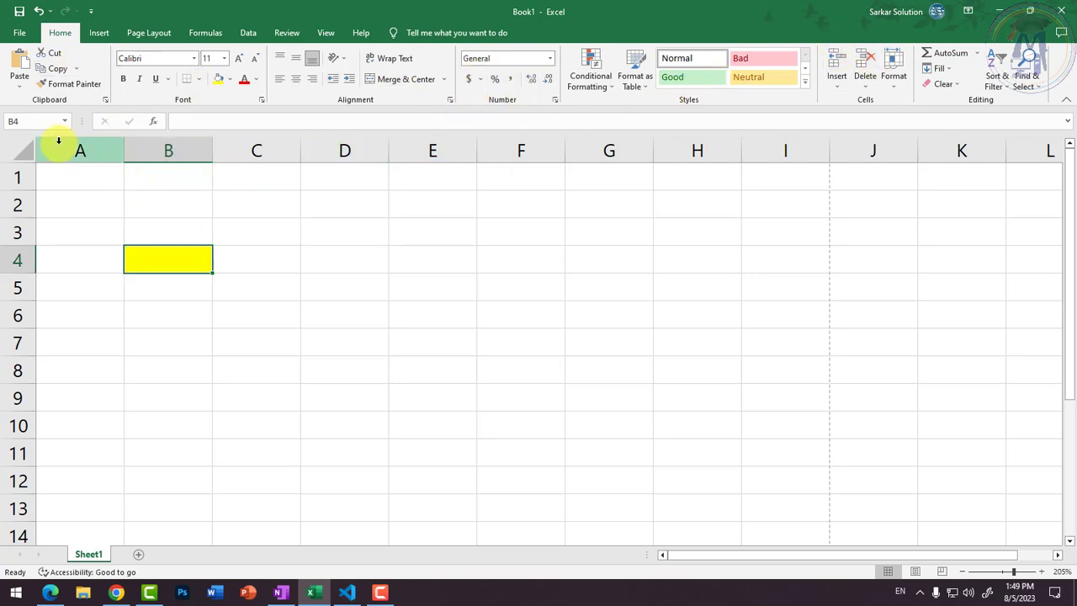
Activate the formula bar for cell B4, leave editing by selecting C3, and hide and redisplay the formula bar
left_click(353, 121)
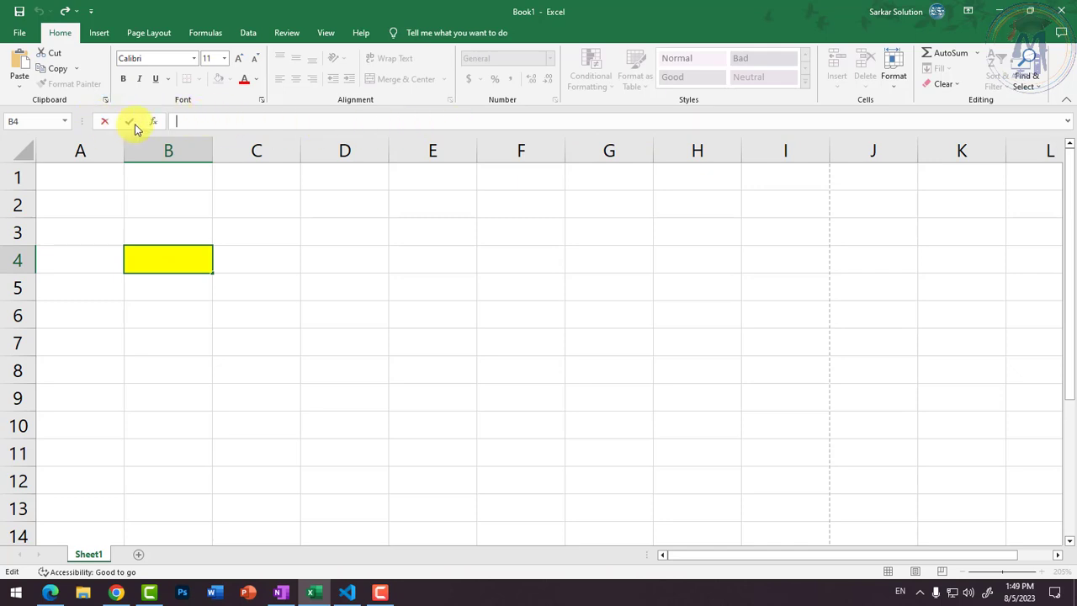
left_click(198, 36)
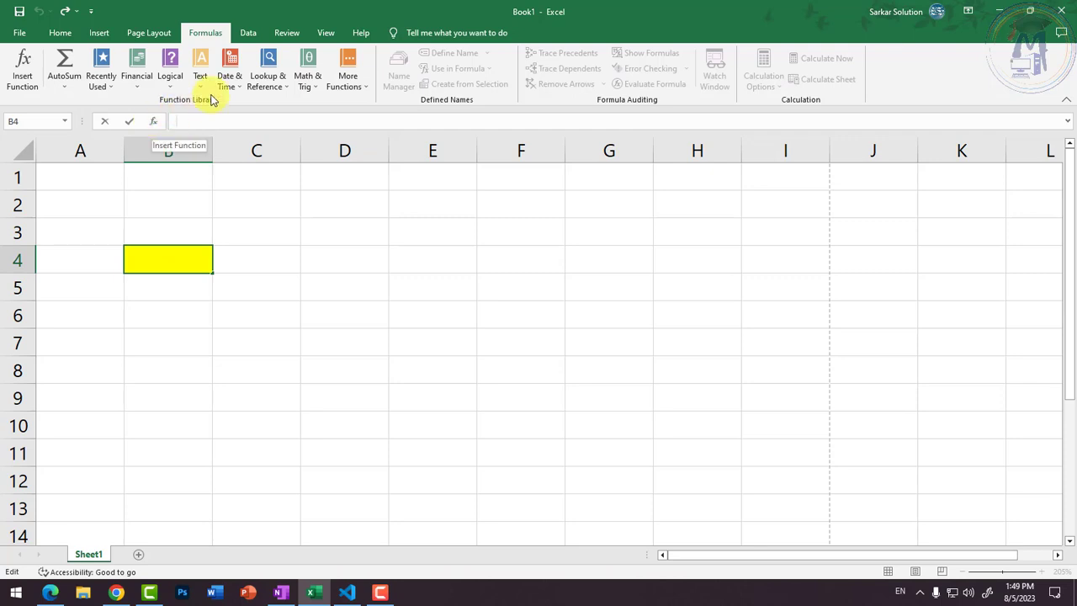
left_click(328, 38)
left_click(244, 226)
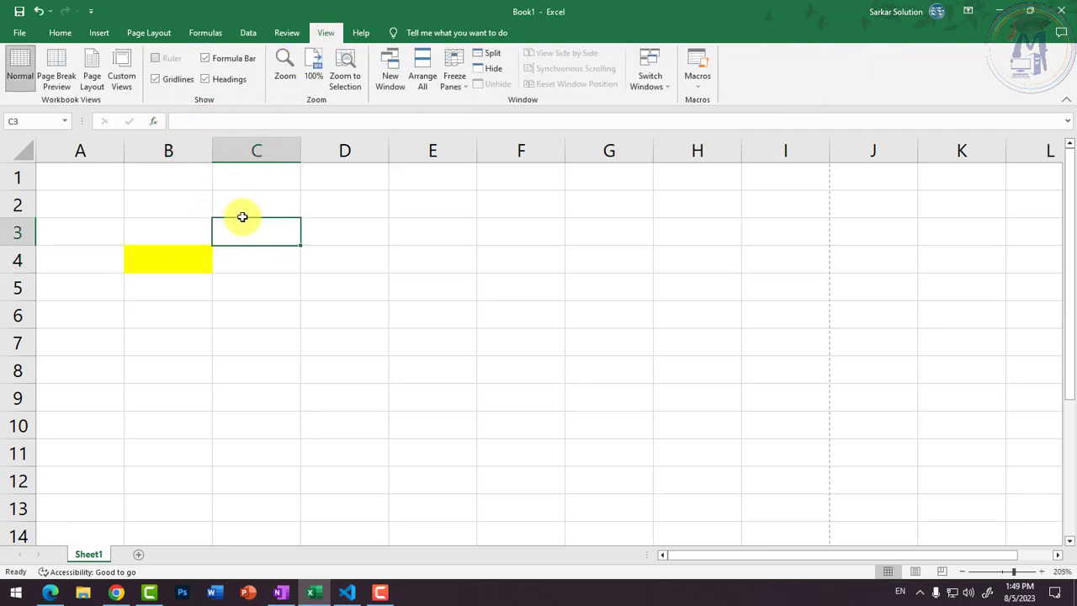
left_click(215, 60)
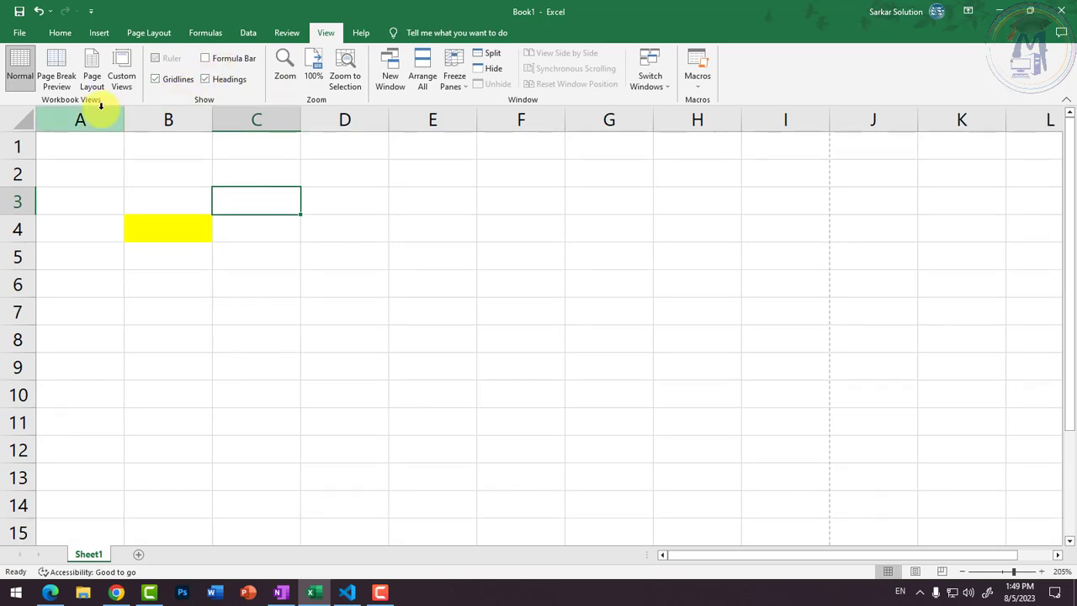
left_click(224, 60)
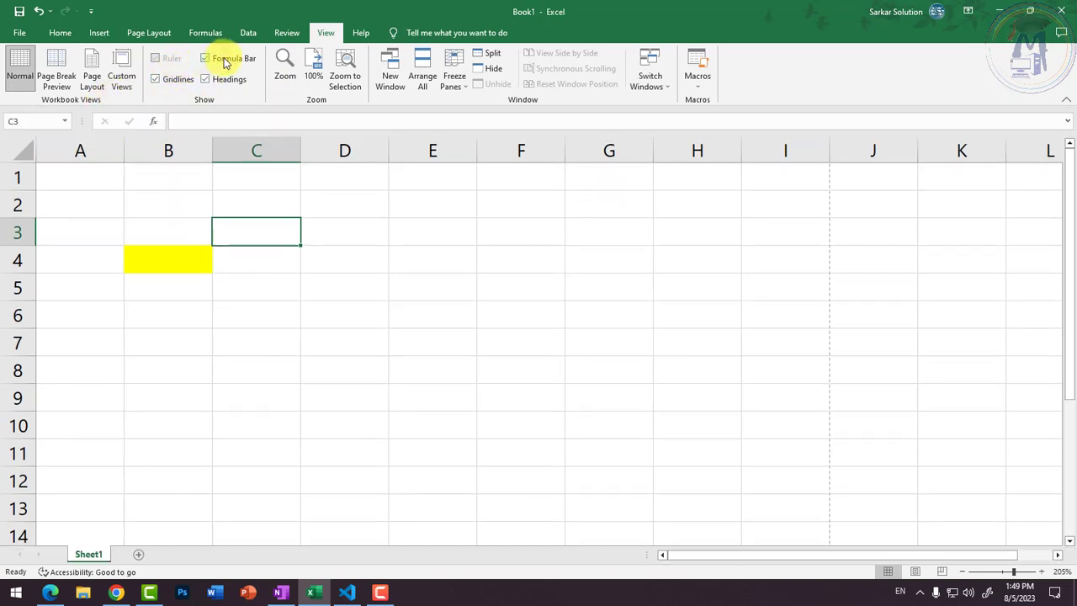
Hide the worksheet gridlines, select a few cells on the blank sheet, and display the gridlines again
left_click(394, 251)
left_click(353, 201)
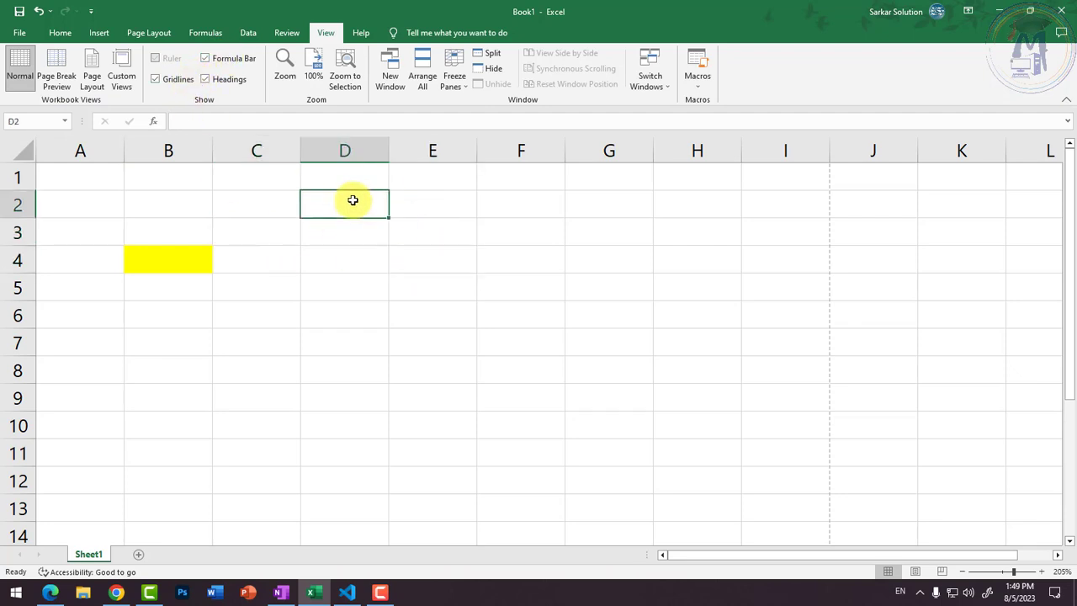
left_click(351, 177)
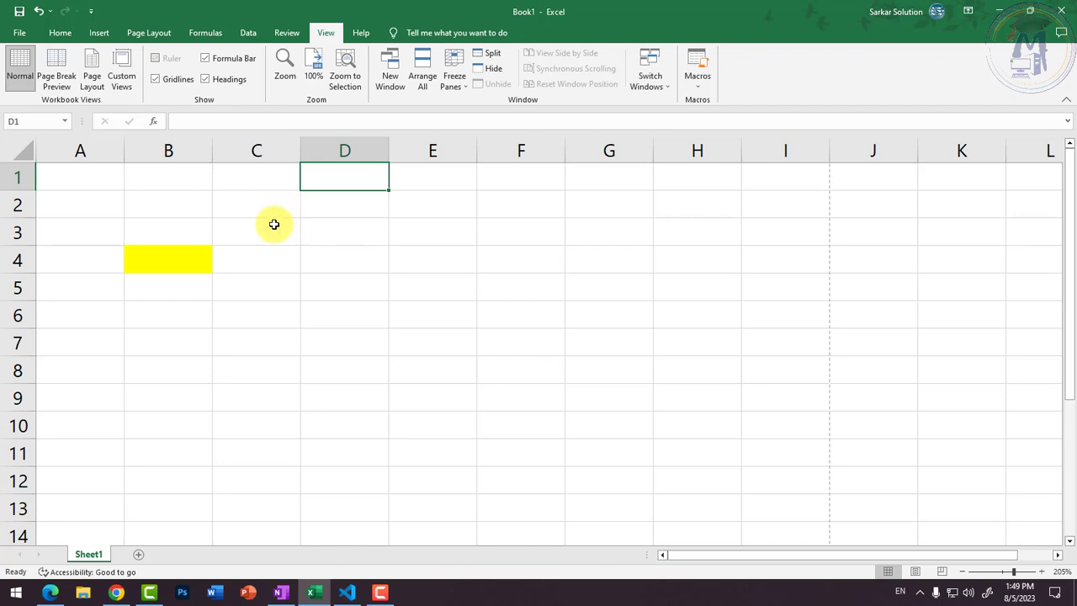
left_click(176, 81)
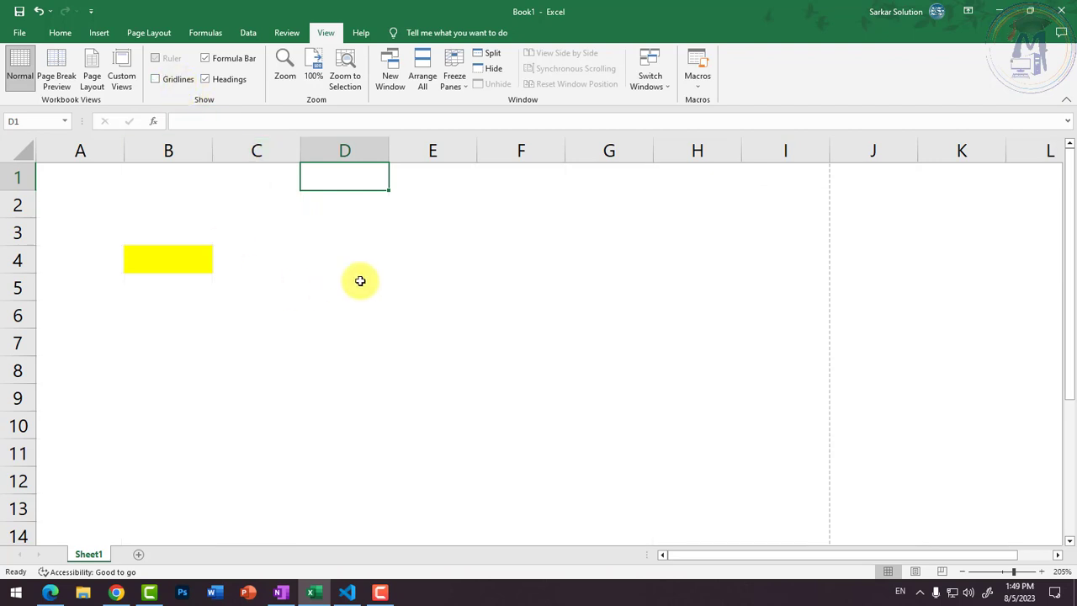
left_click(480, 289)
scroll(480, 315, "down", 5)
scroll(483, 324, "up", 5)
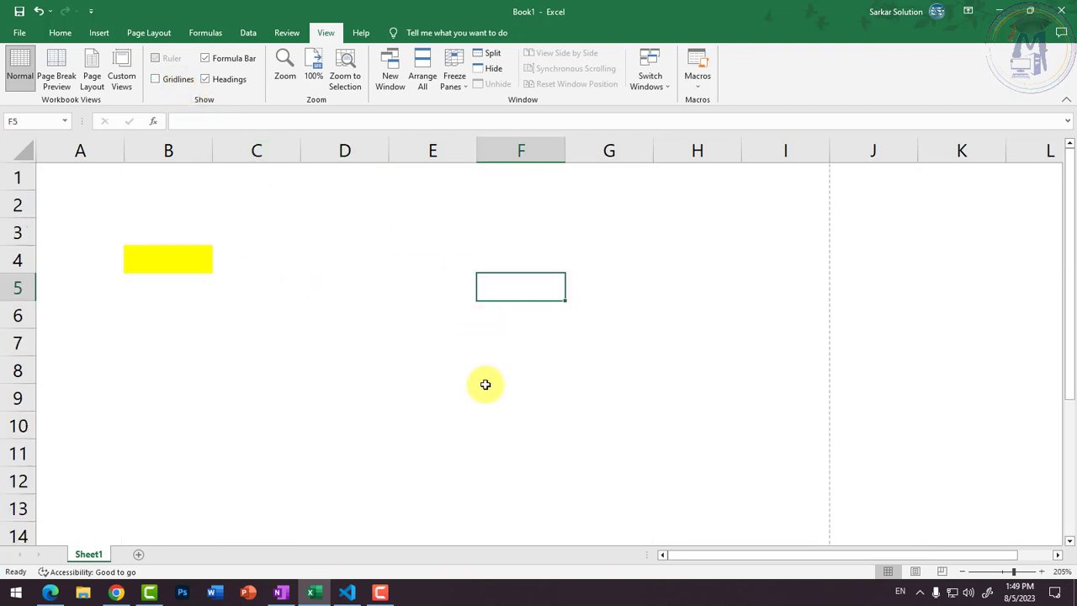
left_click(381, 363)
left_click(271, 268)
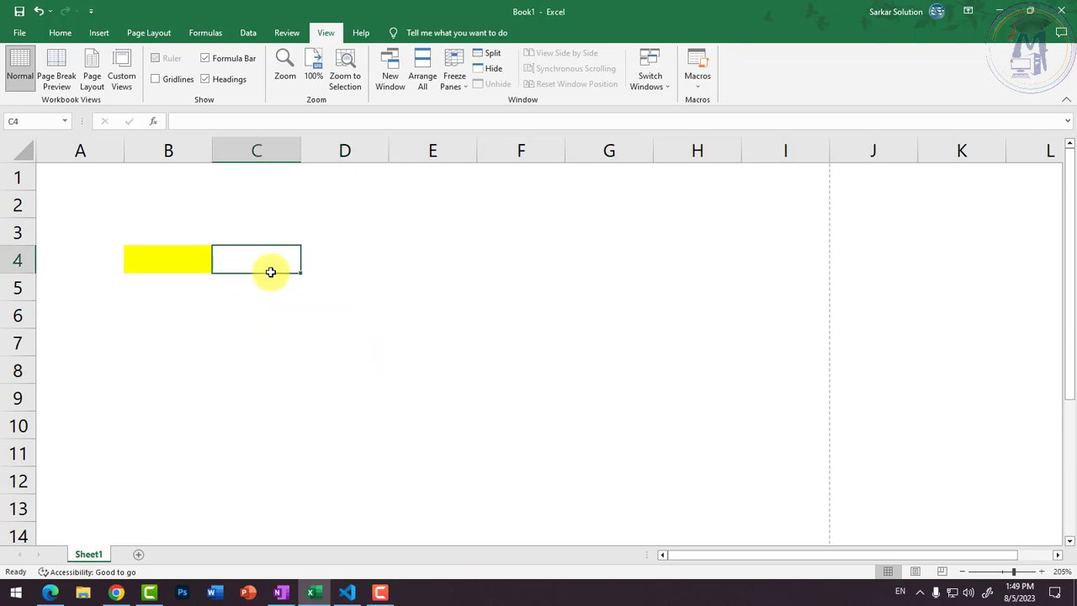
left_click(172, 80)
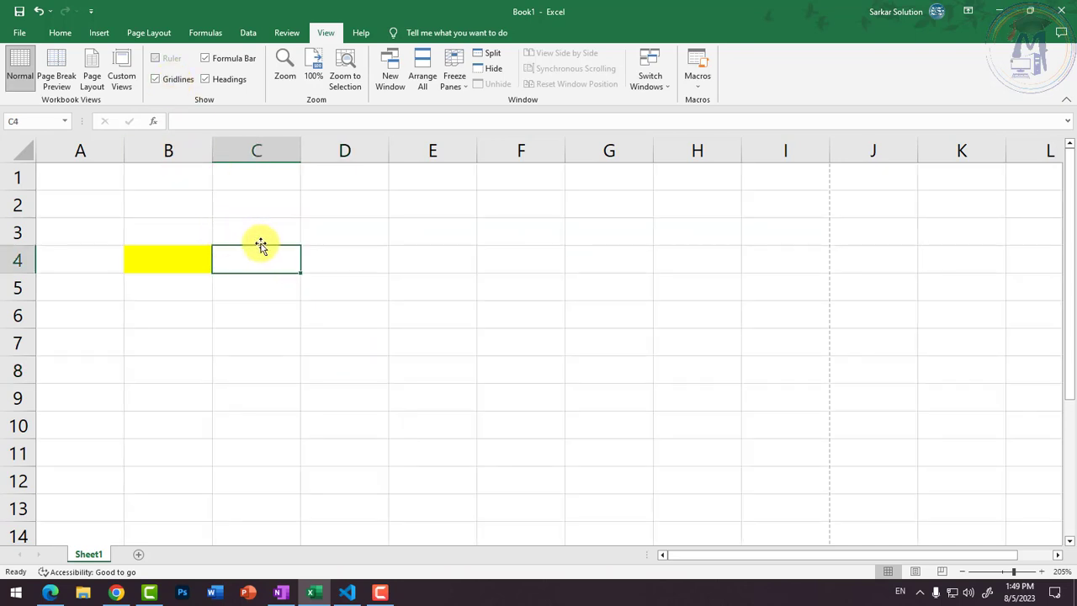
Select cells C2, C1 and B1, and repeatedly select columns A to D one at a time, ending on column A
left_click(253, 193)
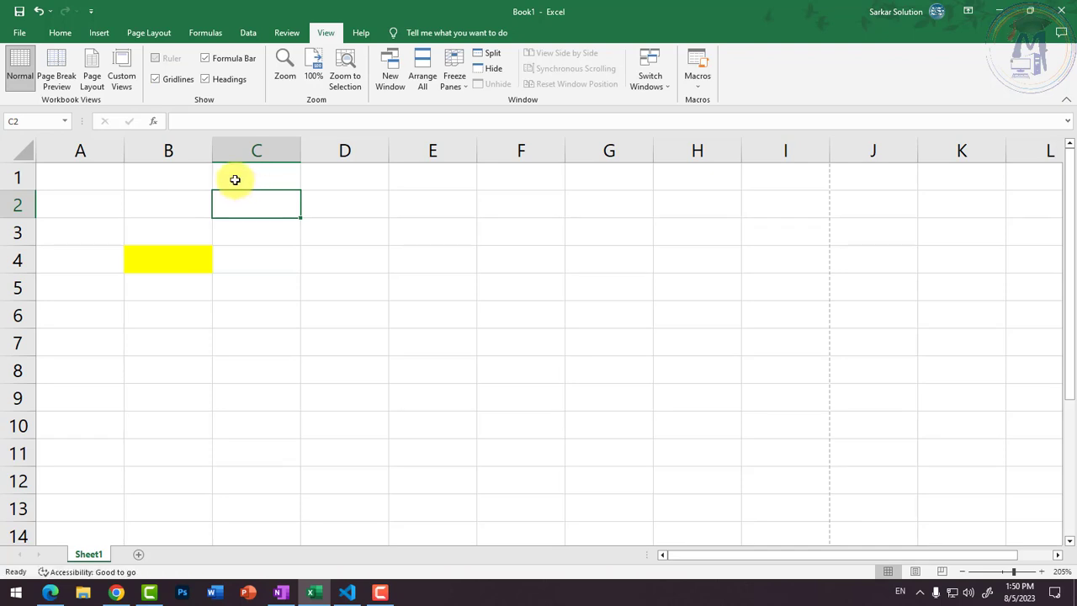
left_click(233, 176)
left_click(186, 182)
left_click(188, 148)
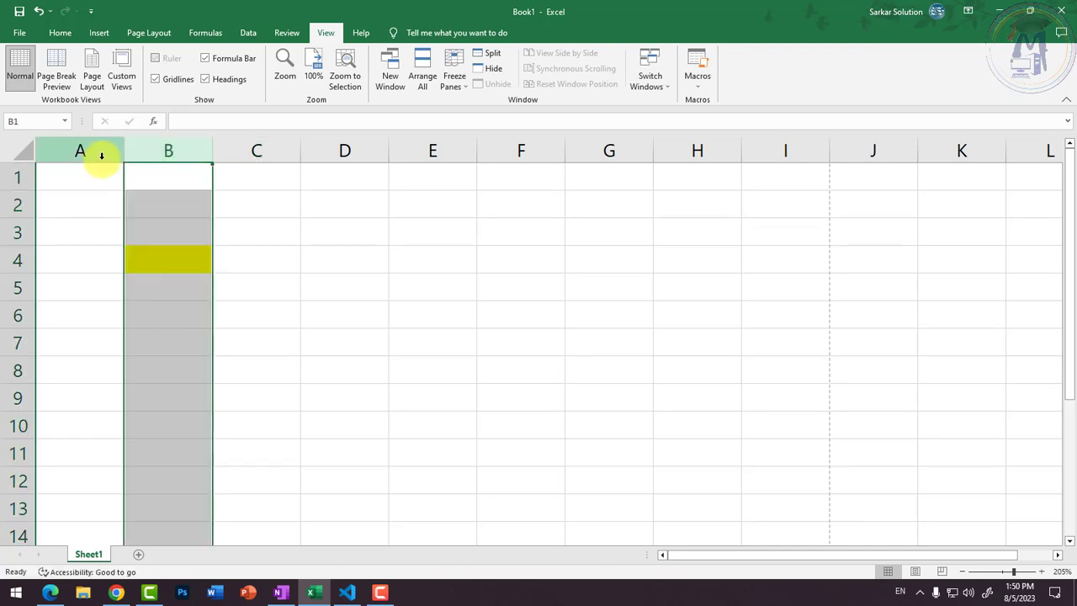
left_click(89, 152)
left_click(147, 154)
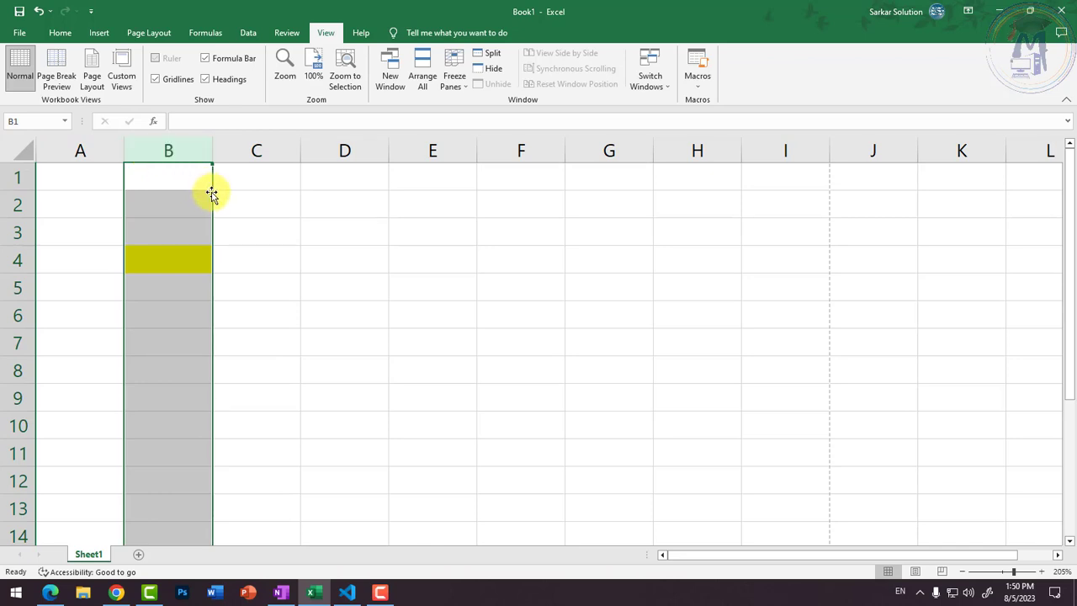
left_click(79, 152)
left_click(154, 150)
left_click(286, 154)
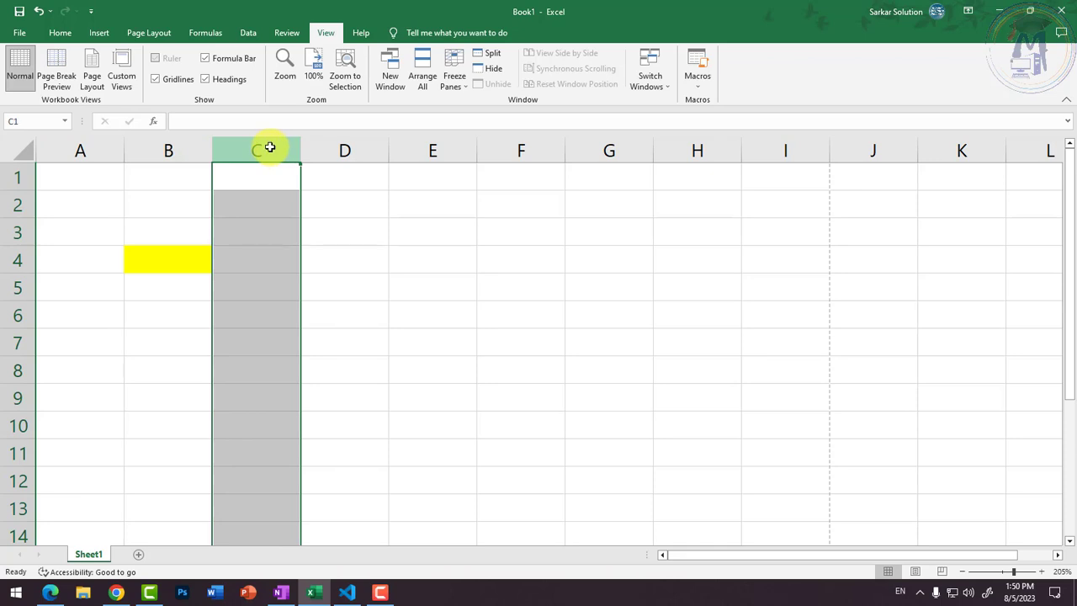
left_click(139, 152)
left_click(59, 153)
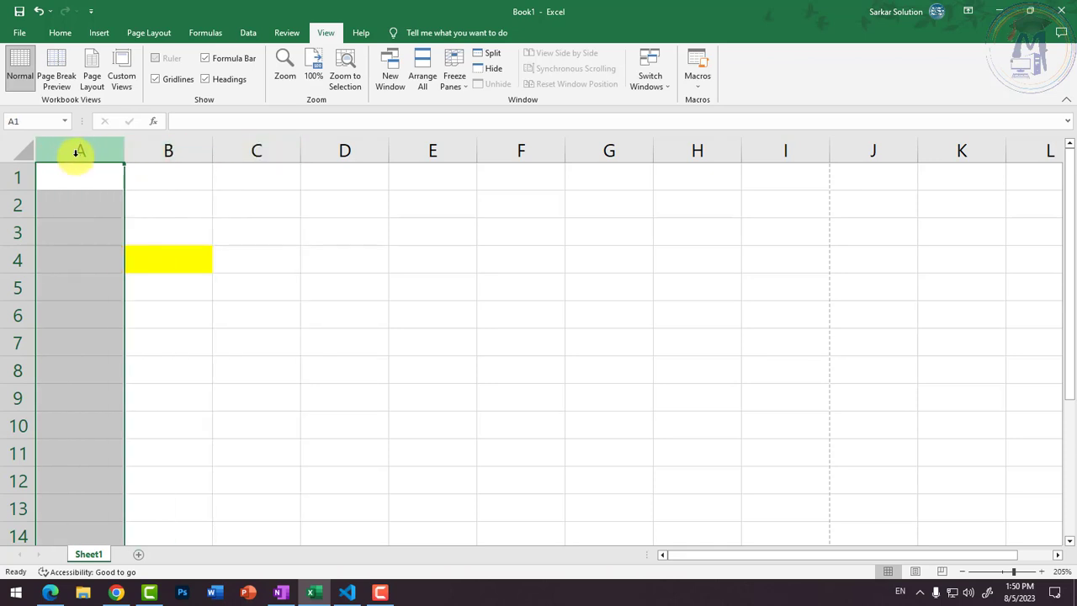
left_click(166, 152)
left_click(264, 154)
left_click(306, 151)
left_click(294, 150)
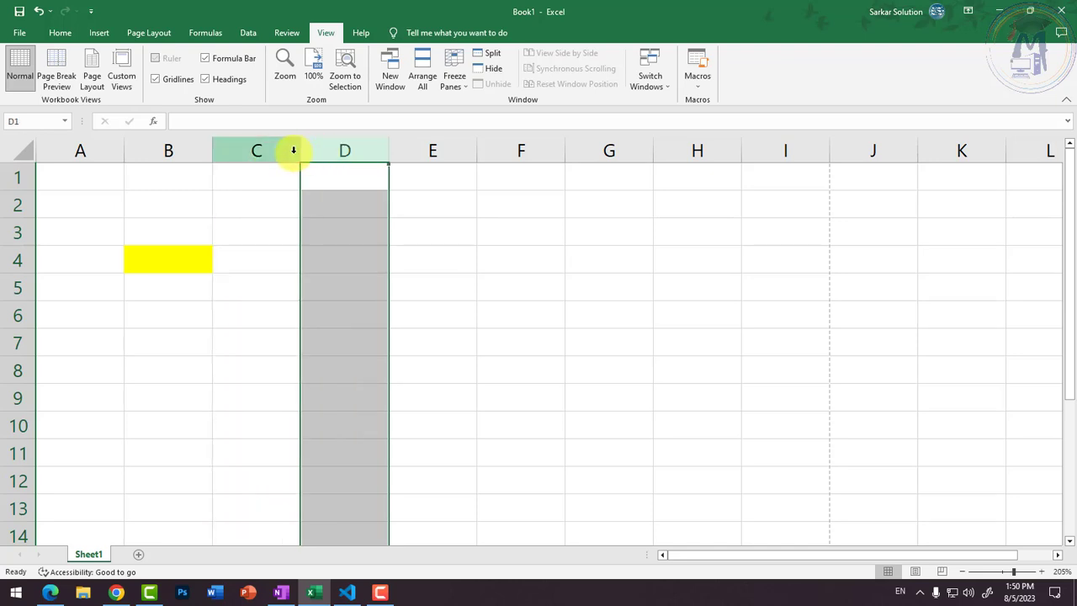
left_click(84, 150)
left_click(173, 152)
left_click(237, 153)
left_click(116, 150)
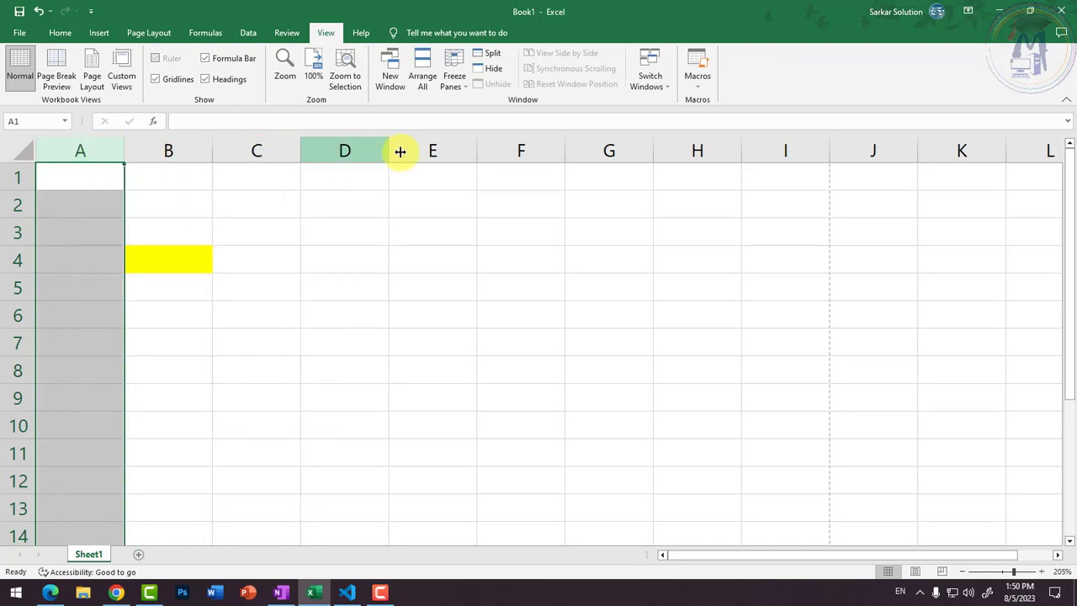
Go to the columns around Z and AA and select the whole of column Z
left_click_drag(744, 564, 789, 560)
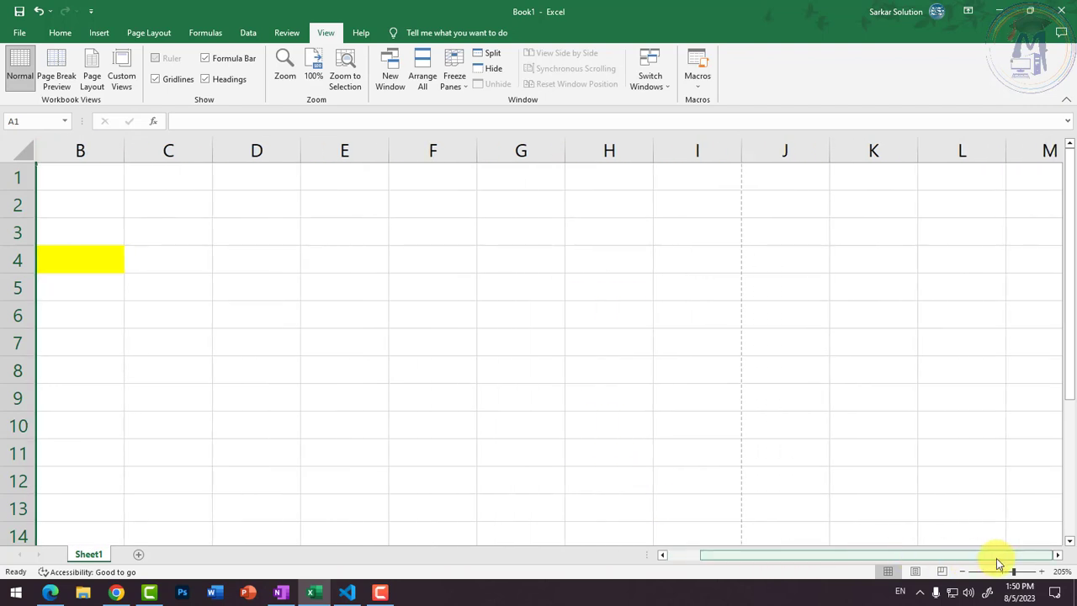
left_click(1058, 557)
left_click_drag(1059, 557, 1058, 557)
left_click(252, 151)
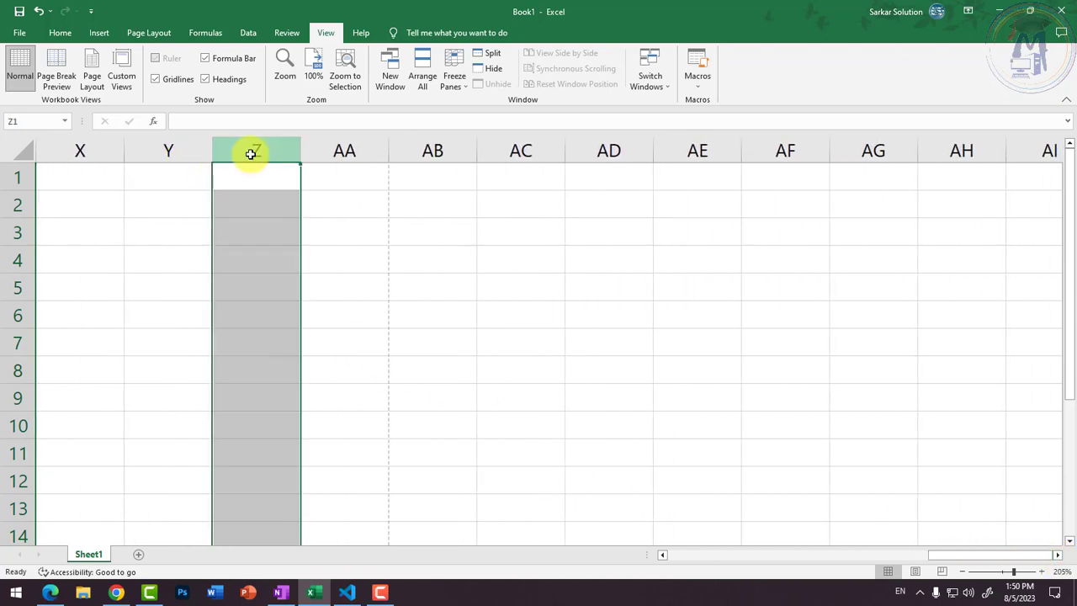
Select columns AA, AB and AC one at a time
left_click(344, 152)
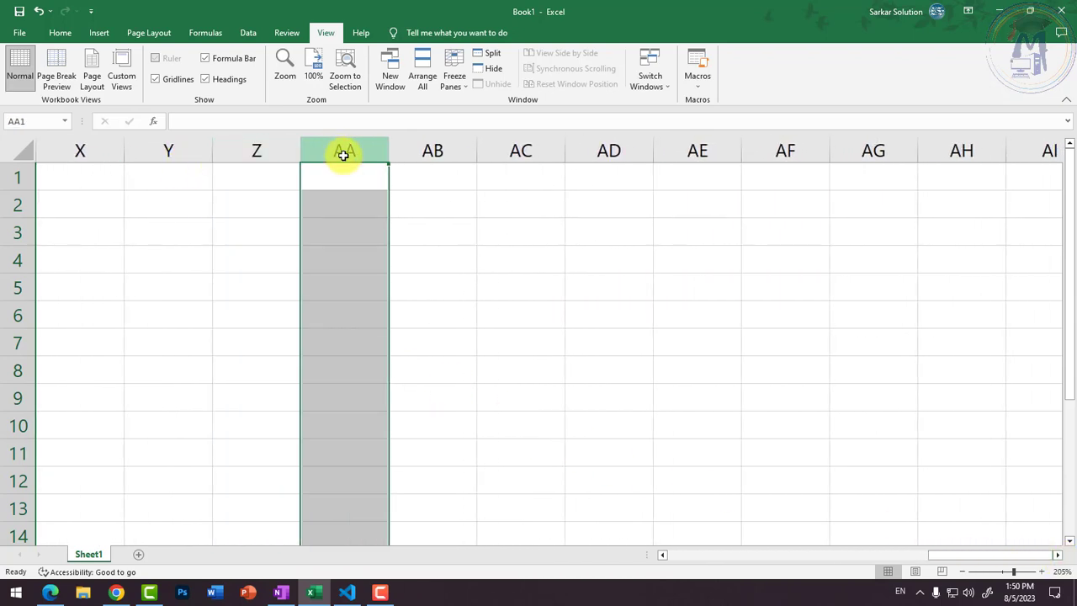
left_click(415, 158)
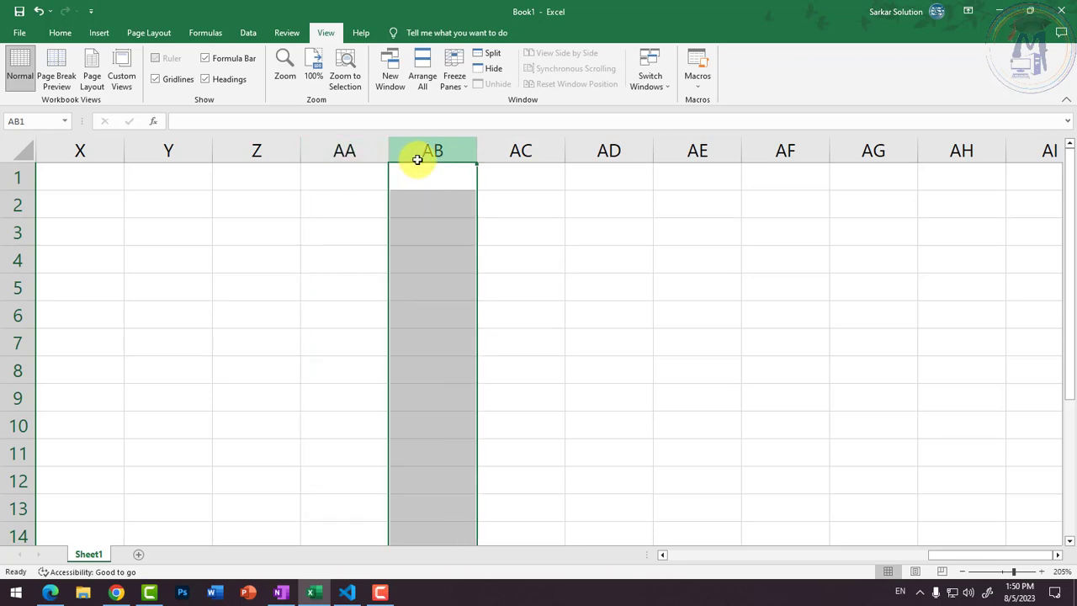
left_click(513, 155)
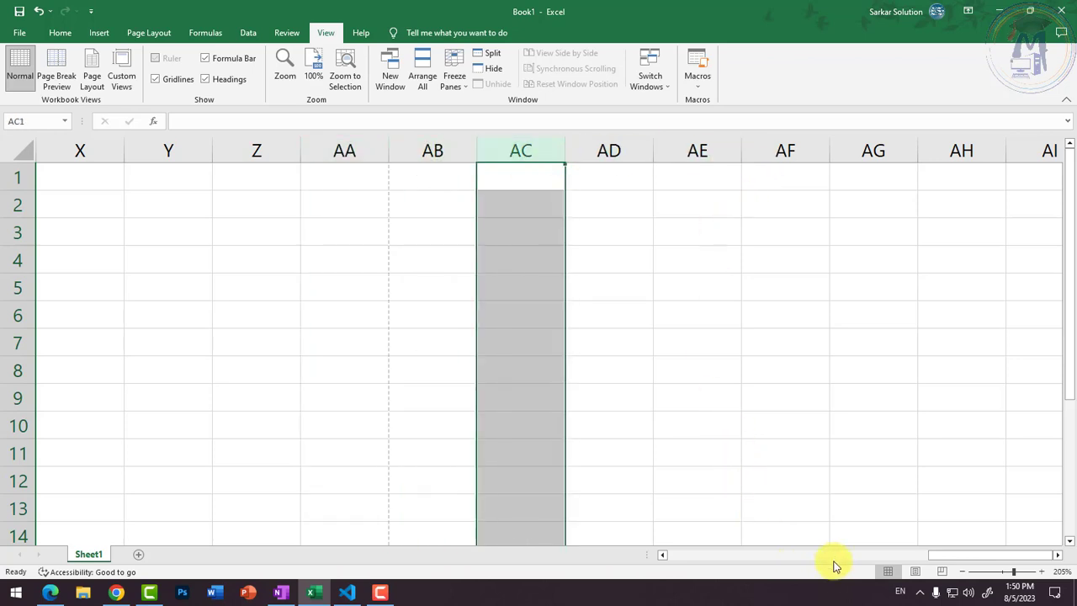
Return to the beginning of the sheet and select columns A through I together
left_click(662, 555)
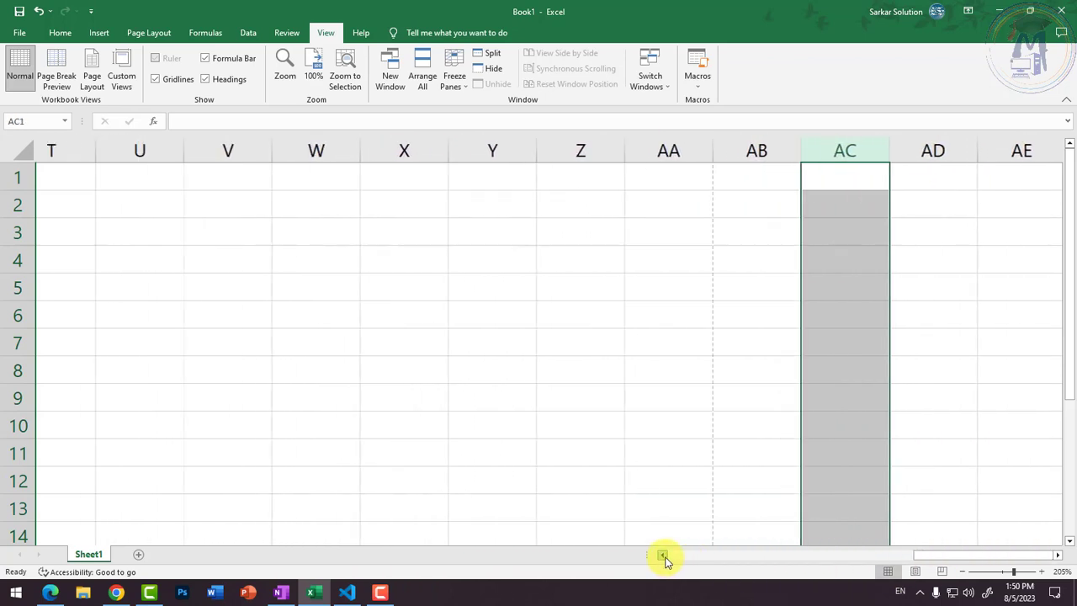
left_click_drag(886, 556, 654, 562)
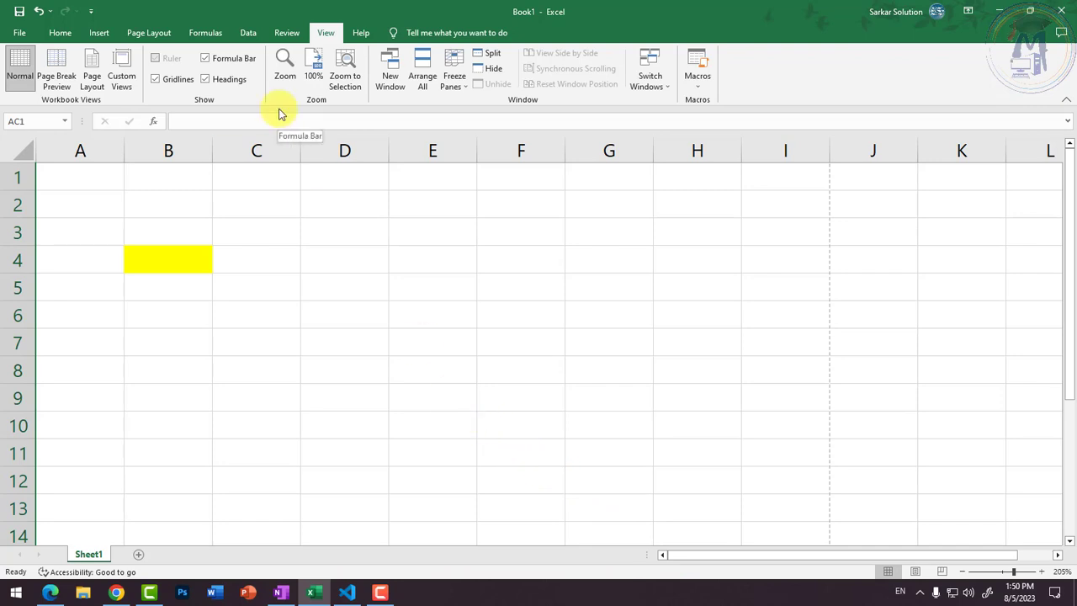
left_click(84, 150)
left_click_drag(98, 148, 767, 146)
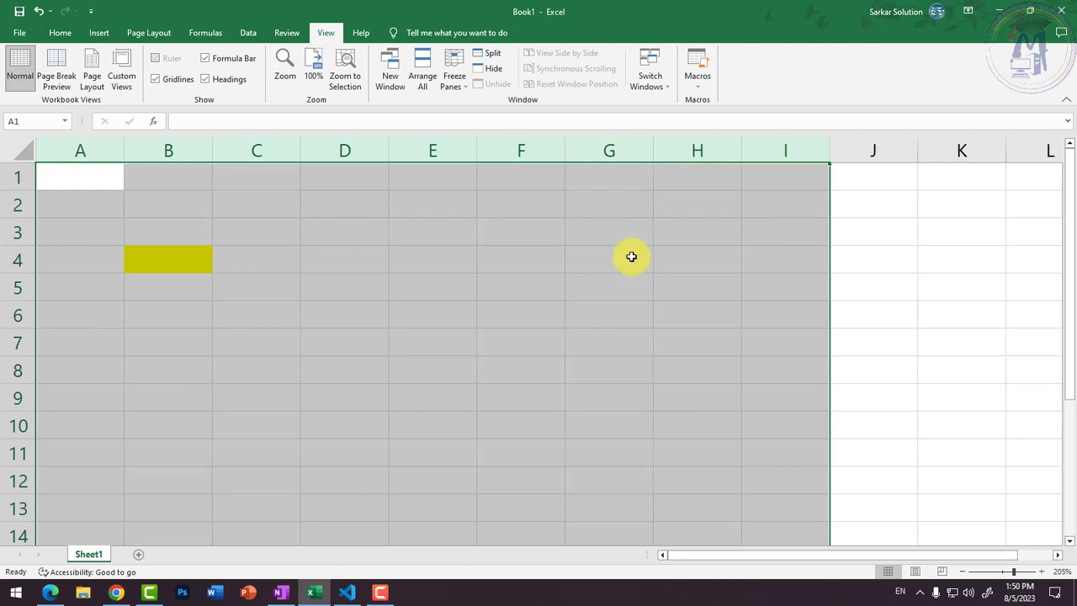
Select cells B2, B4 and A4 individually, followed by the whole of row 2 and column A
left_click(175, 210)
left_click(175, 267)
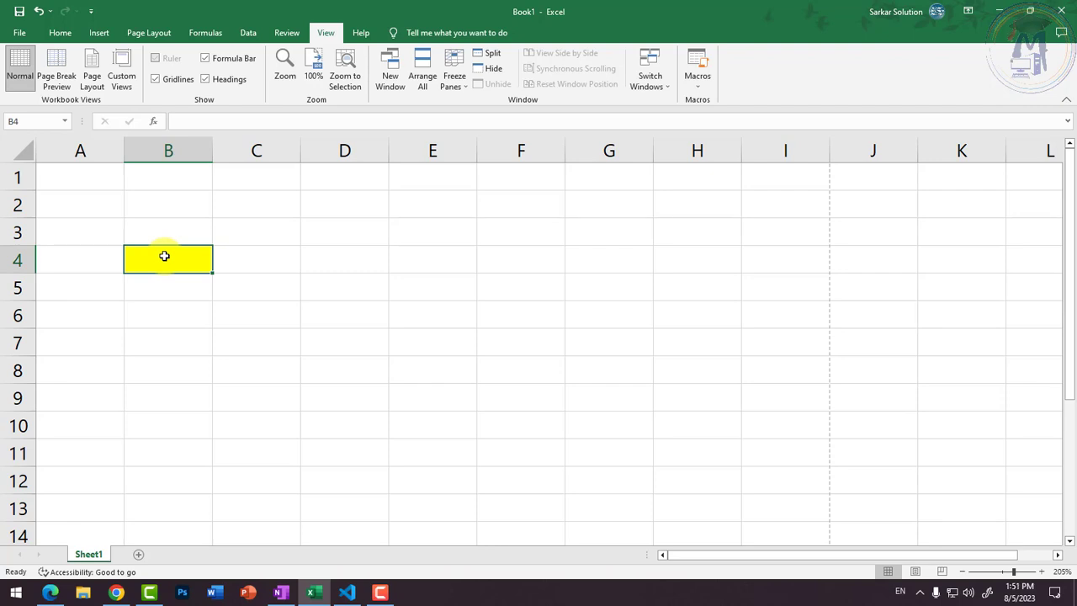
left_click(52, 249)
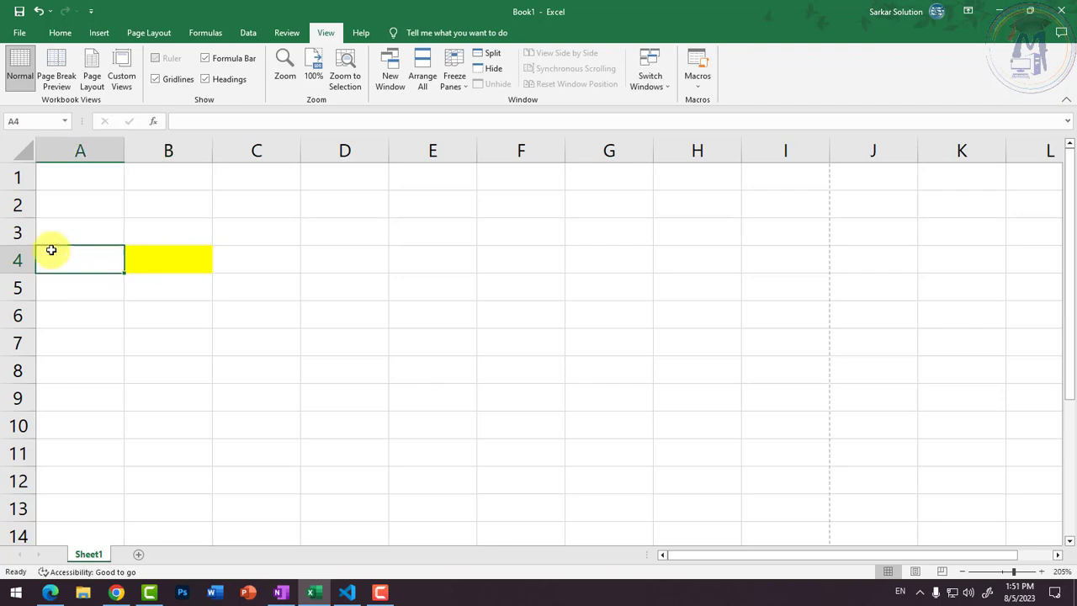
left_click(16, 205)
left_click(92, 151)
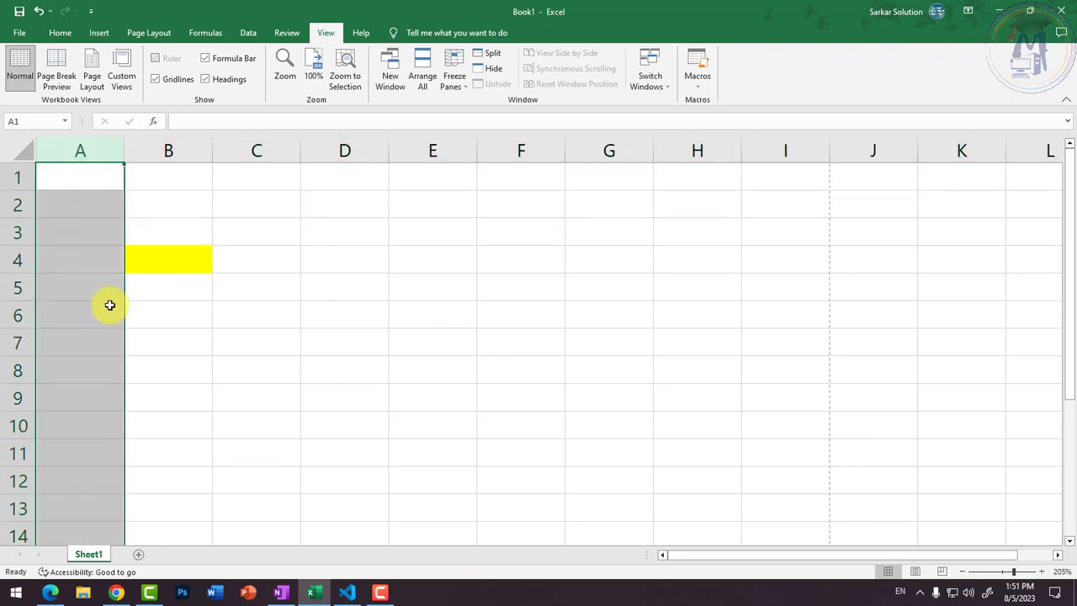
Select rows 4, 3 and 5, column B and row 5 again, cell B5 where they intersect, and column B
left_click(12, 259)
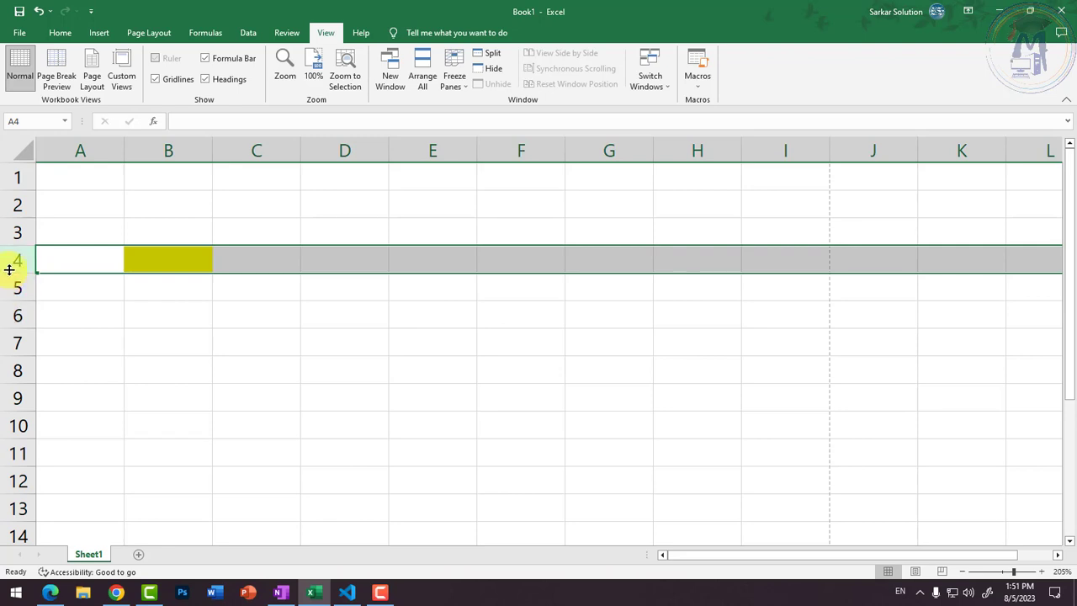
left_click(8, 232)
left_click(16, 287)
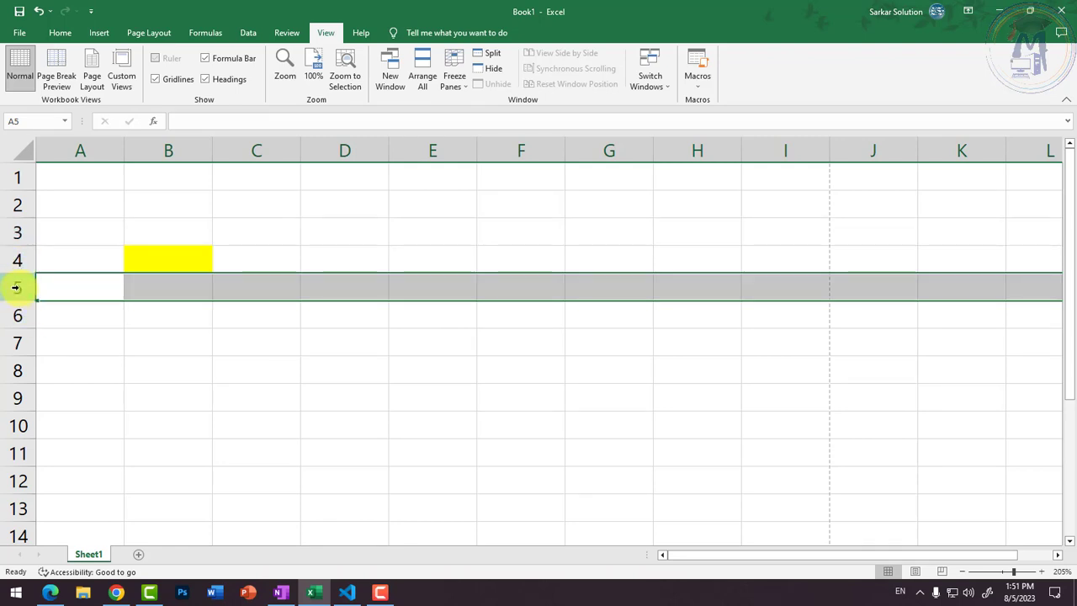
left_click(182, 148)
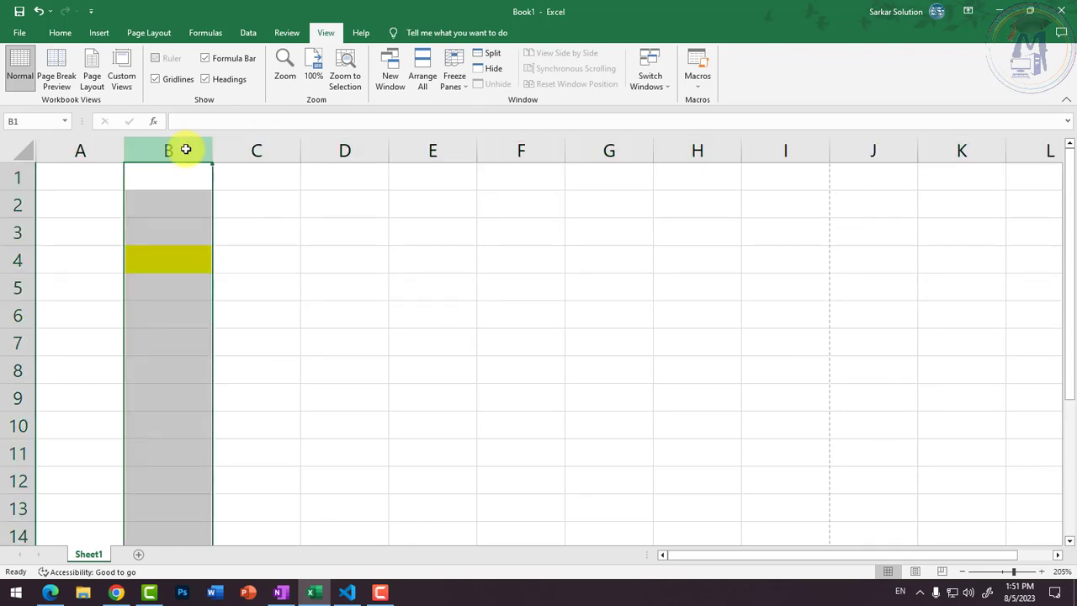
left_click(17, 286)
left_click(160, 286)
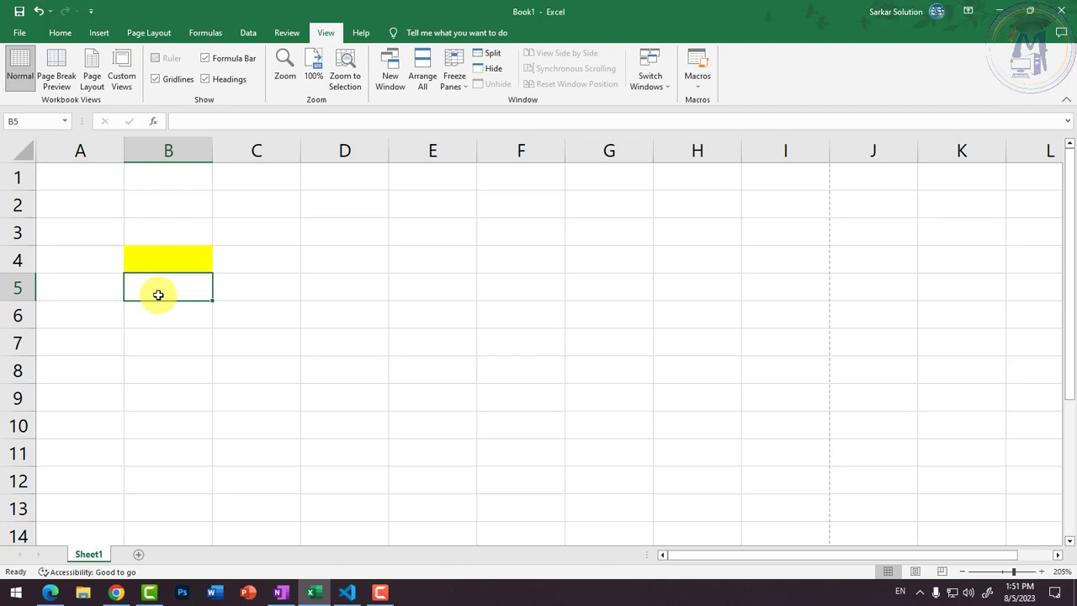
left_click(169, 148)
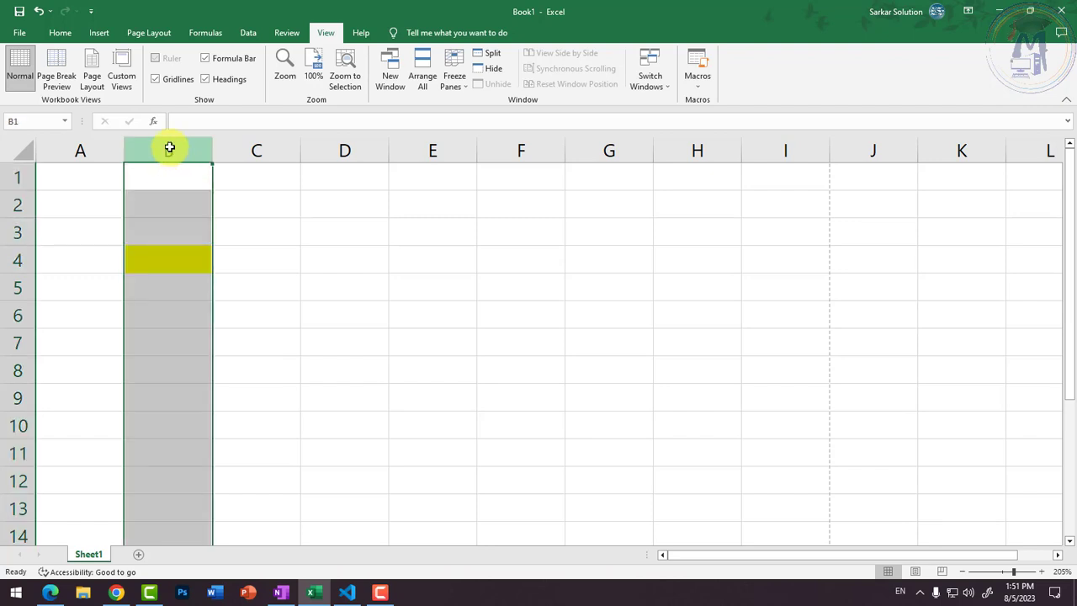
Select the ranges B4:E5 and C5:F5 and individual row 5 cells between columns C and E, ending on E5
left_click_drag(197, 291, 452, 269)
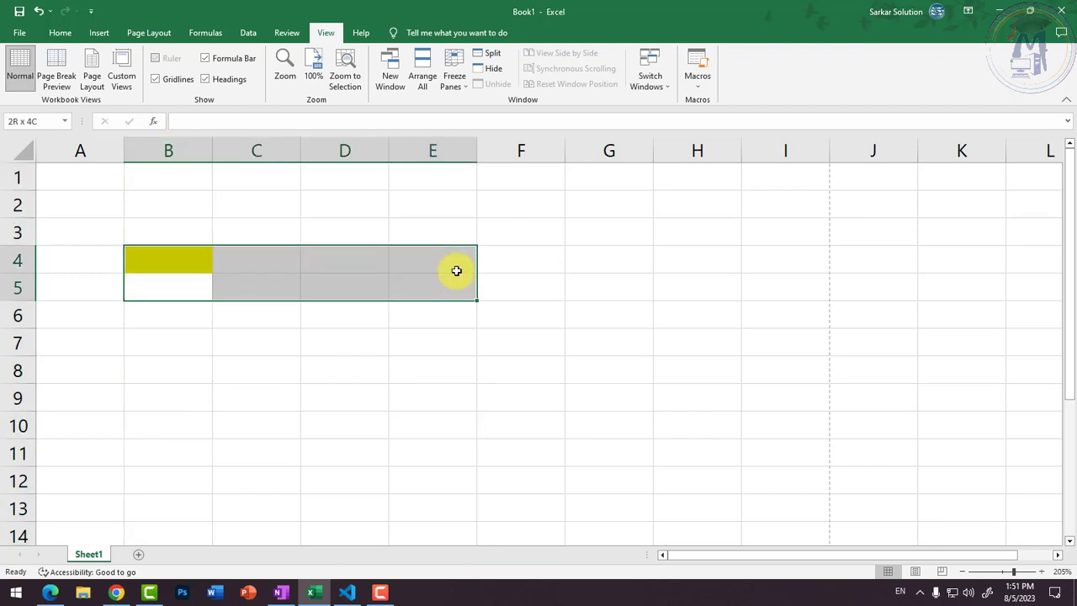
left_click(231, 292)
left_click(409, 286)
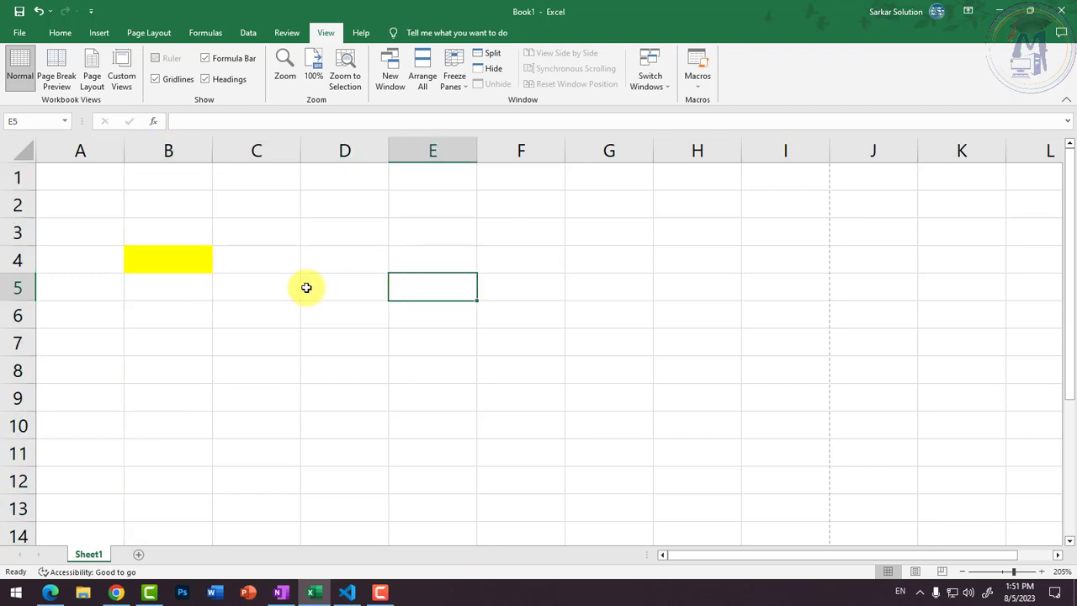
left_click_drag(296, 287, 514, 287)
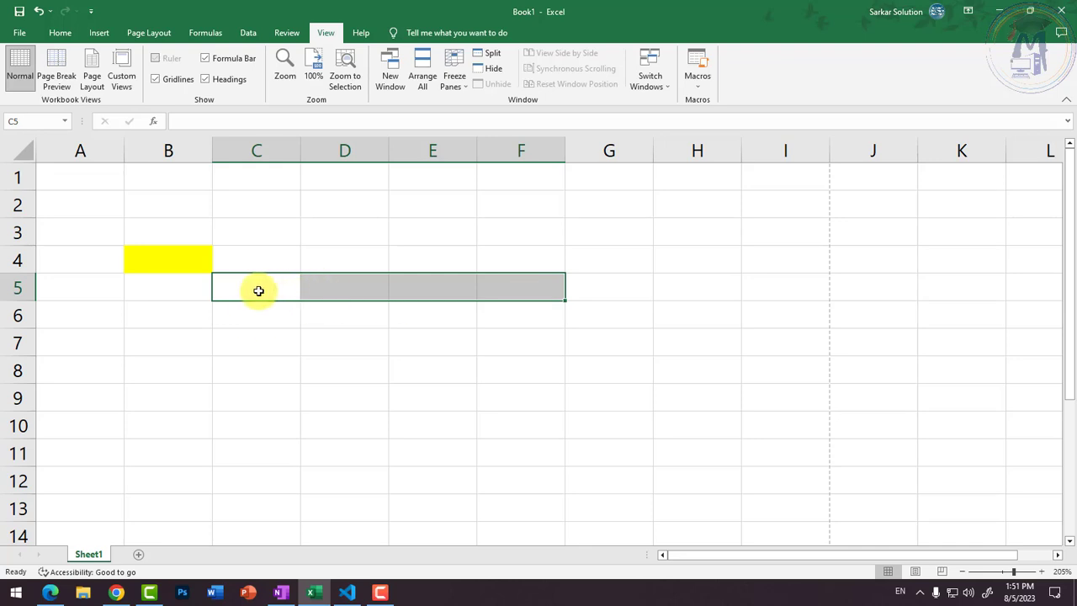
left_click(258, 289)
left_click(343, 290)
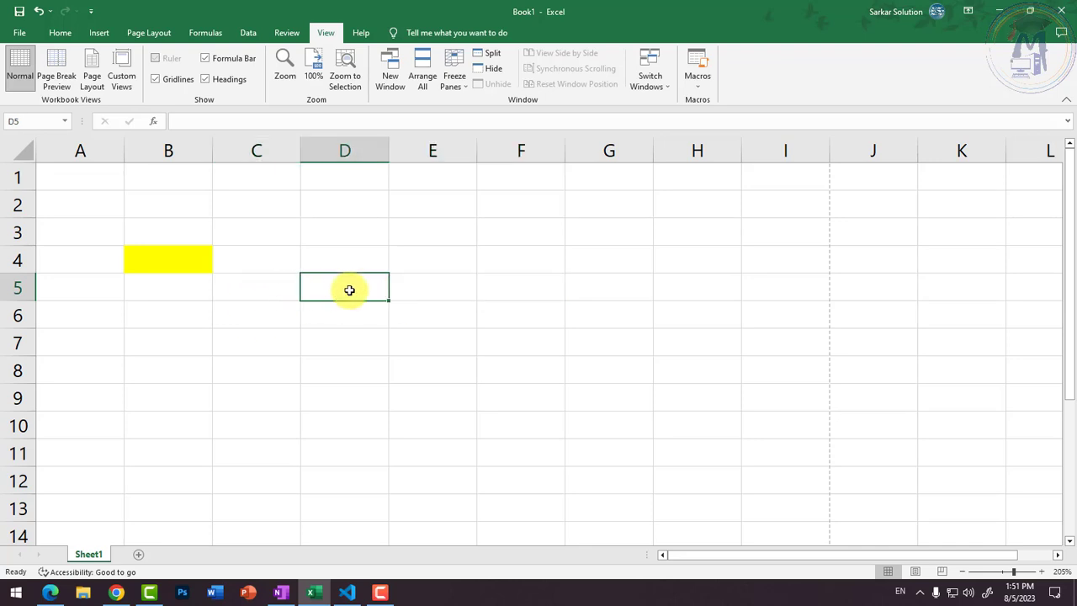
left_click(408, 287)
Select cell A1 and the whole of columns A, B and C one at a time
left_click(103, 176)
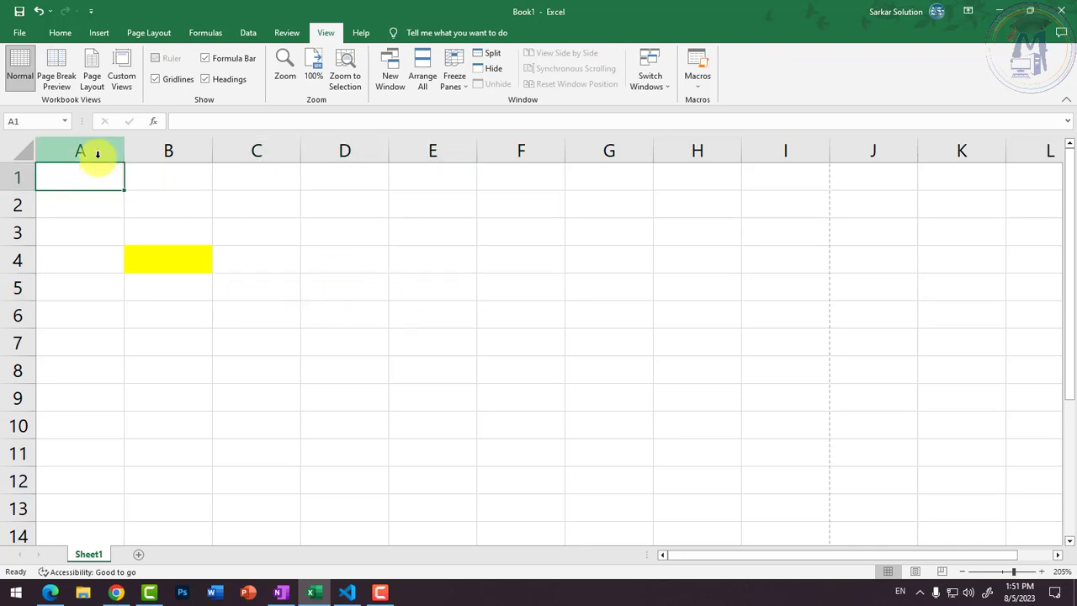
left_click(96, 155)
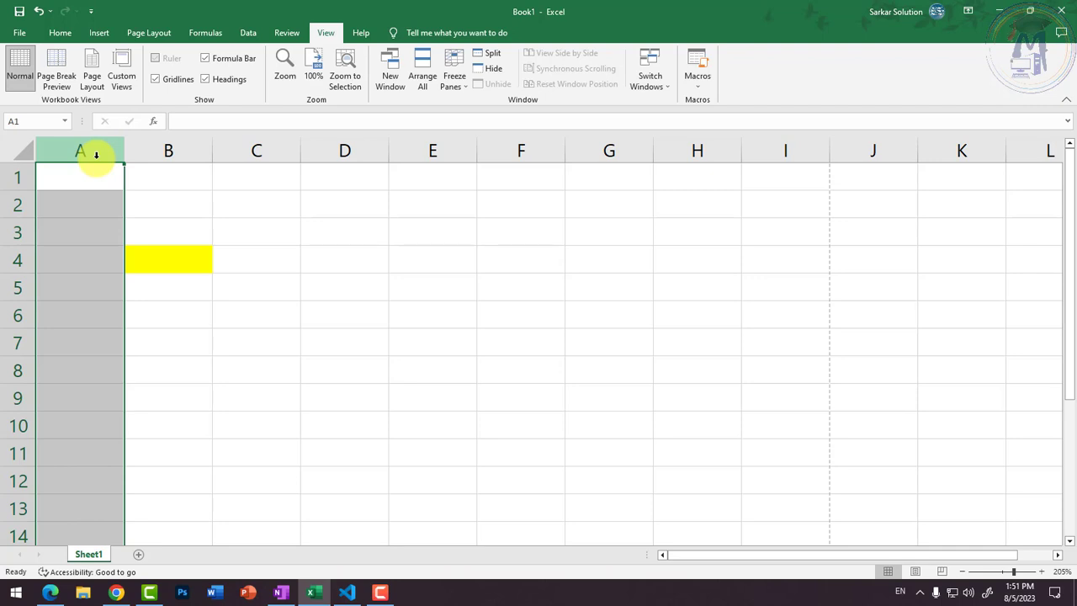
left_click(156, 152)
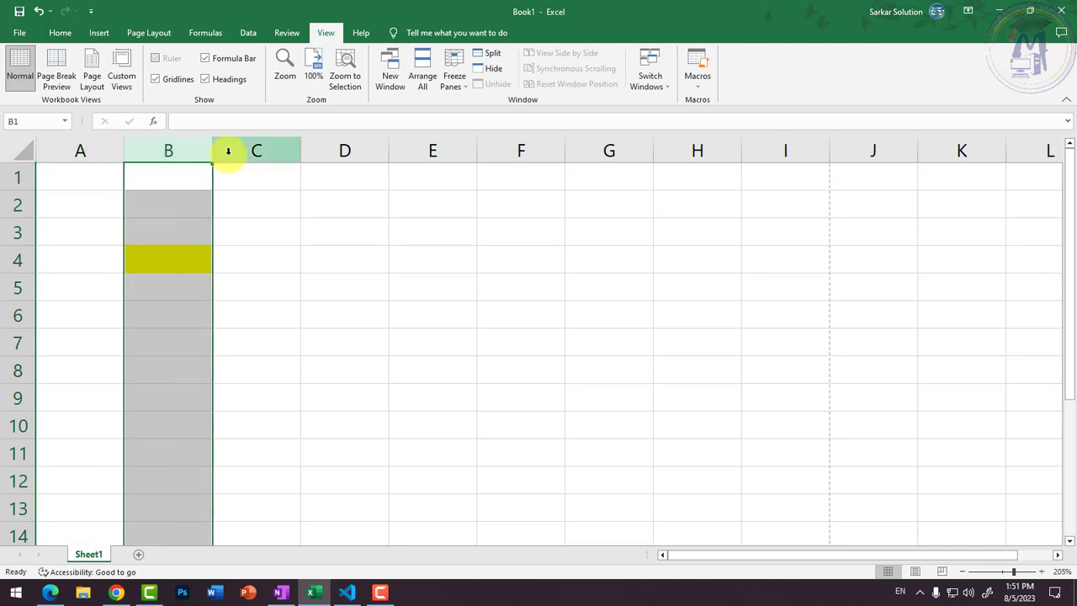
left_click(252, 145)
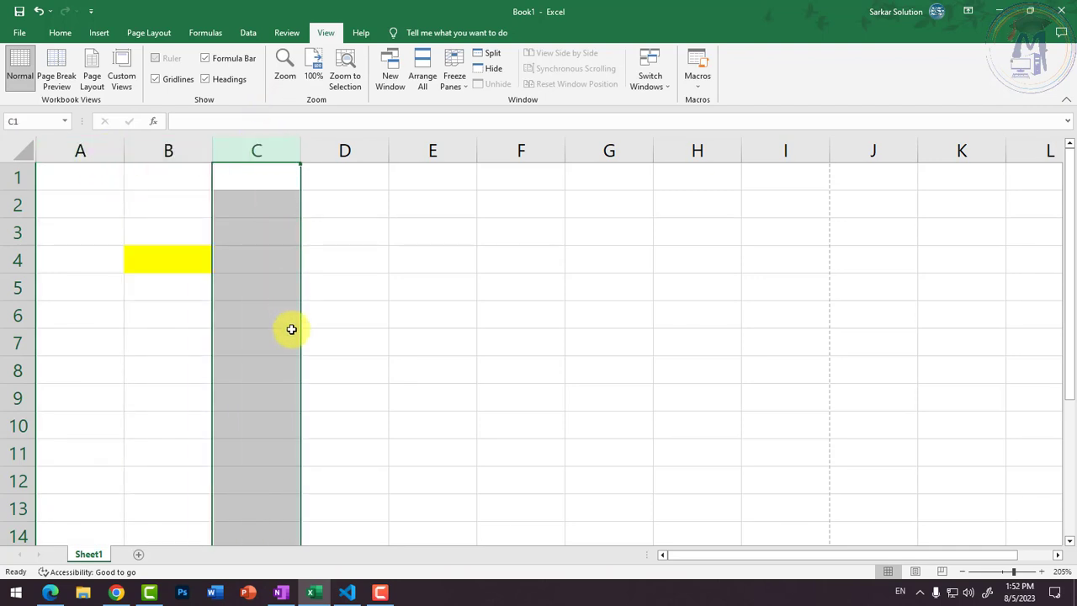
Enter a person's first name in cell C5 and reselect that cell
left_click(256, 291)
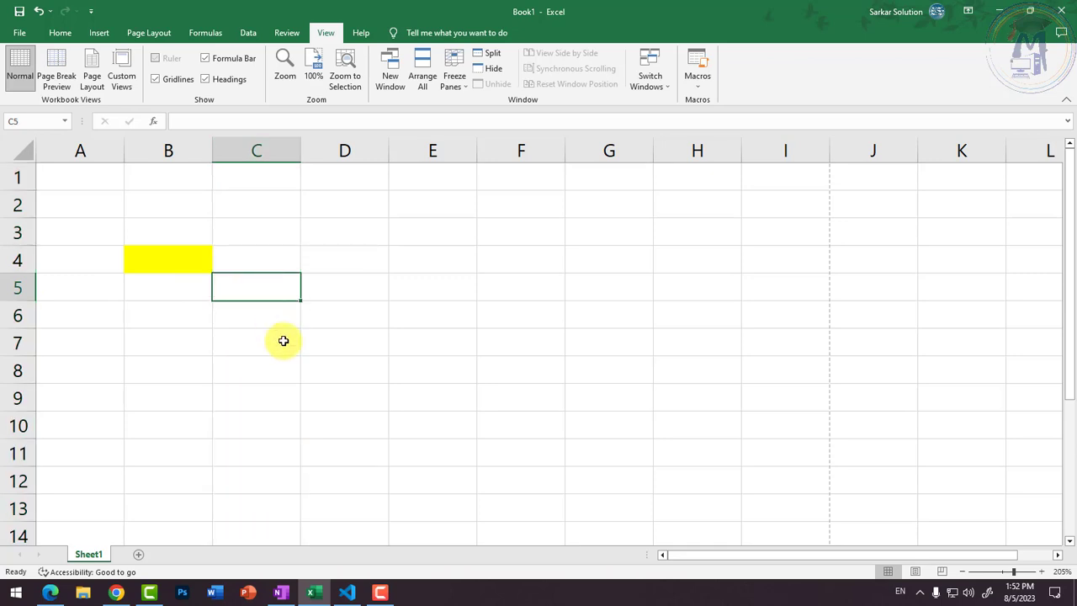
type("Adil")
key("Return")
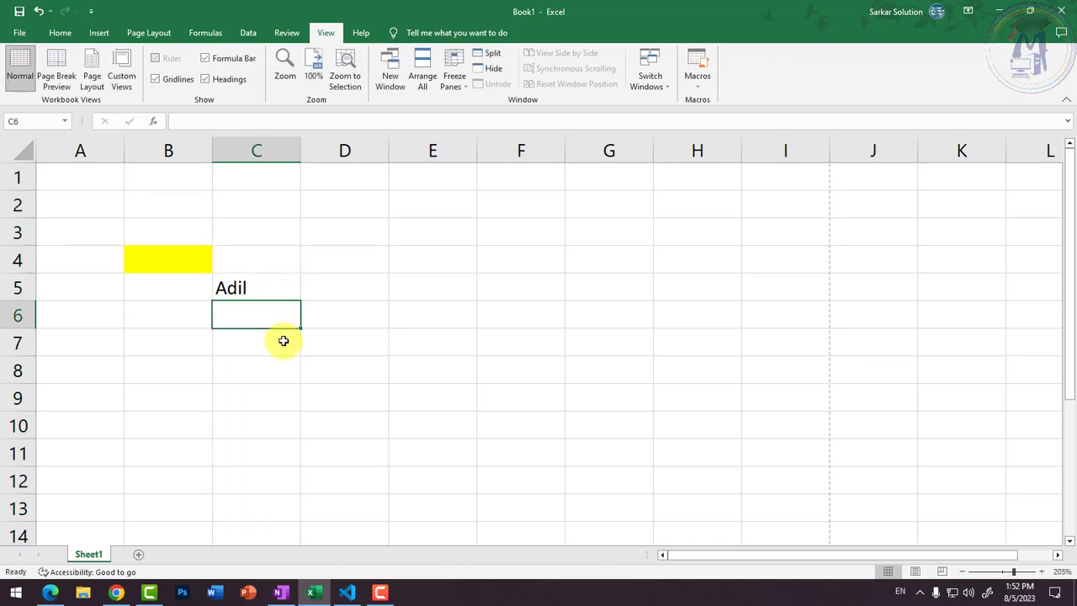
left_click(272, 294)
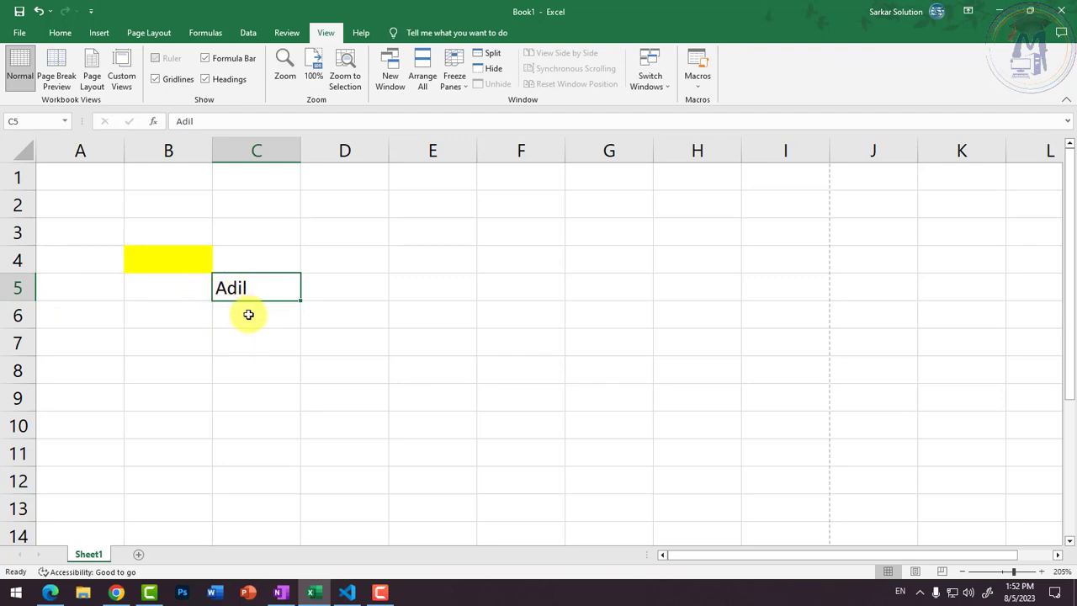
Enter another person's first name in cell F5 and reselect that cell
left_click(504, 286)
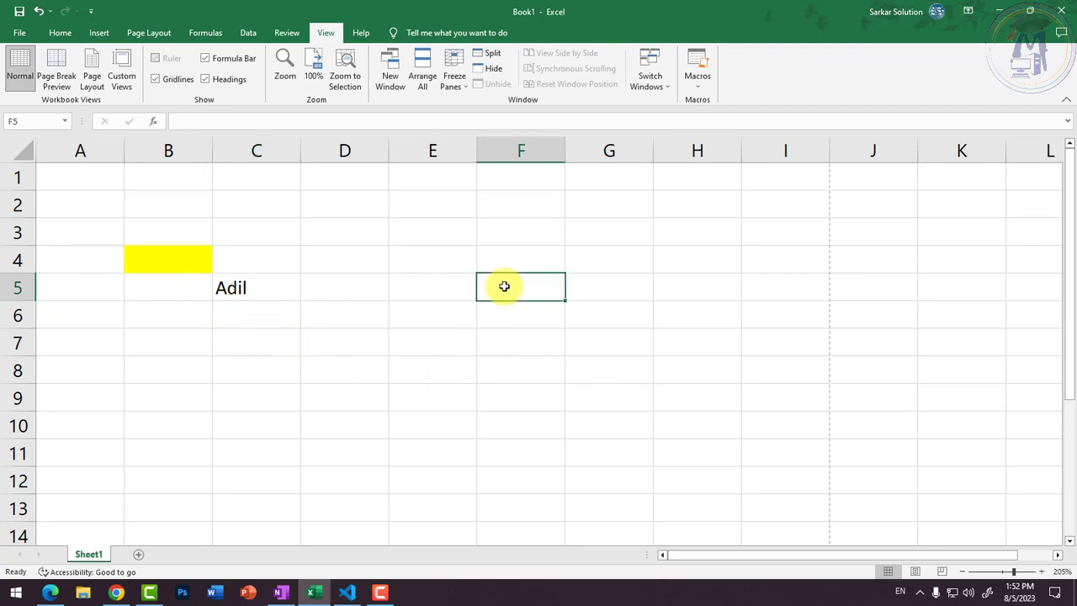
type("Vivek")
key("Return")
left_click(505, 284)
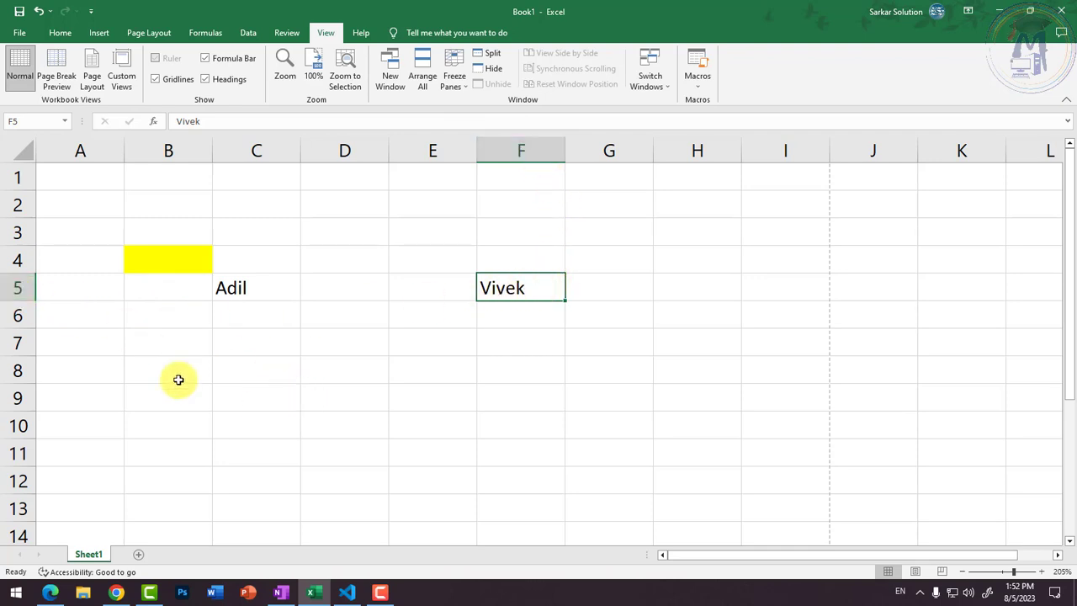
Enter the text ABC in cell C9
left_click(272, 402)
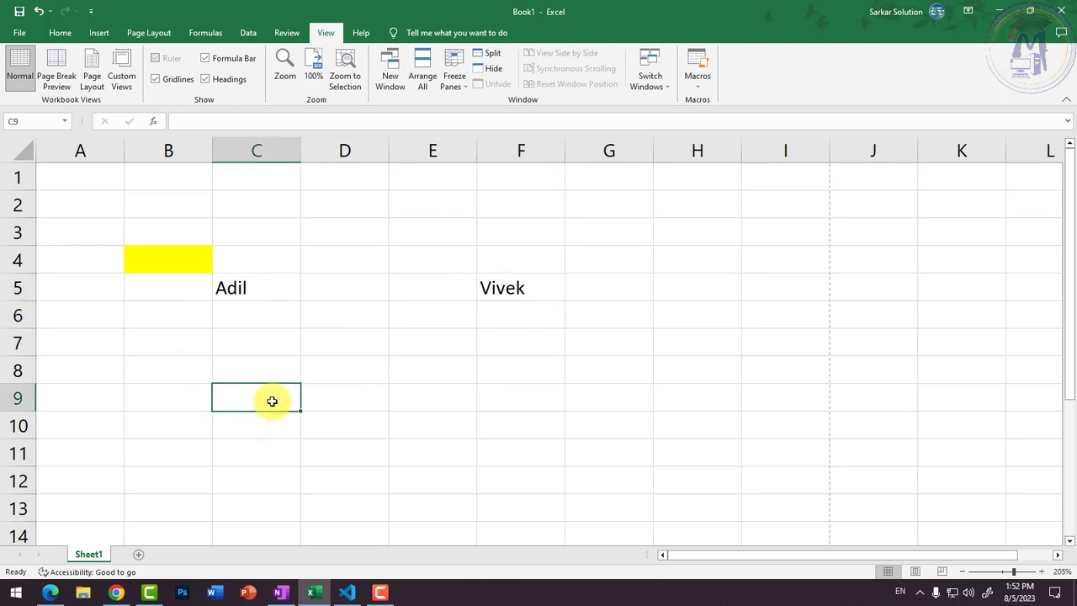
type("ABC")
key("Return")
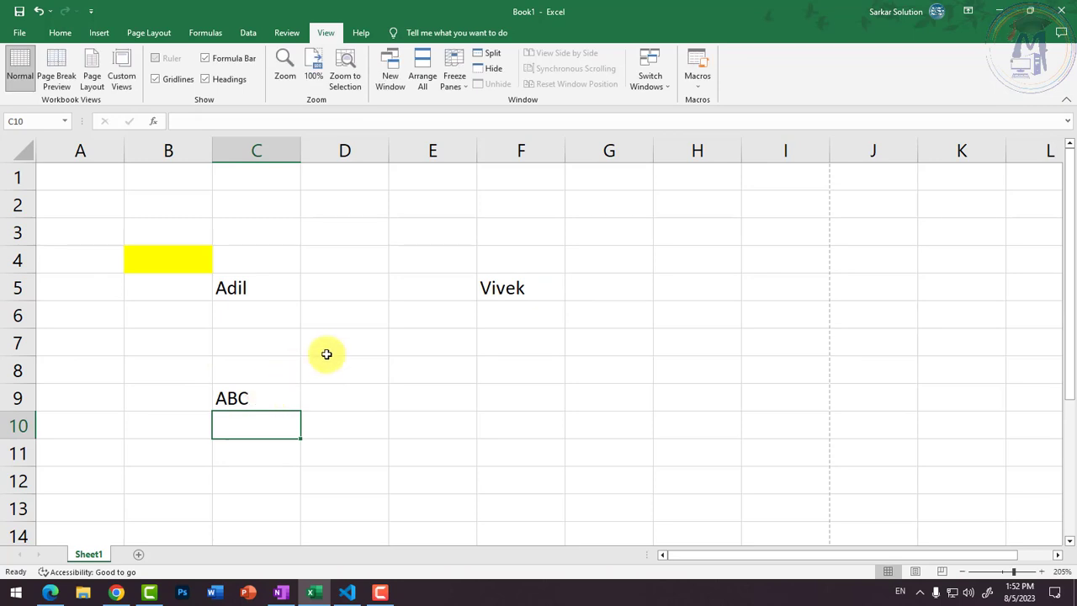
Select cells D6 and D4, and alternate between the whole of column C and cell C9 to show its address
left_click(345, 314)
left_click(366, 264)
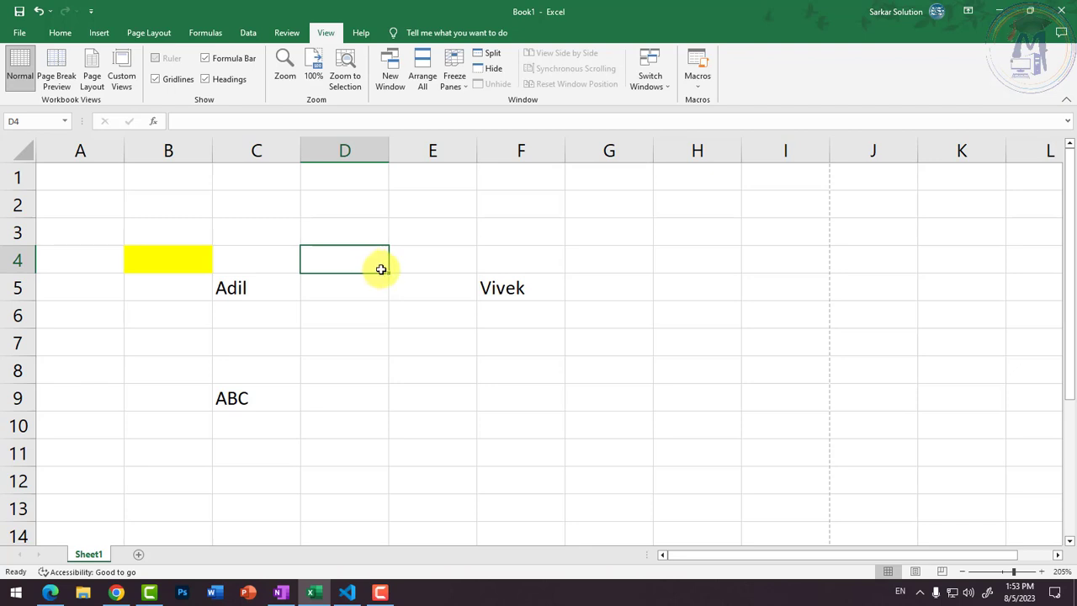
left_click(269, 153)
left_click(270, 402)
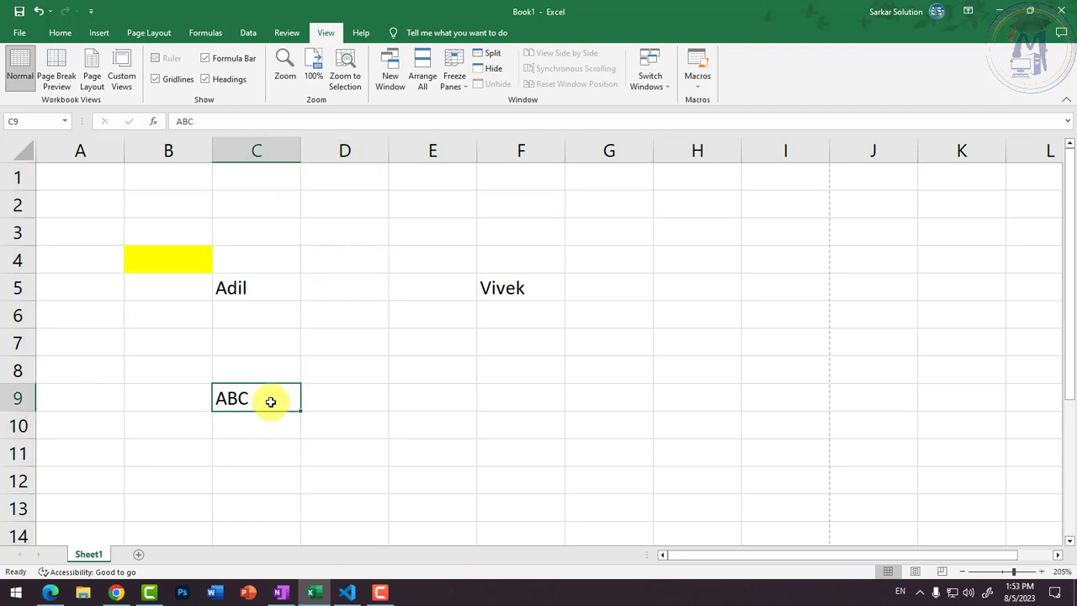
left_click(260, 149)
left_click(279, 401)
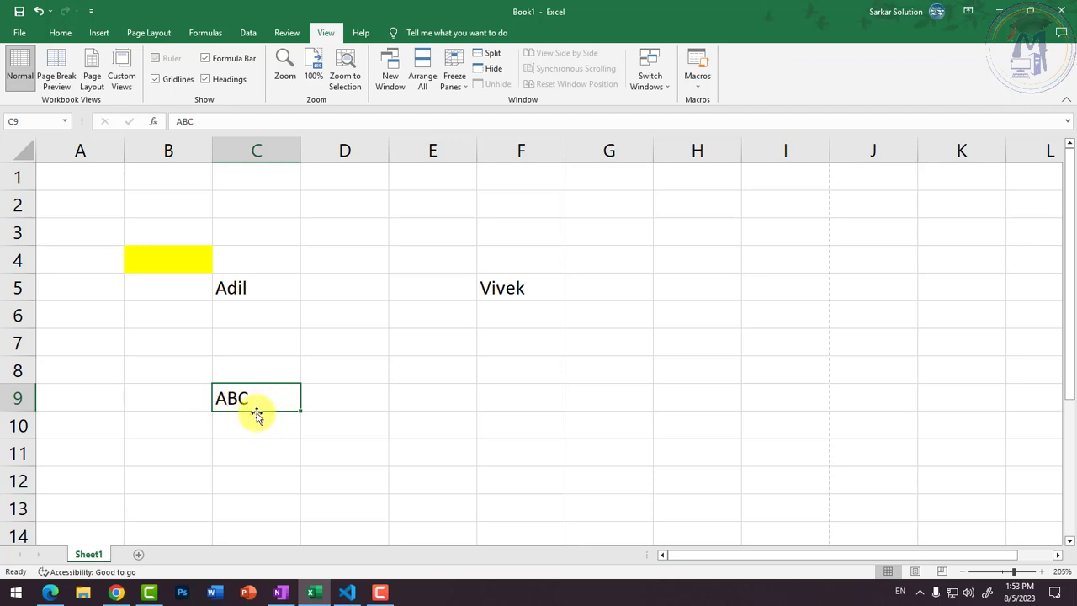
Clear the sample entries from the range C5:F9, and select cells C4 and C5
left_click_drag(243, 288, 493, 407)
key("Delete")
left_click_drag(434, 391, 407, 375)
left_click(272, 265)
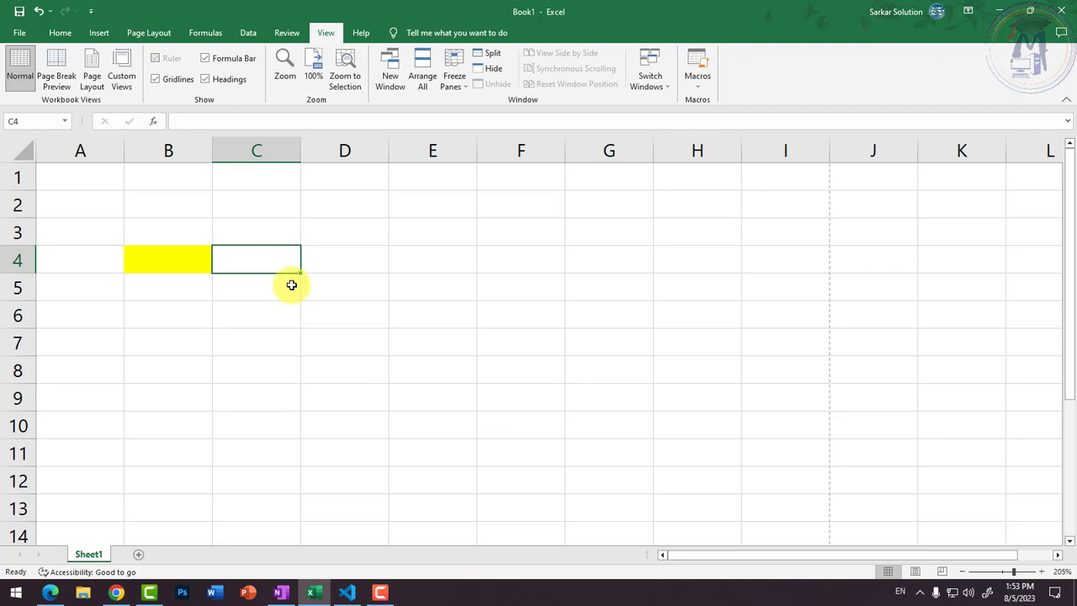
left_click(291, 284)
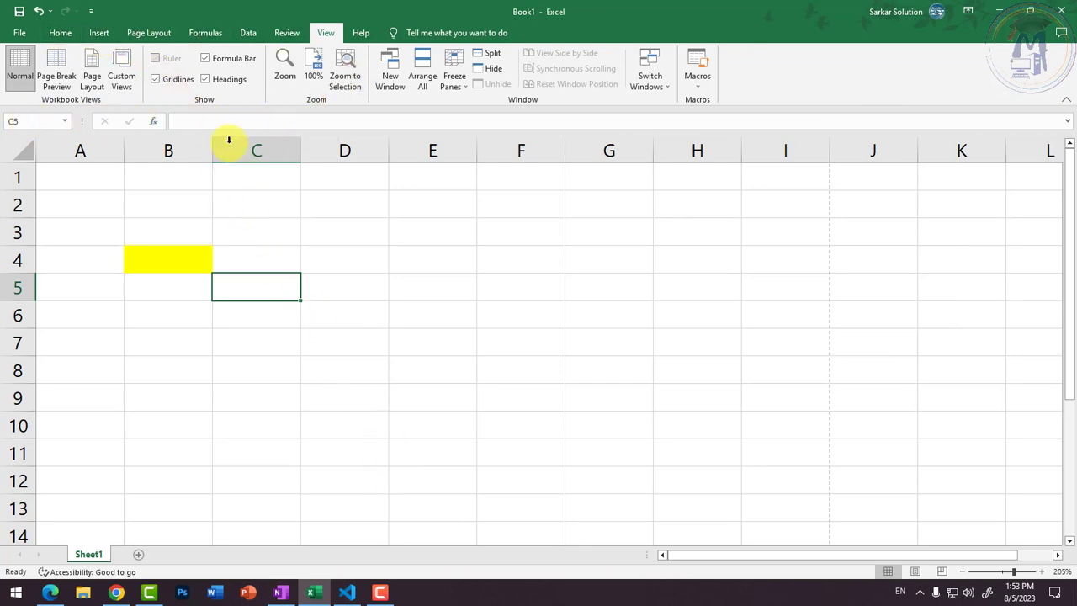
Select the whole of columns A, B and C in turn, ending on column C
left_click(104, 149)
left_click(181, 149)
left_click(260, 149)
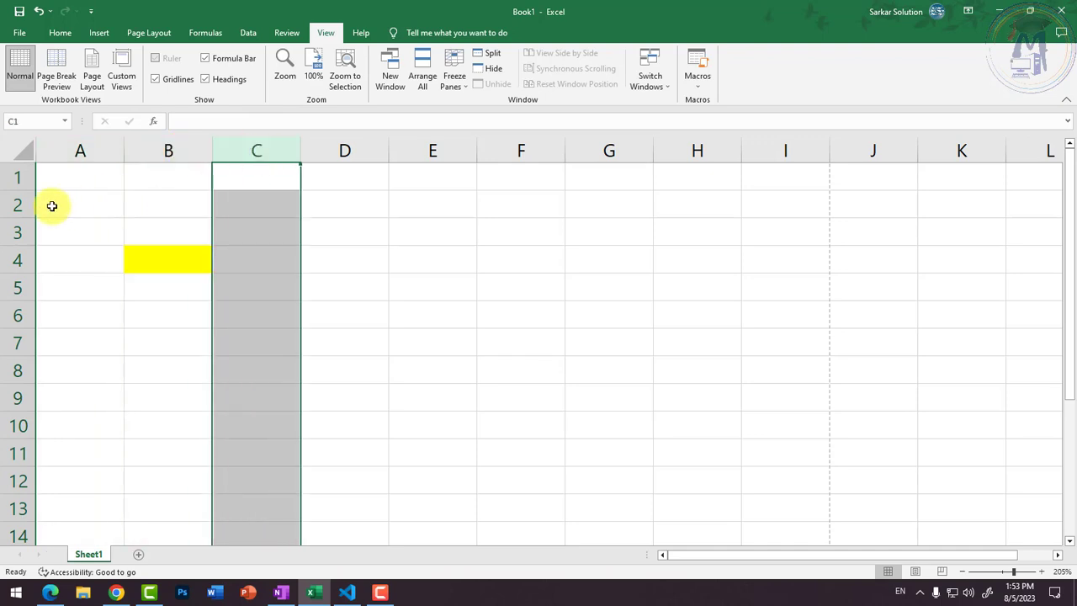
Select the whole of rows 2, 1 and 5, followed by the whole of columns A and B in turn
left_click(20, 211)
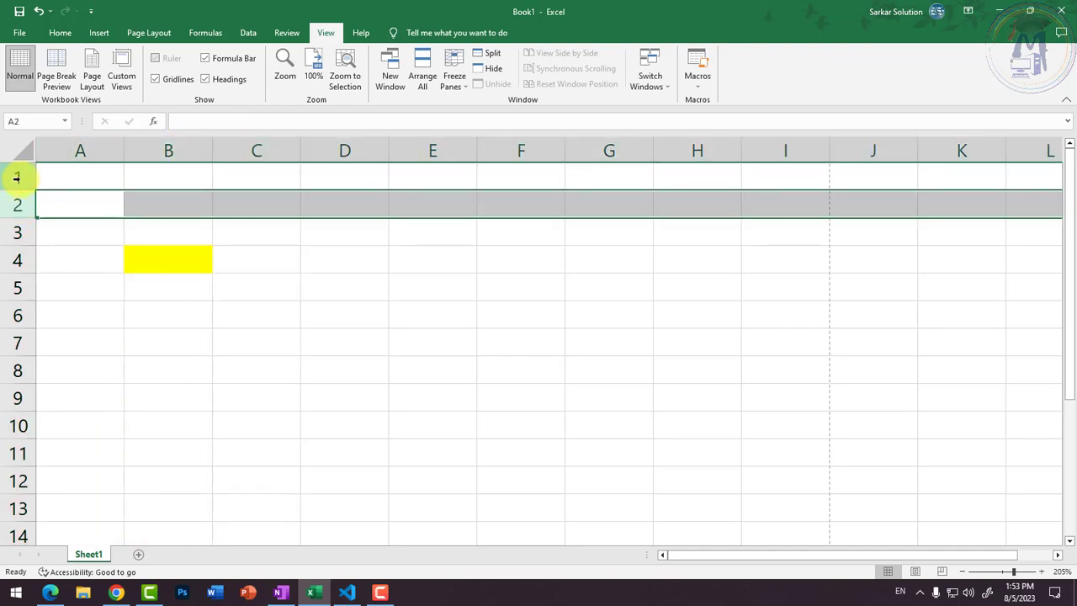
left_click(17, 175)
left_click(16, 286)
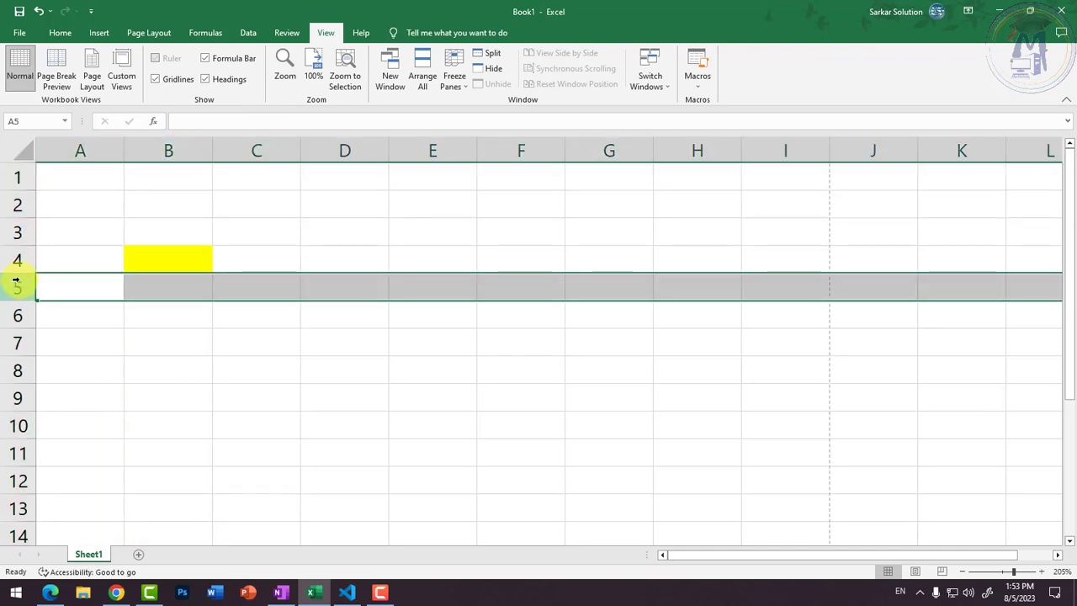
left_click(106, 149)
left_click(184, 149)
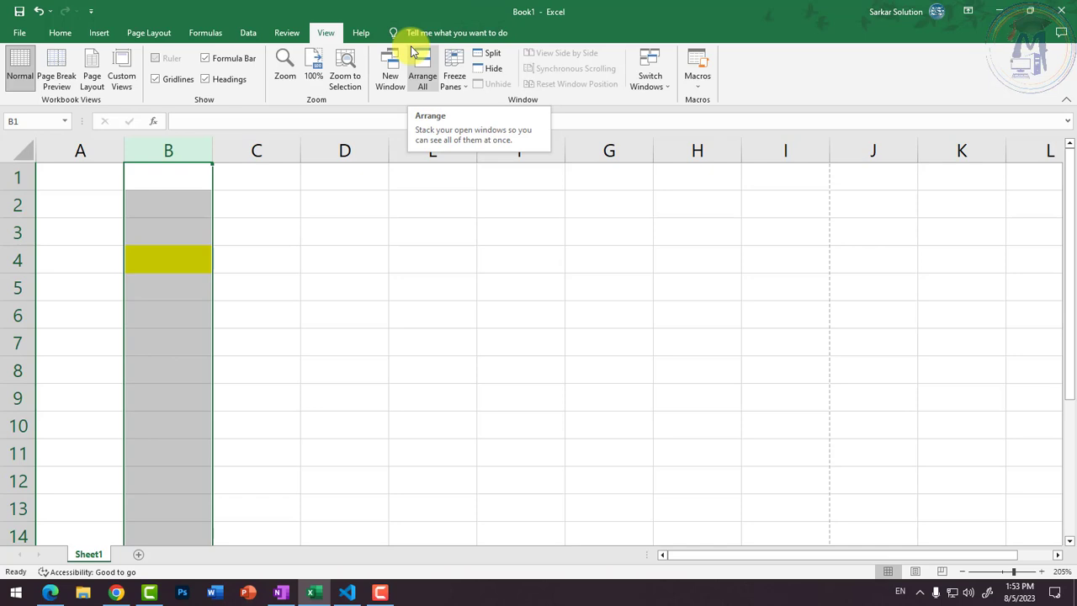
Add three new blank worksheets after Sheet1
left_click(138, 555)
left_click(182, 556)
left_click(226, 556)
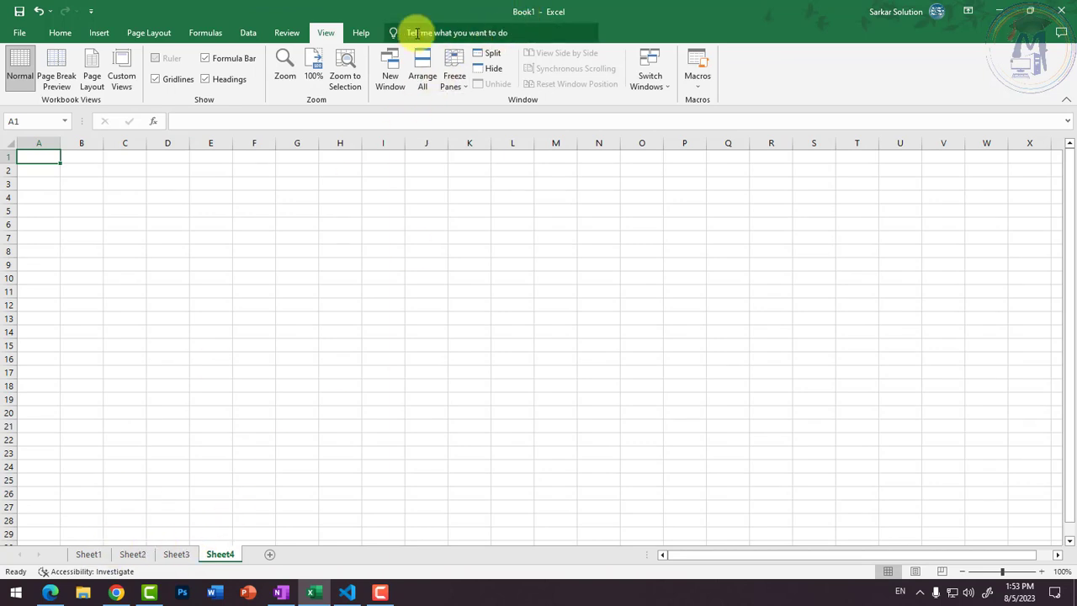
Look through the worksheets from Sheet1 to Sheet4 in turn, ending on Sheet4
left_click(140, 555)
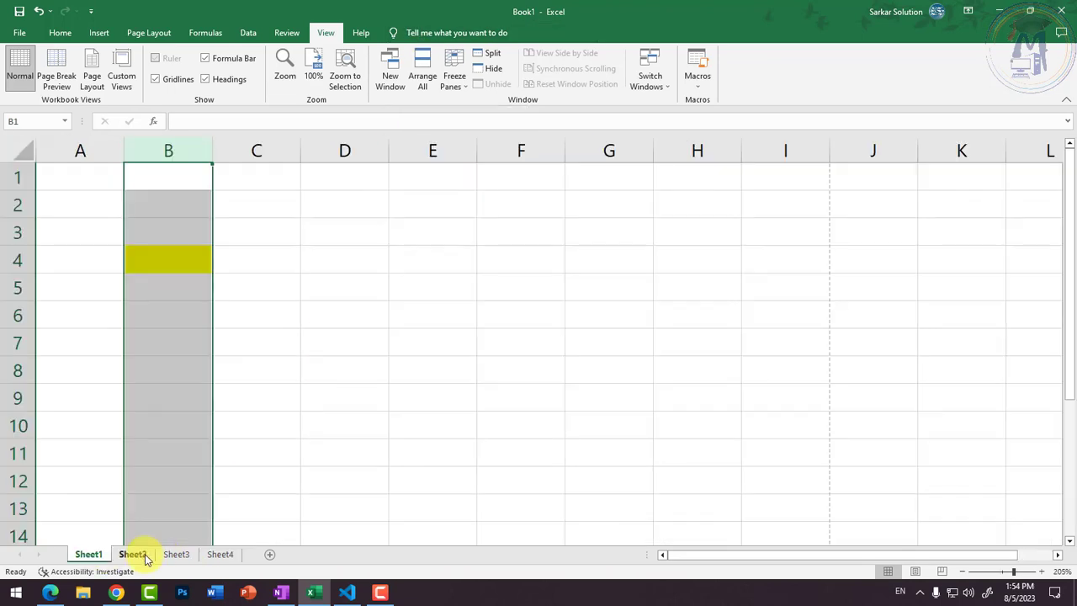
left_click(168, 555)
left_click(224, 556)
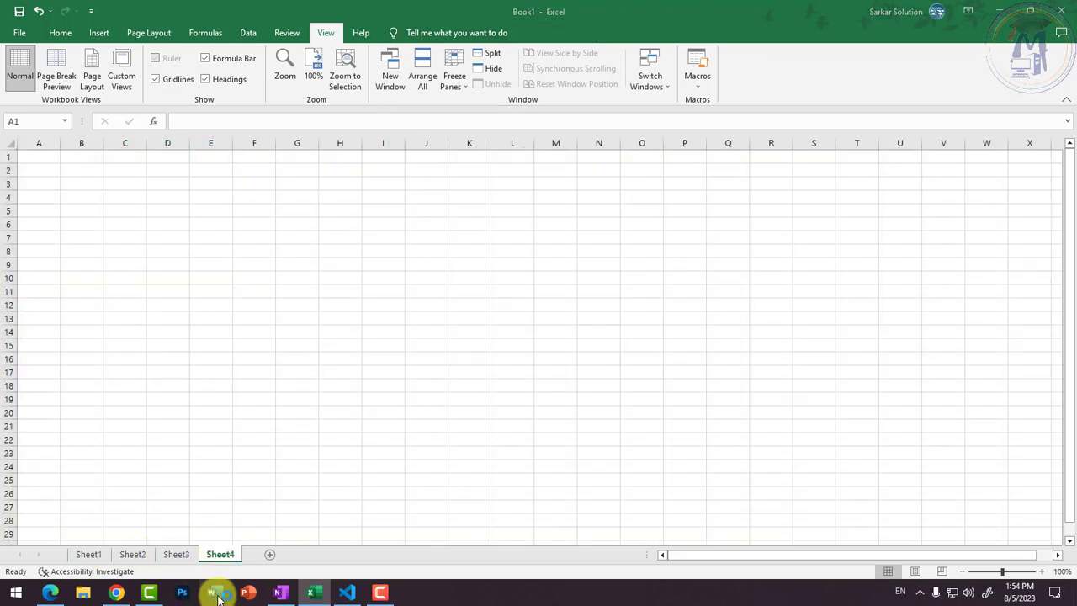
Create a blank document in Word and return to the Excel workbook
left_click(212, 591)
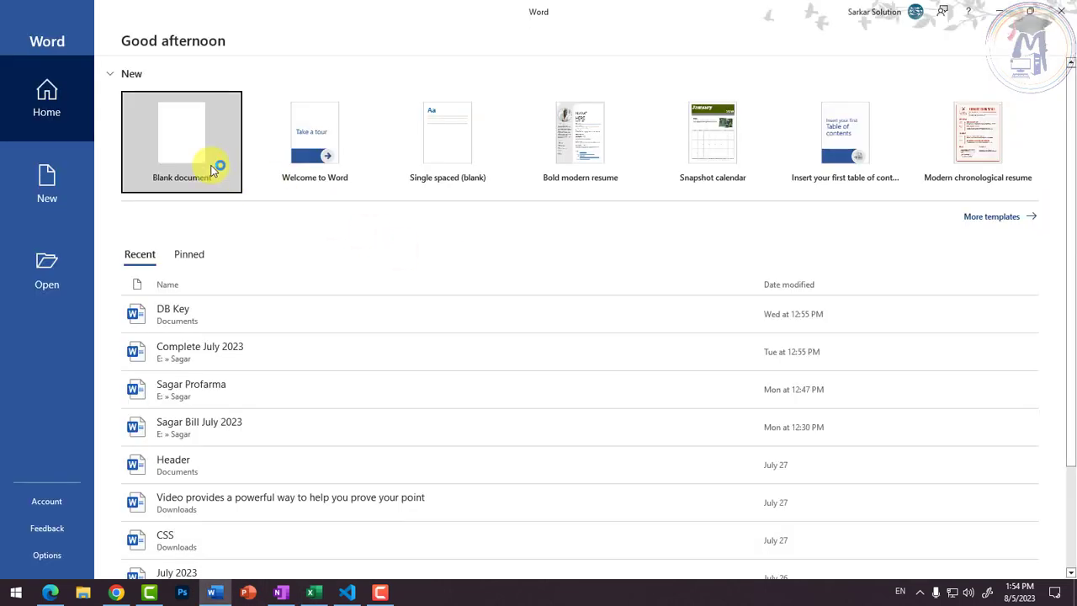
left_click(212, 168)
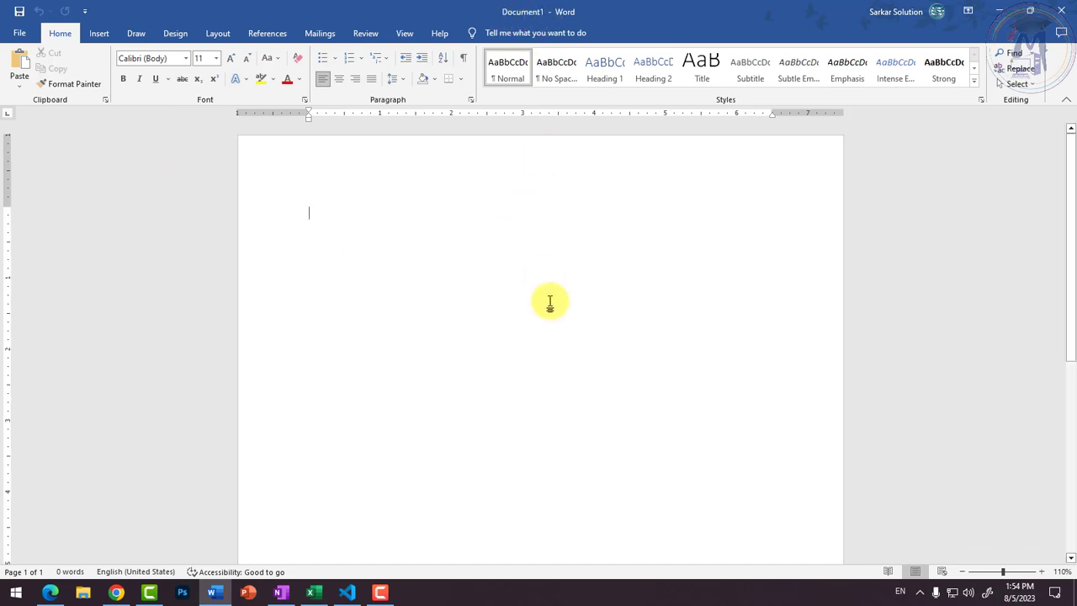
left_click(313, 592)
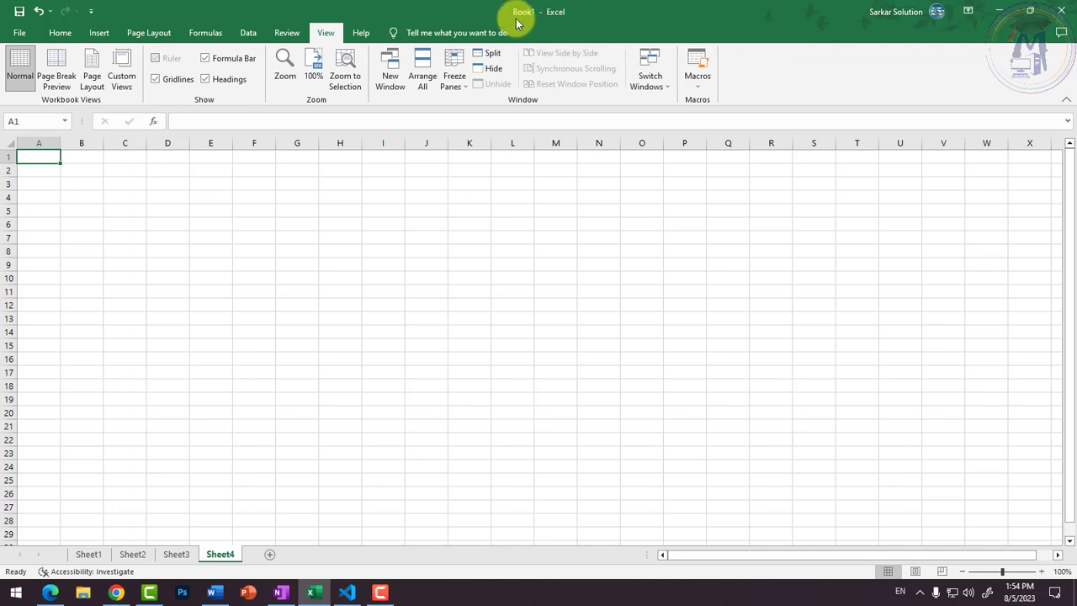
Show Sheet1, Sheet2, Sheet3 and Sheet4 of the Excel workbook one after another
left_click(104, 553)
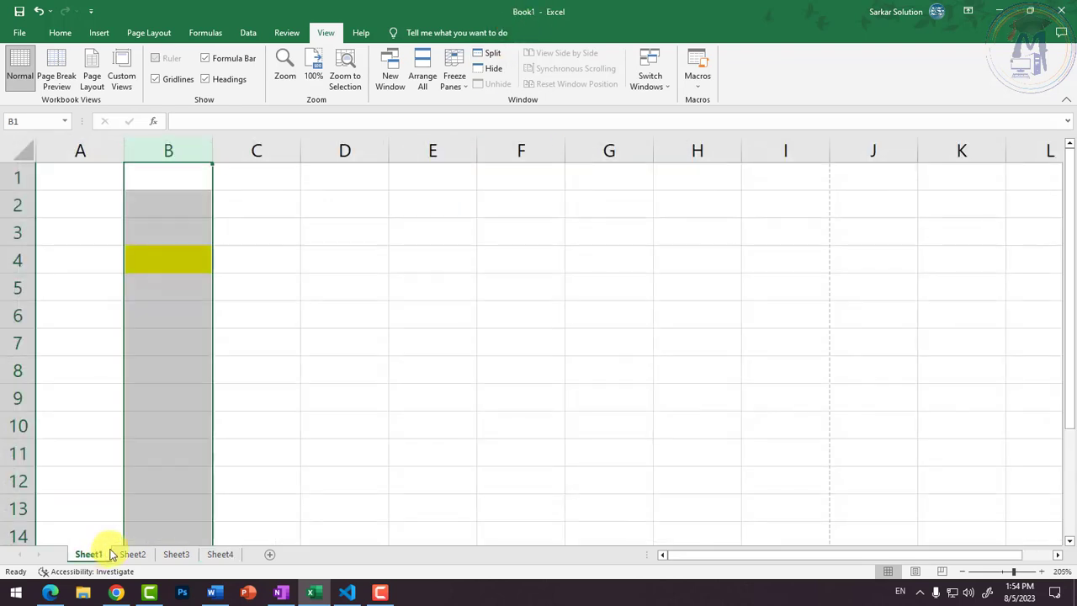
left_click(131, 555)
left_click(176, 555)
left_click(220, 557)
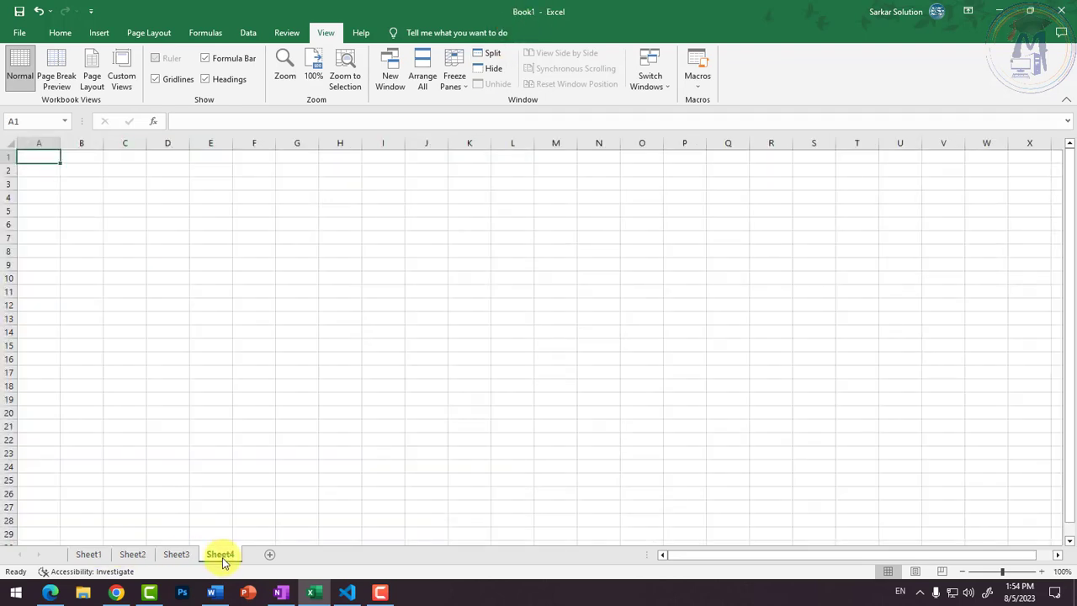
Add four more worksheets after Sheet4, and delete the last one, Sheet8
left_click(299, 554)
left_click(328, 555)
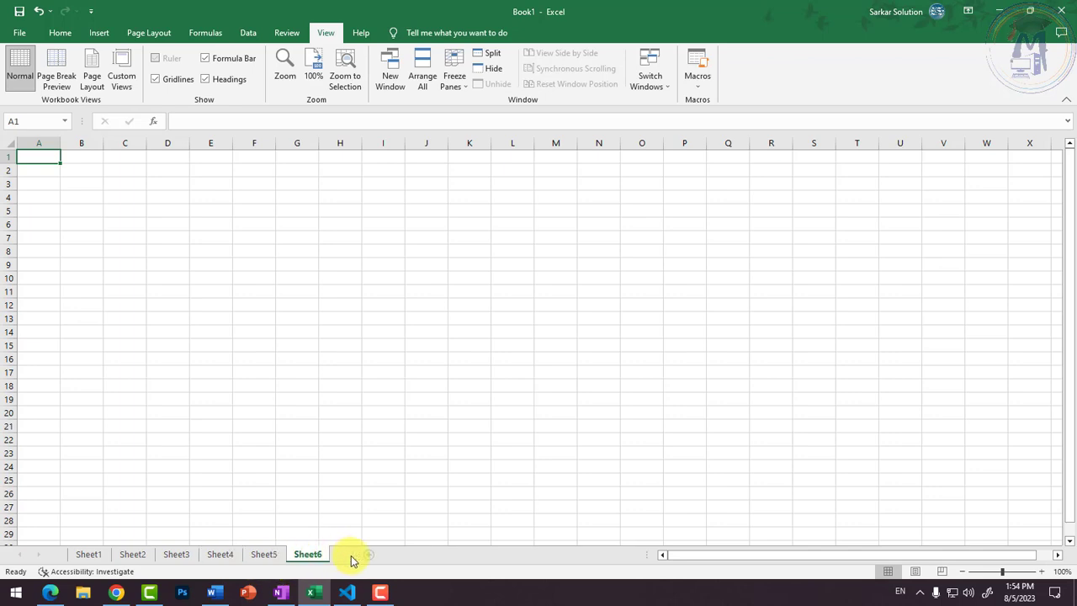
left_click(368, 555)
left_click(401, 555)
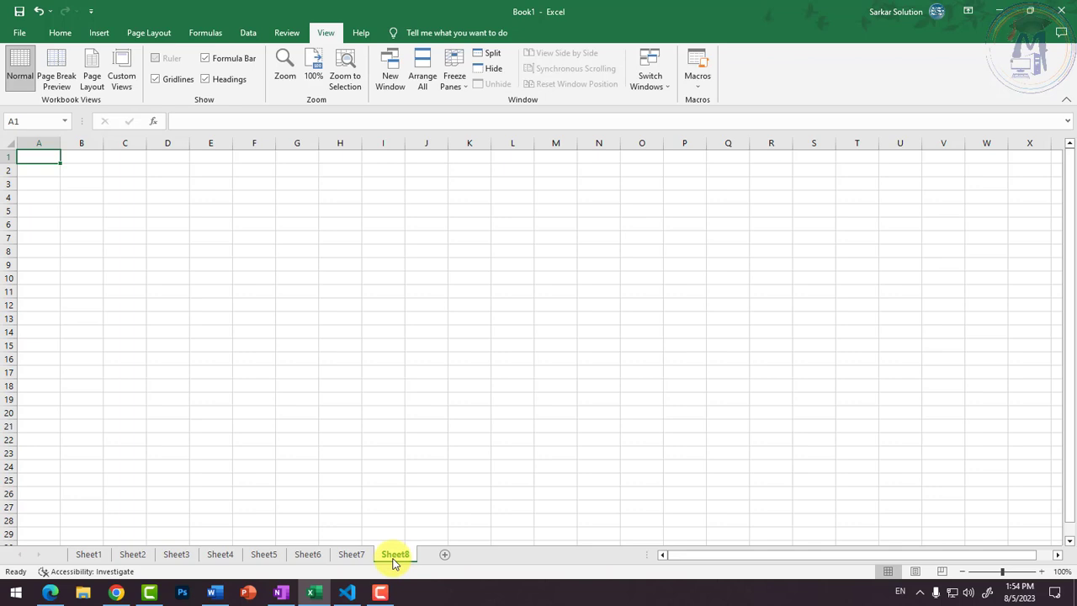
right_click(392, 553)
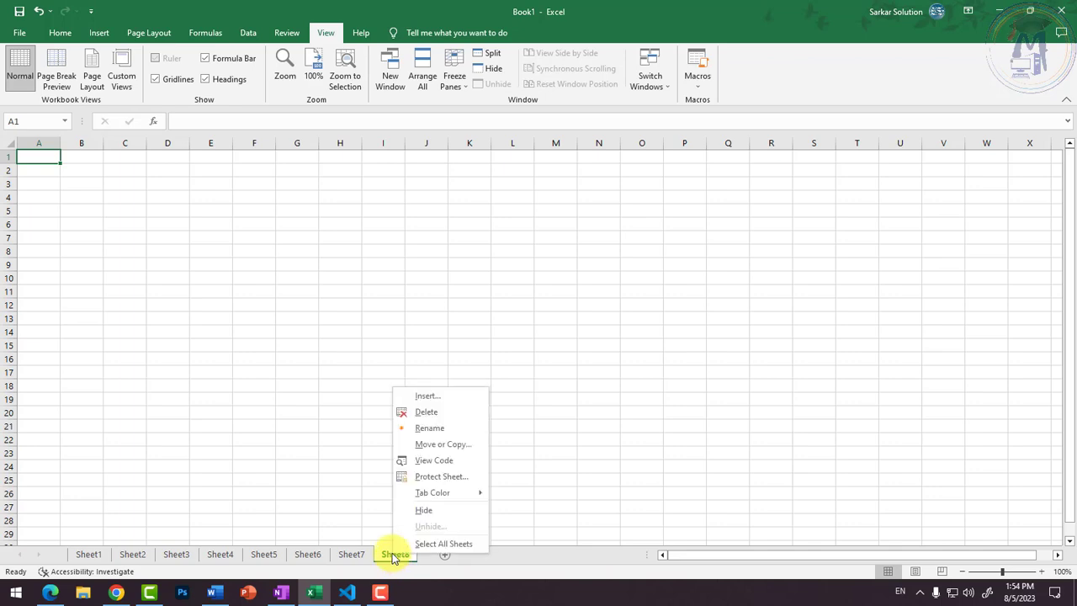
left_click(428, 413)
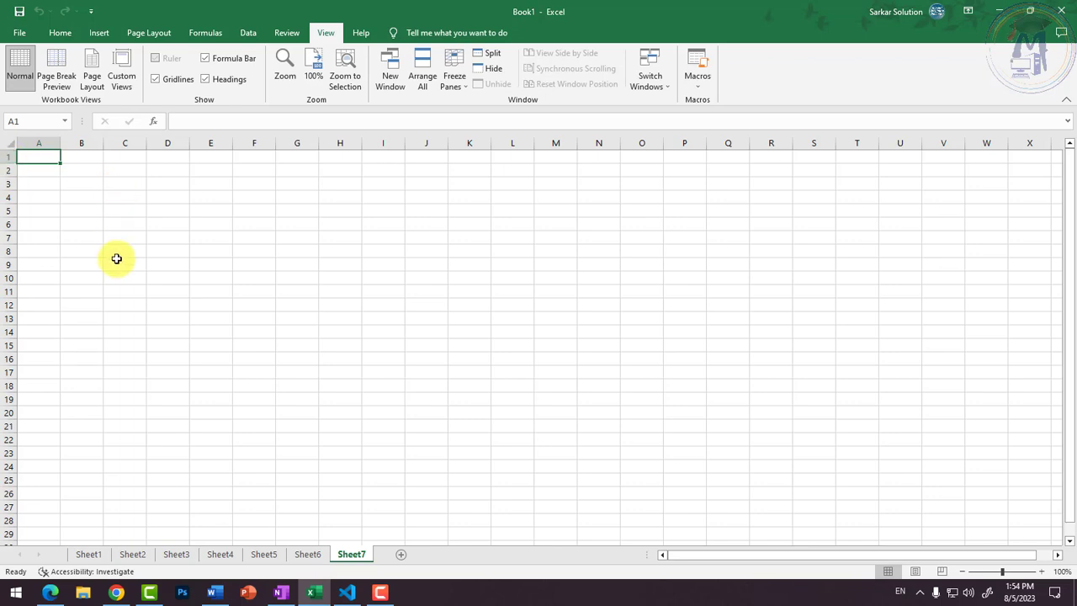
Examine how Sheet7 scrolls vertically and horizontally at 220% zoom, and zoom it out to 160%
scroll(108, 266, "up", 8, "ctrl")
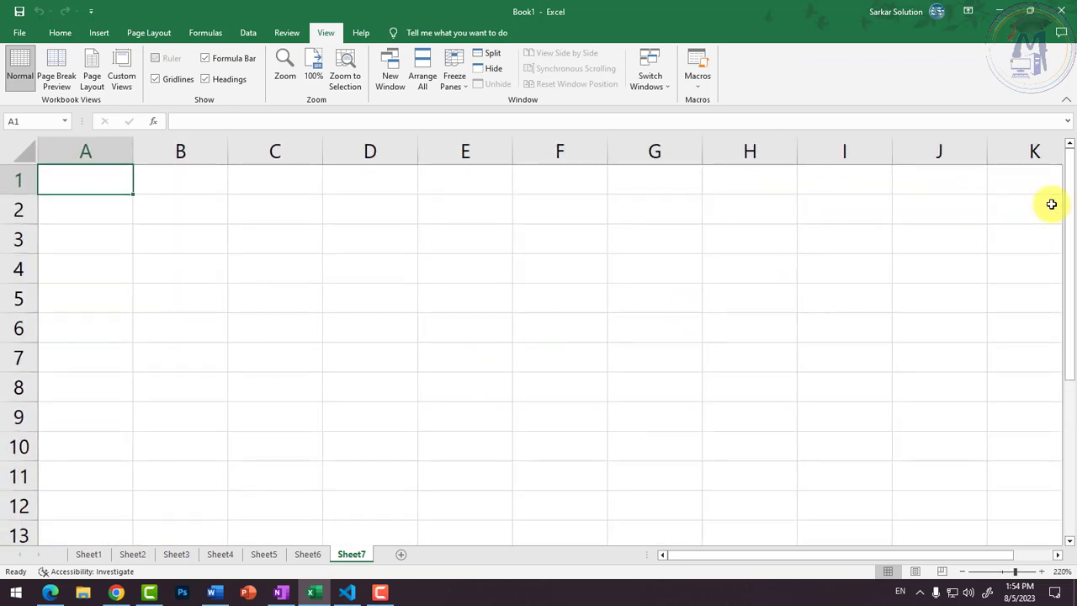
left_click_drag(1070, 176, 1067, 358)
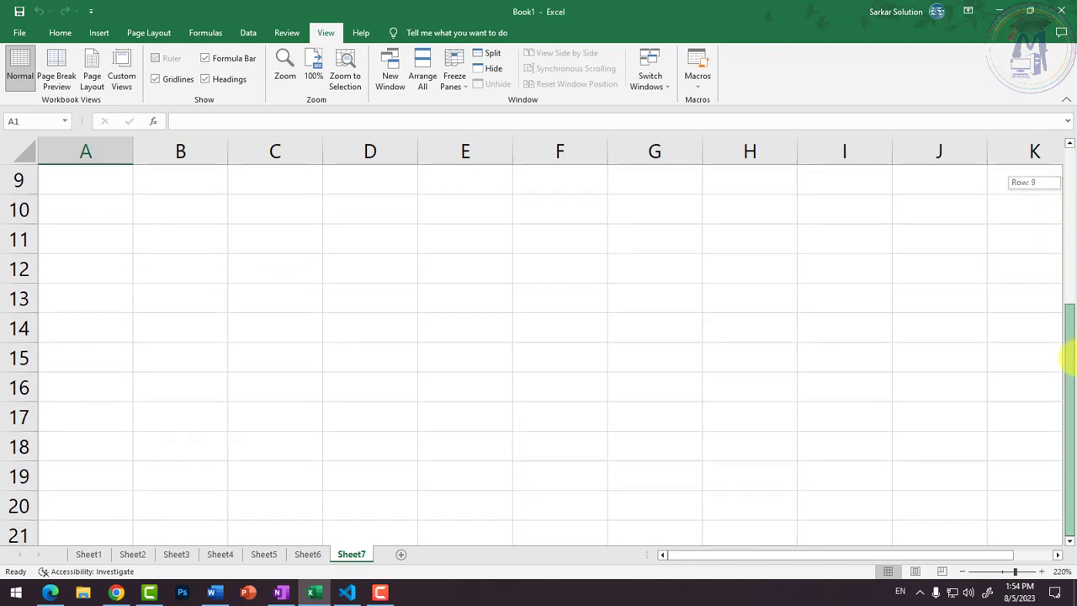
left_click_drag(1071, 307, 1065, 163)
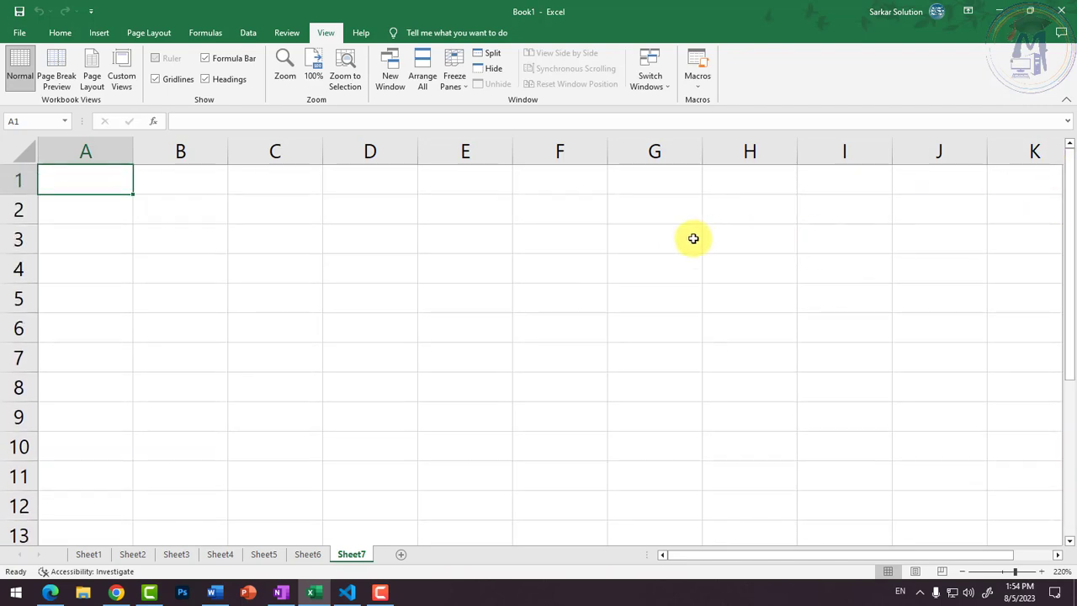
left_click_drag(1067, 241, 1019, 315)
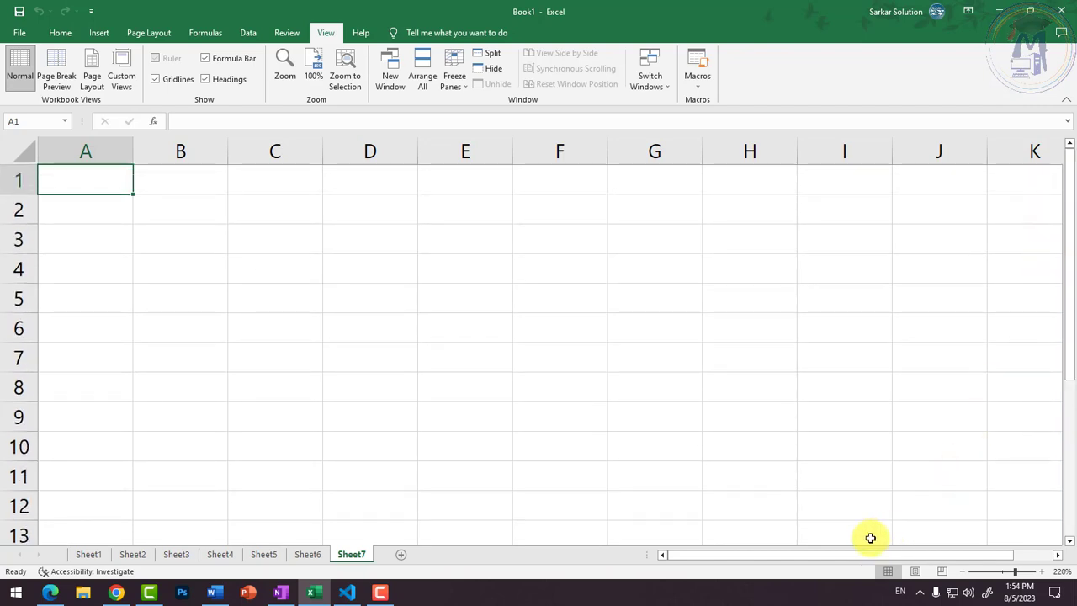
left_click_drag(870, 555, 763, 558)
left_click_drag(870, 554, 833, 551)
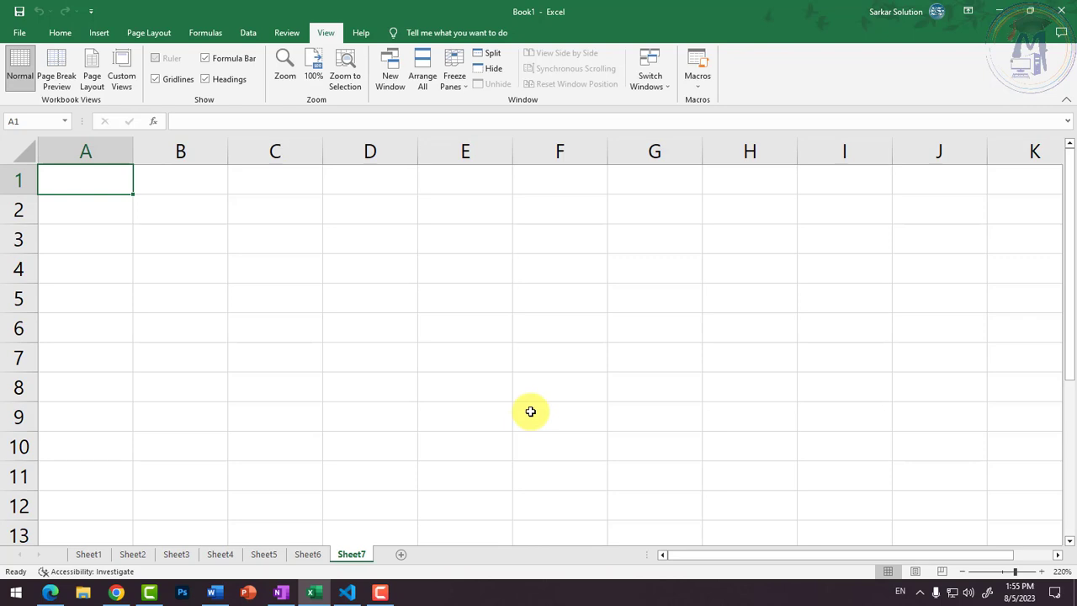
left_click_drag(764, 554, 800, 519)
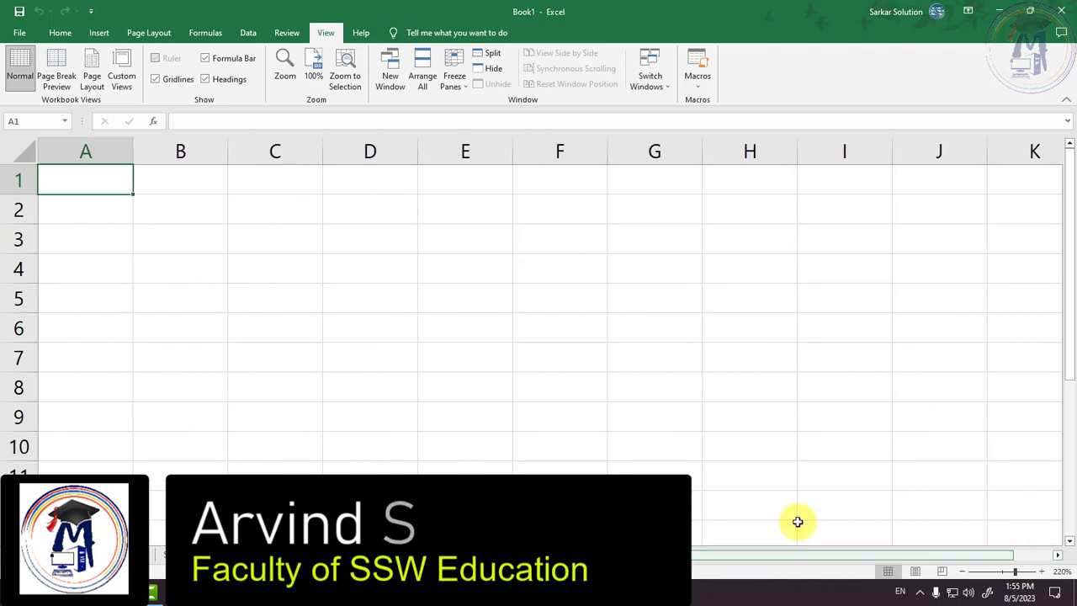
mouse_move(1061, 361)
left_mouse_down()
mouse_move(1067, 344)
mouse_move(1068, 438)
mouse_move(1060, 234)
mouse_move(1069, 353)
left_mouse_up()
left_click_drag(934, 557, 846, 558)
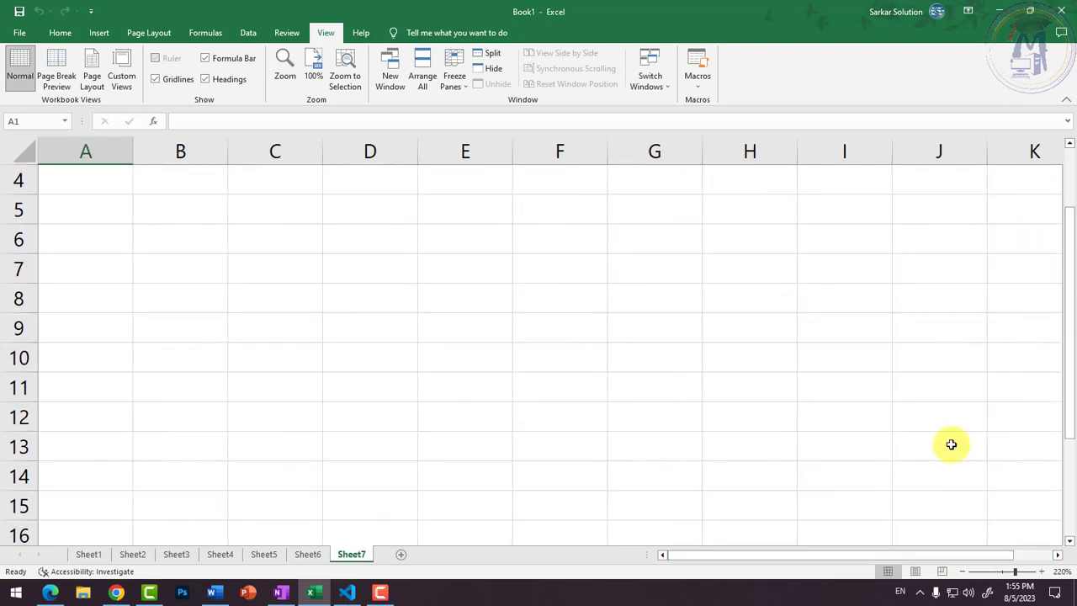
mouse_move(1069, 252)
left_mouse_down()
mouse_move(1071, 362)
mouse_move(1069, 256)
left_mouse_up()
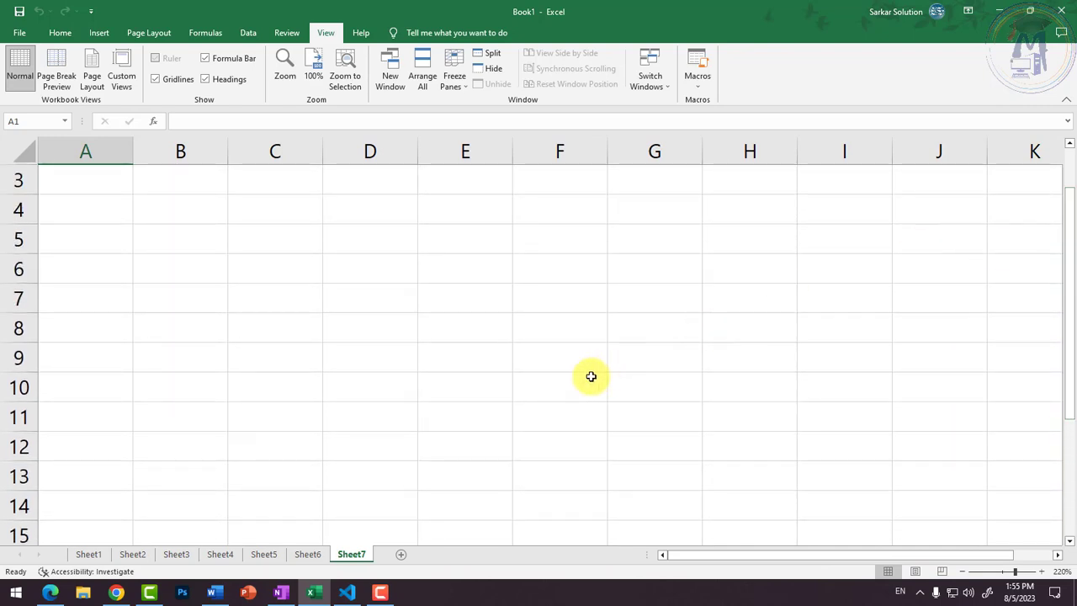
scroll(476, 379, "down", 2, "ctrl")
scroll(335, 313, "down", 2, "ctrl")
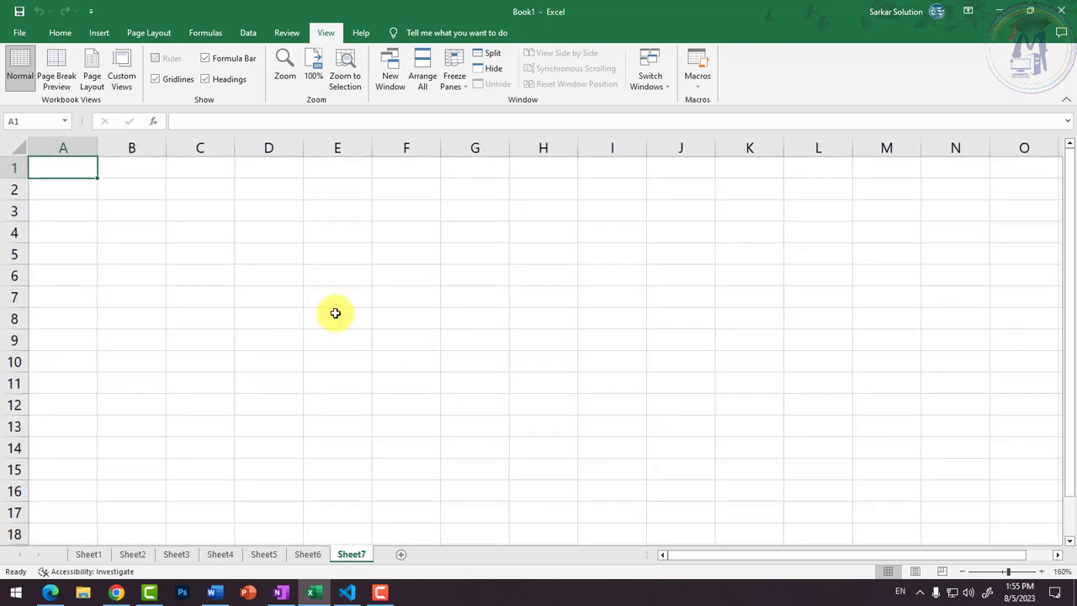